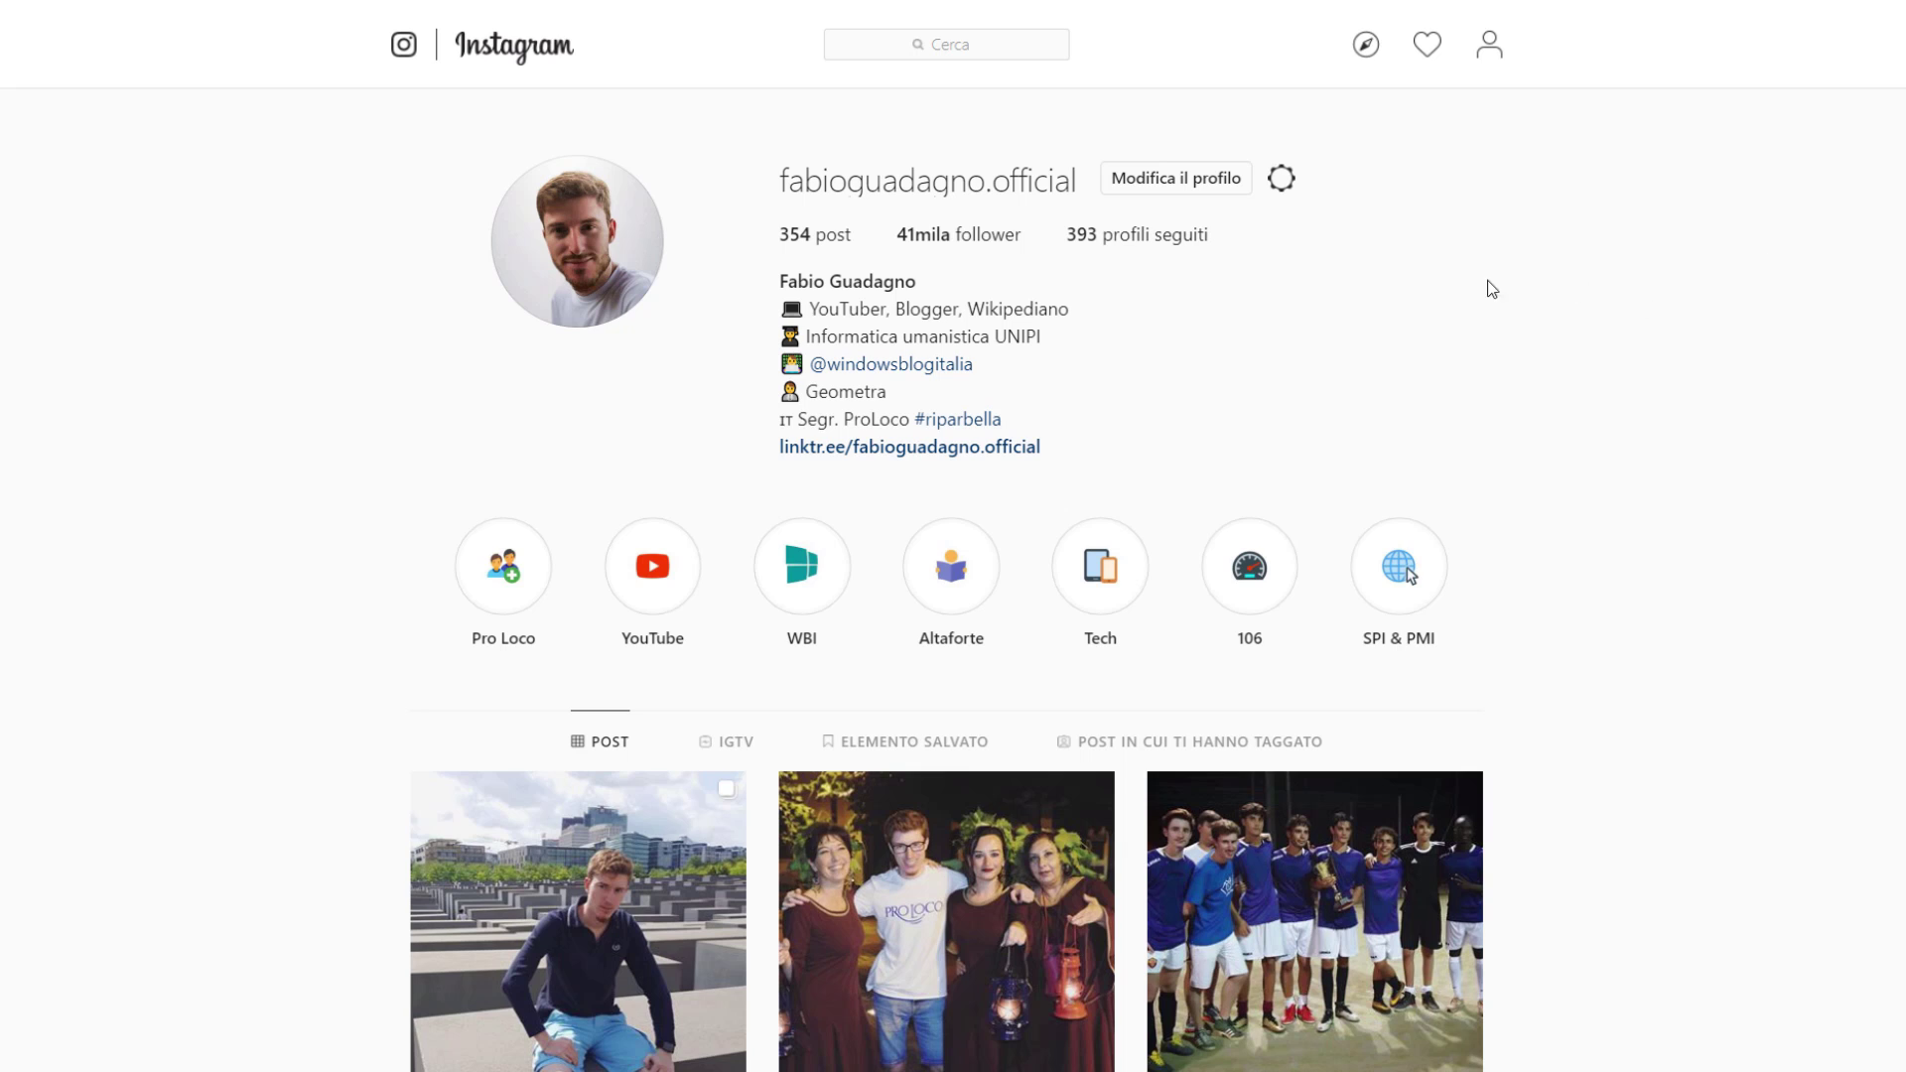
Step: Open the account's privacy and security settings and start a request to download the account data
left_click(1281, 179)
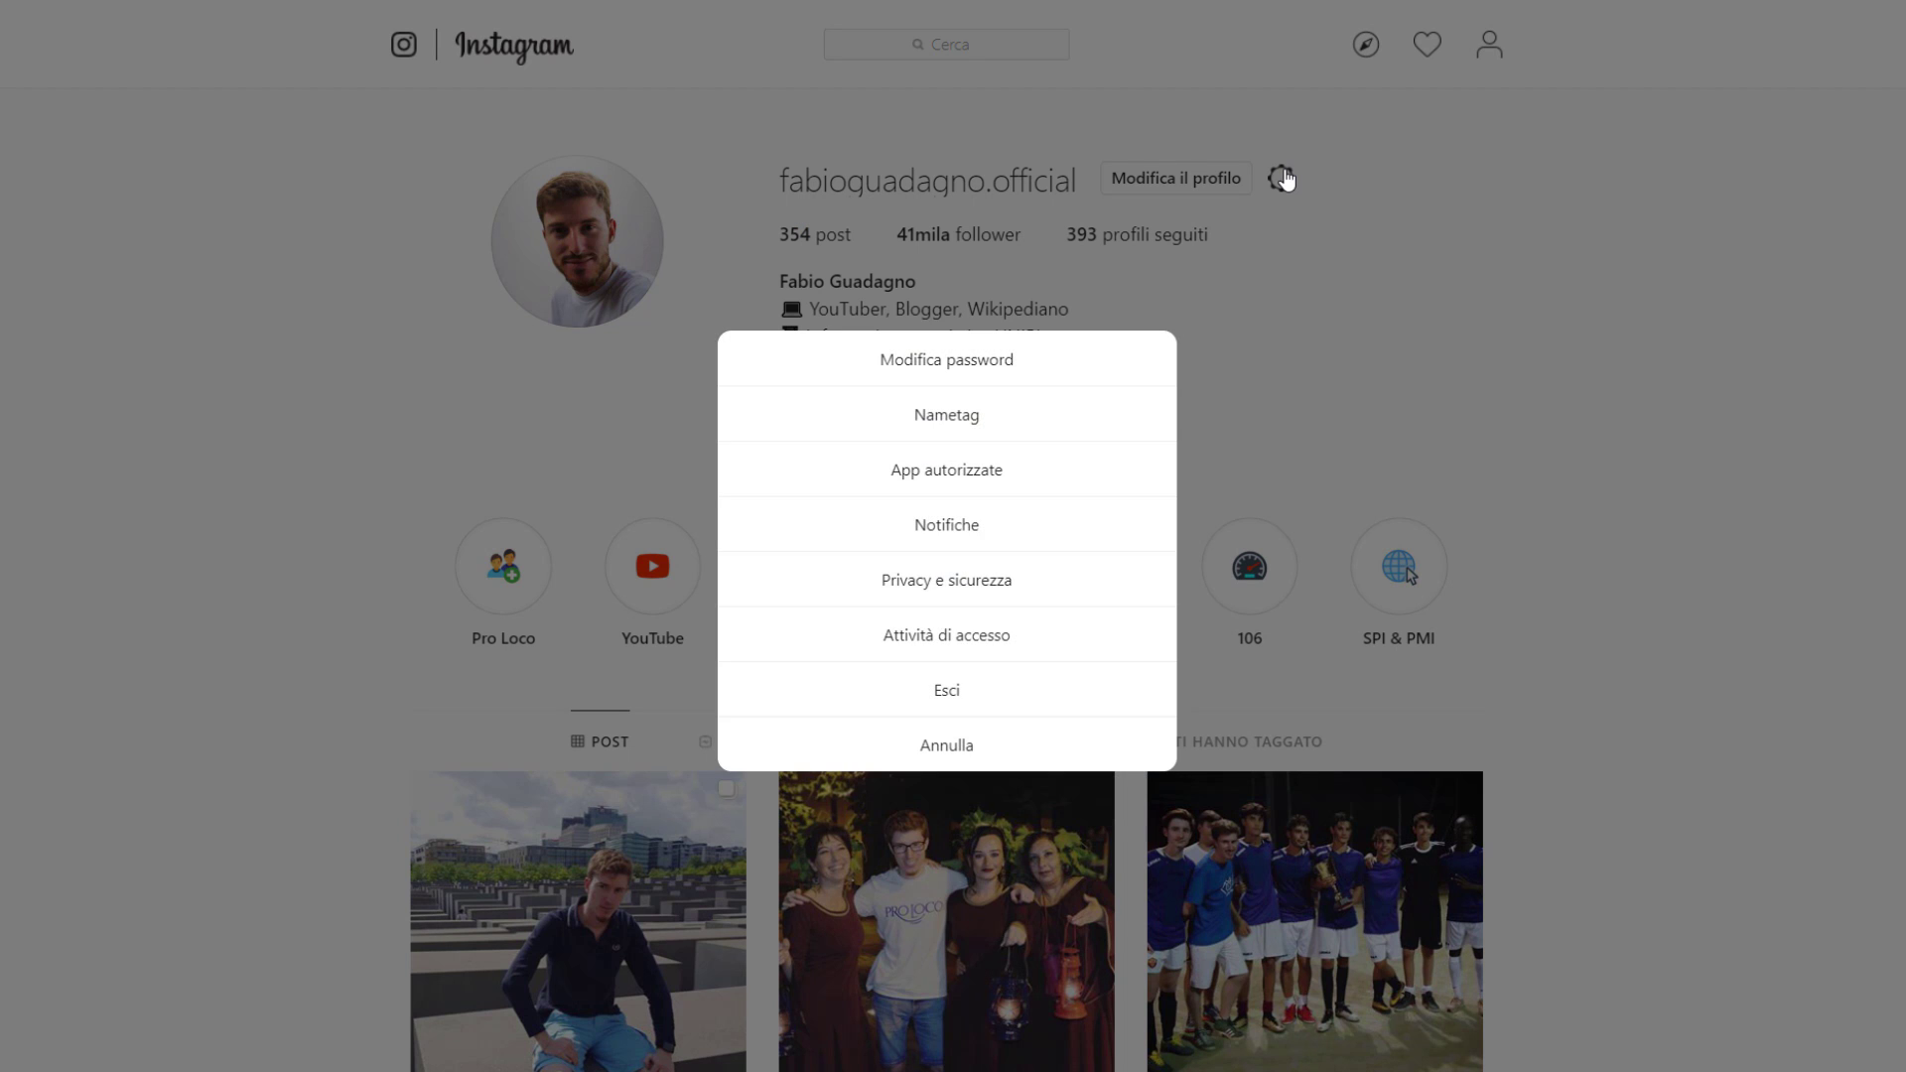
left_click(1003, 593)
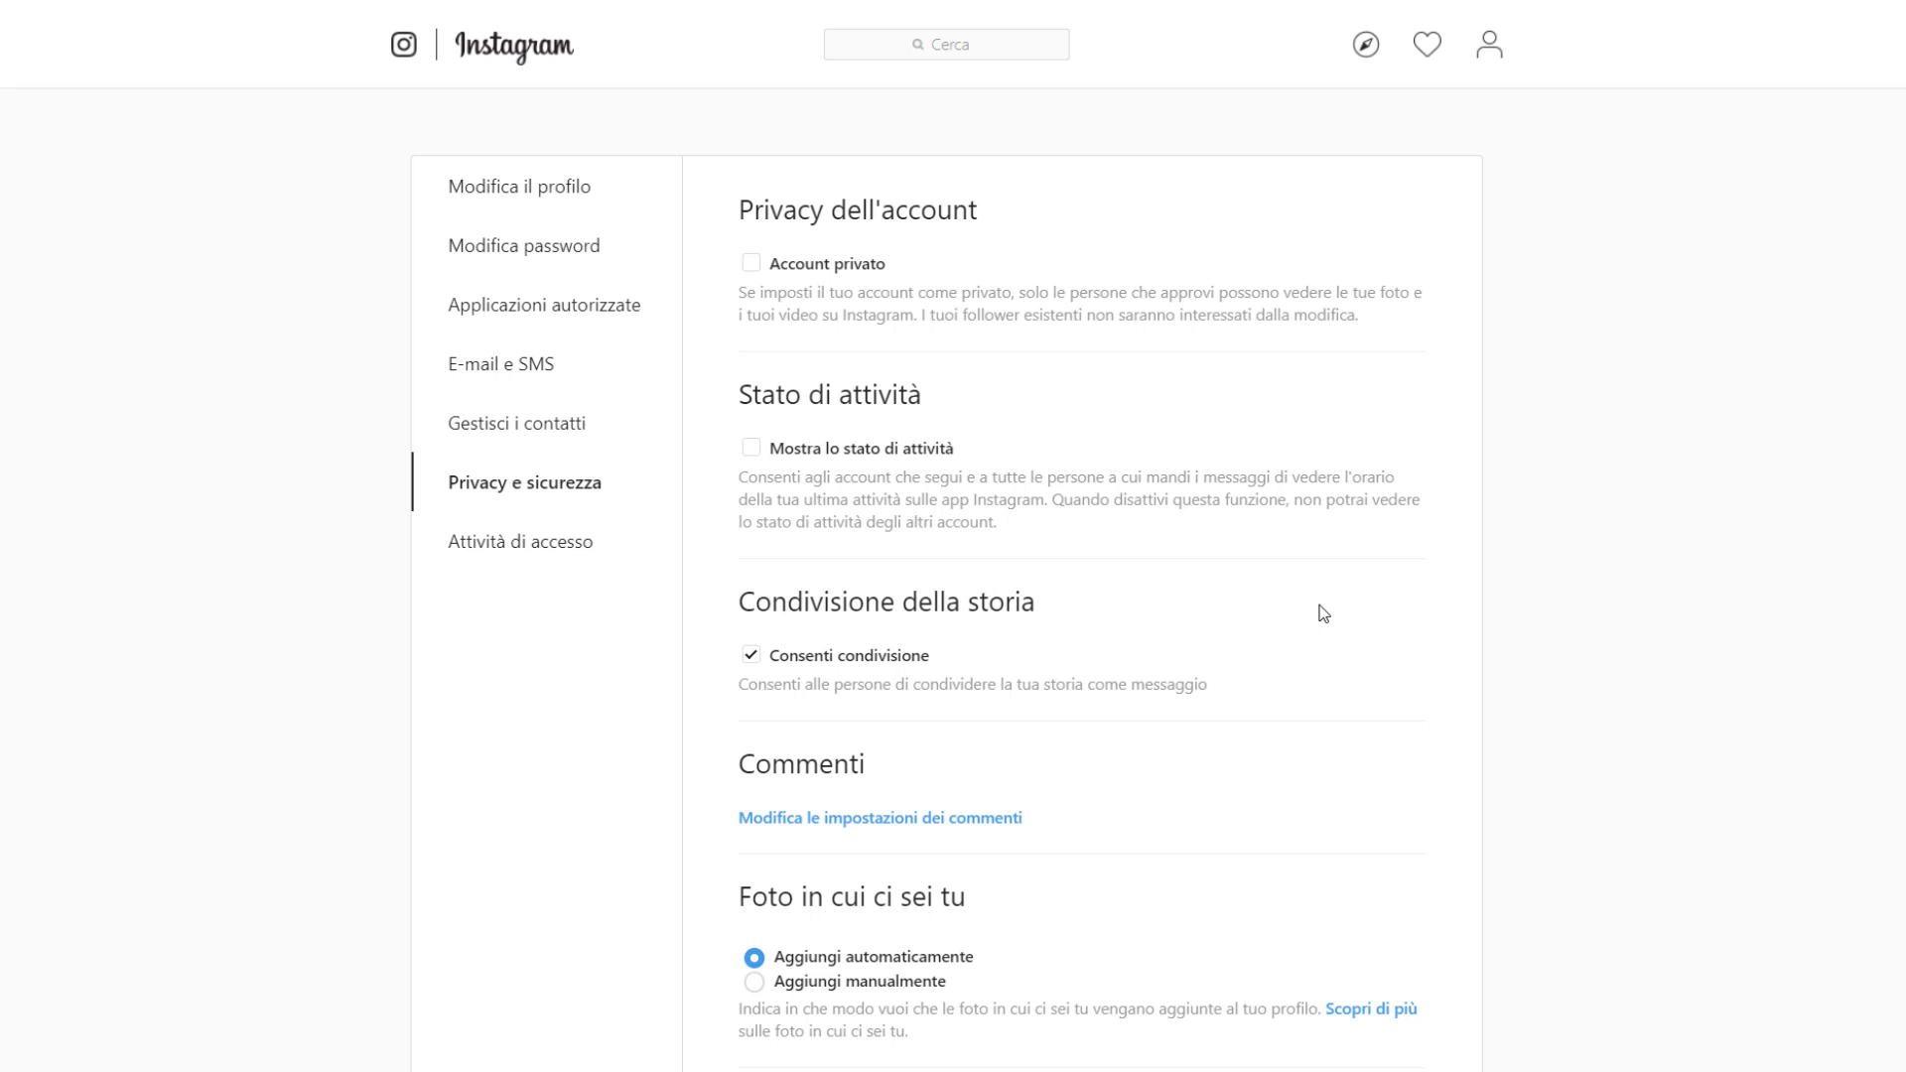
scroll(1323, 614, "down", 6)
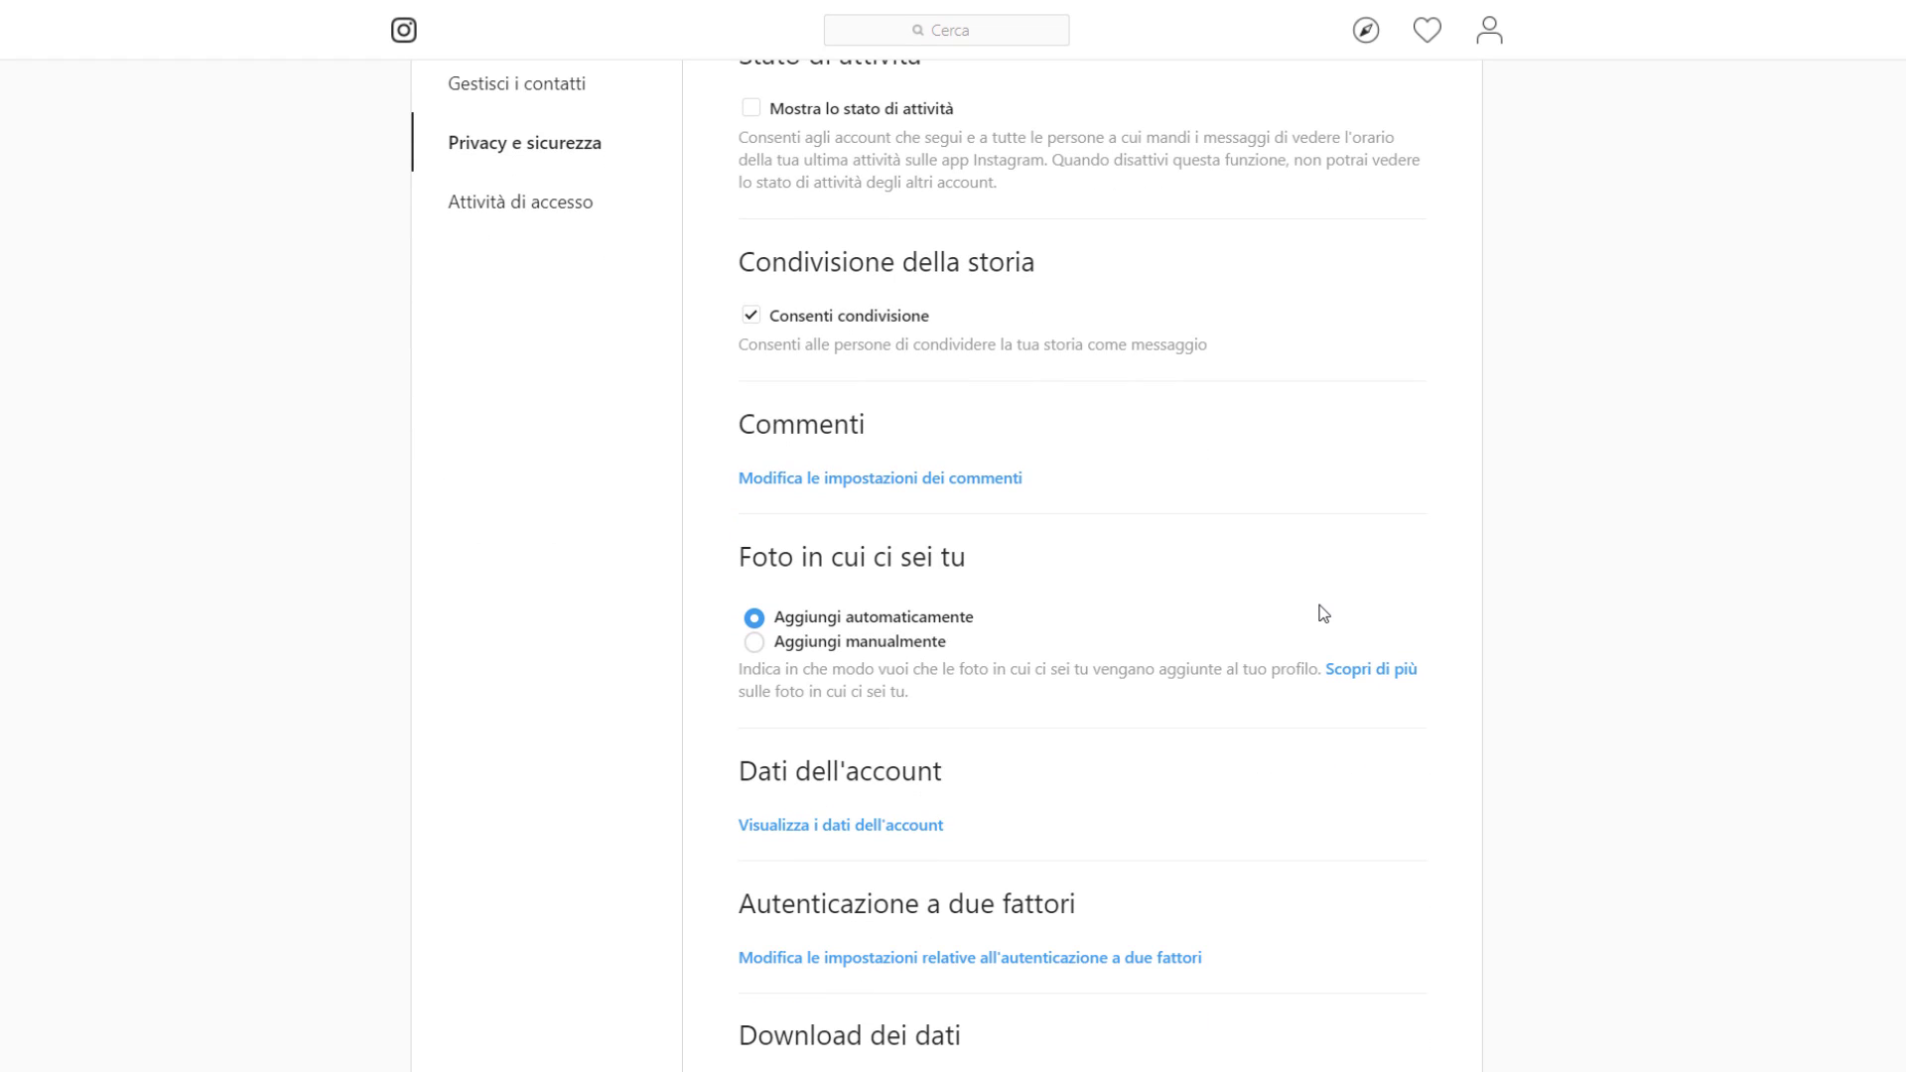
scroll(1324, 613, "down", 1)
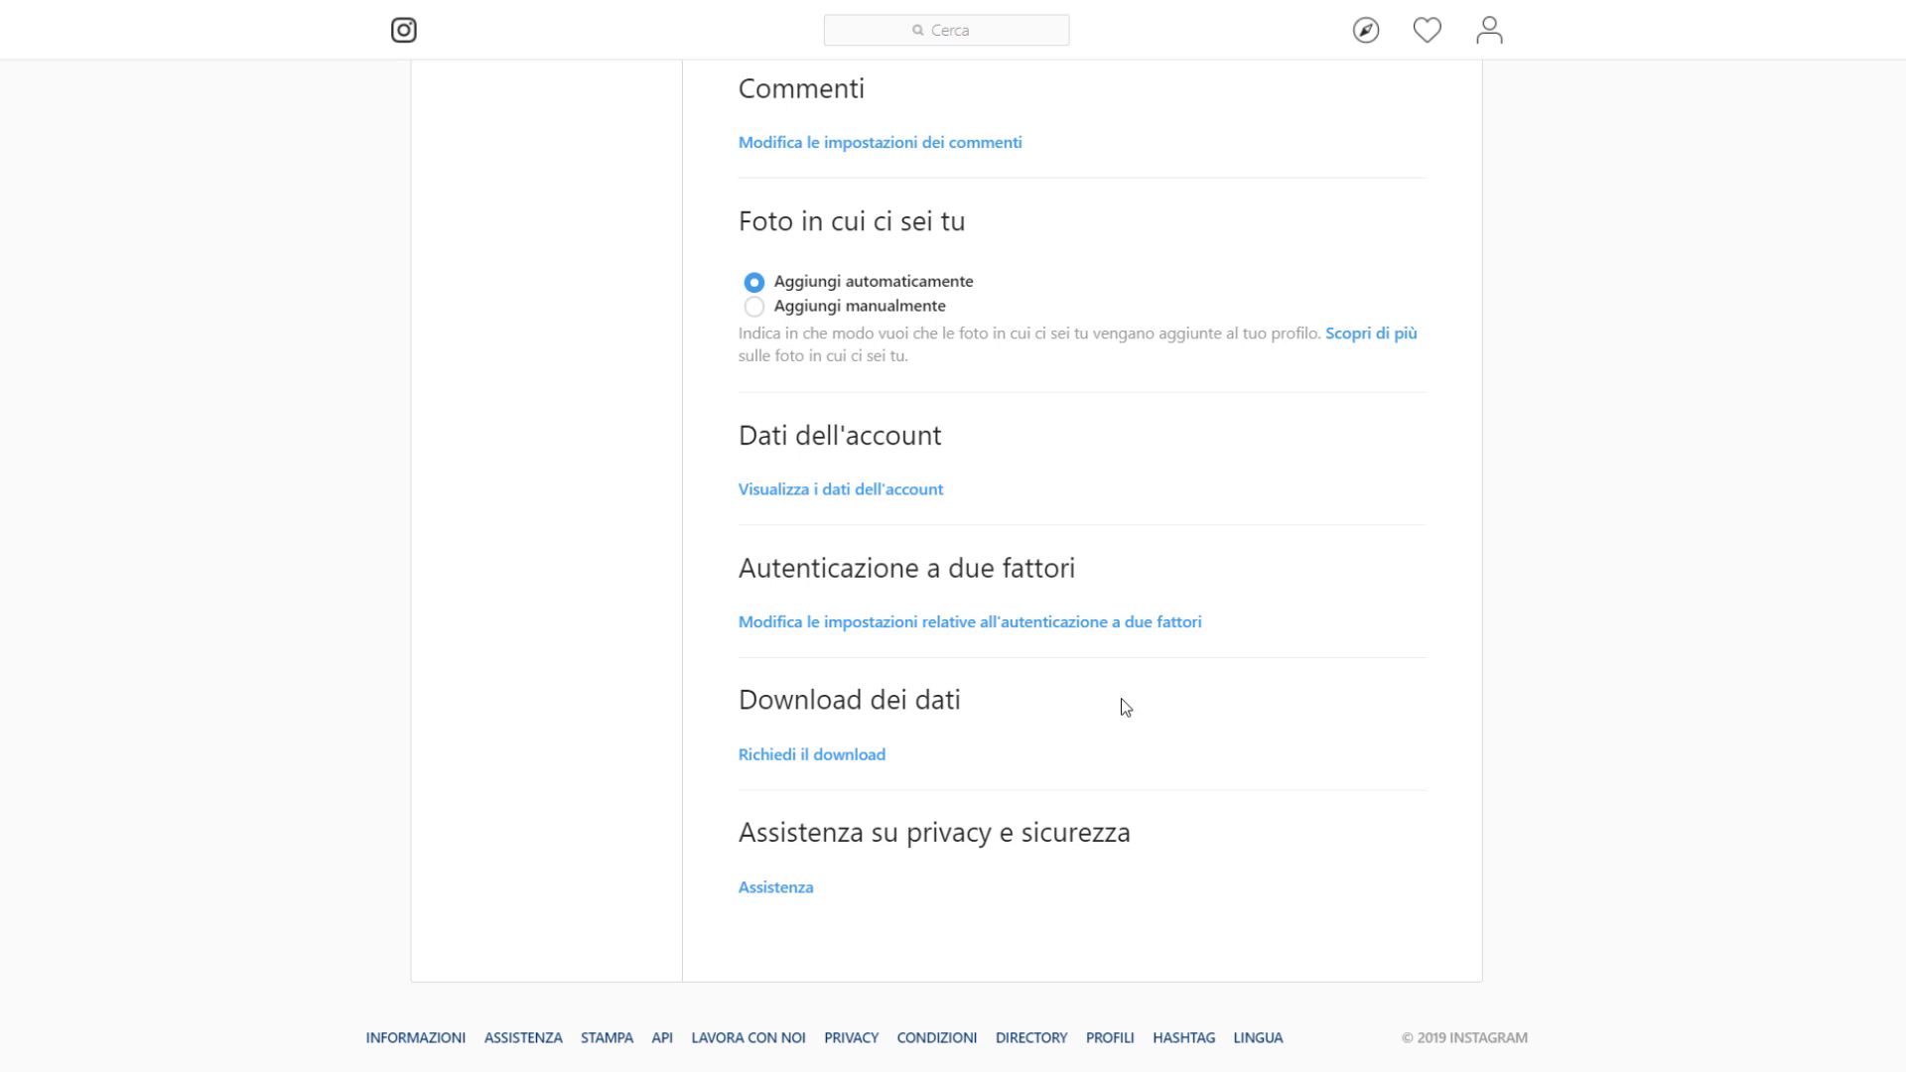
left_click(828, 758)
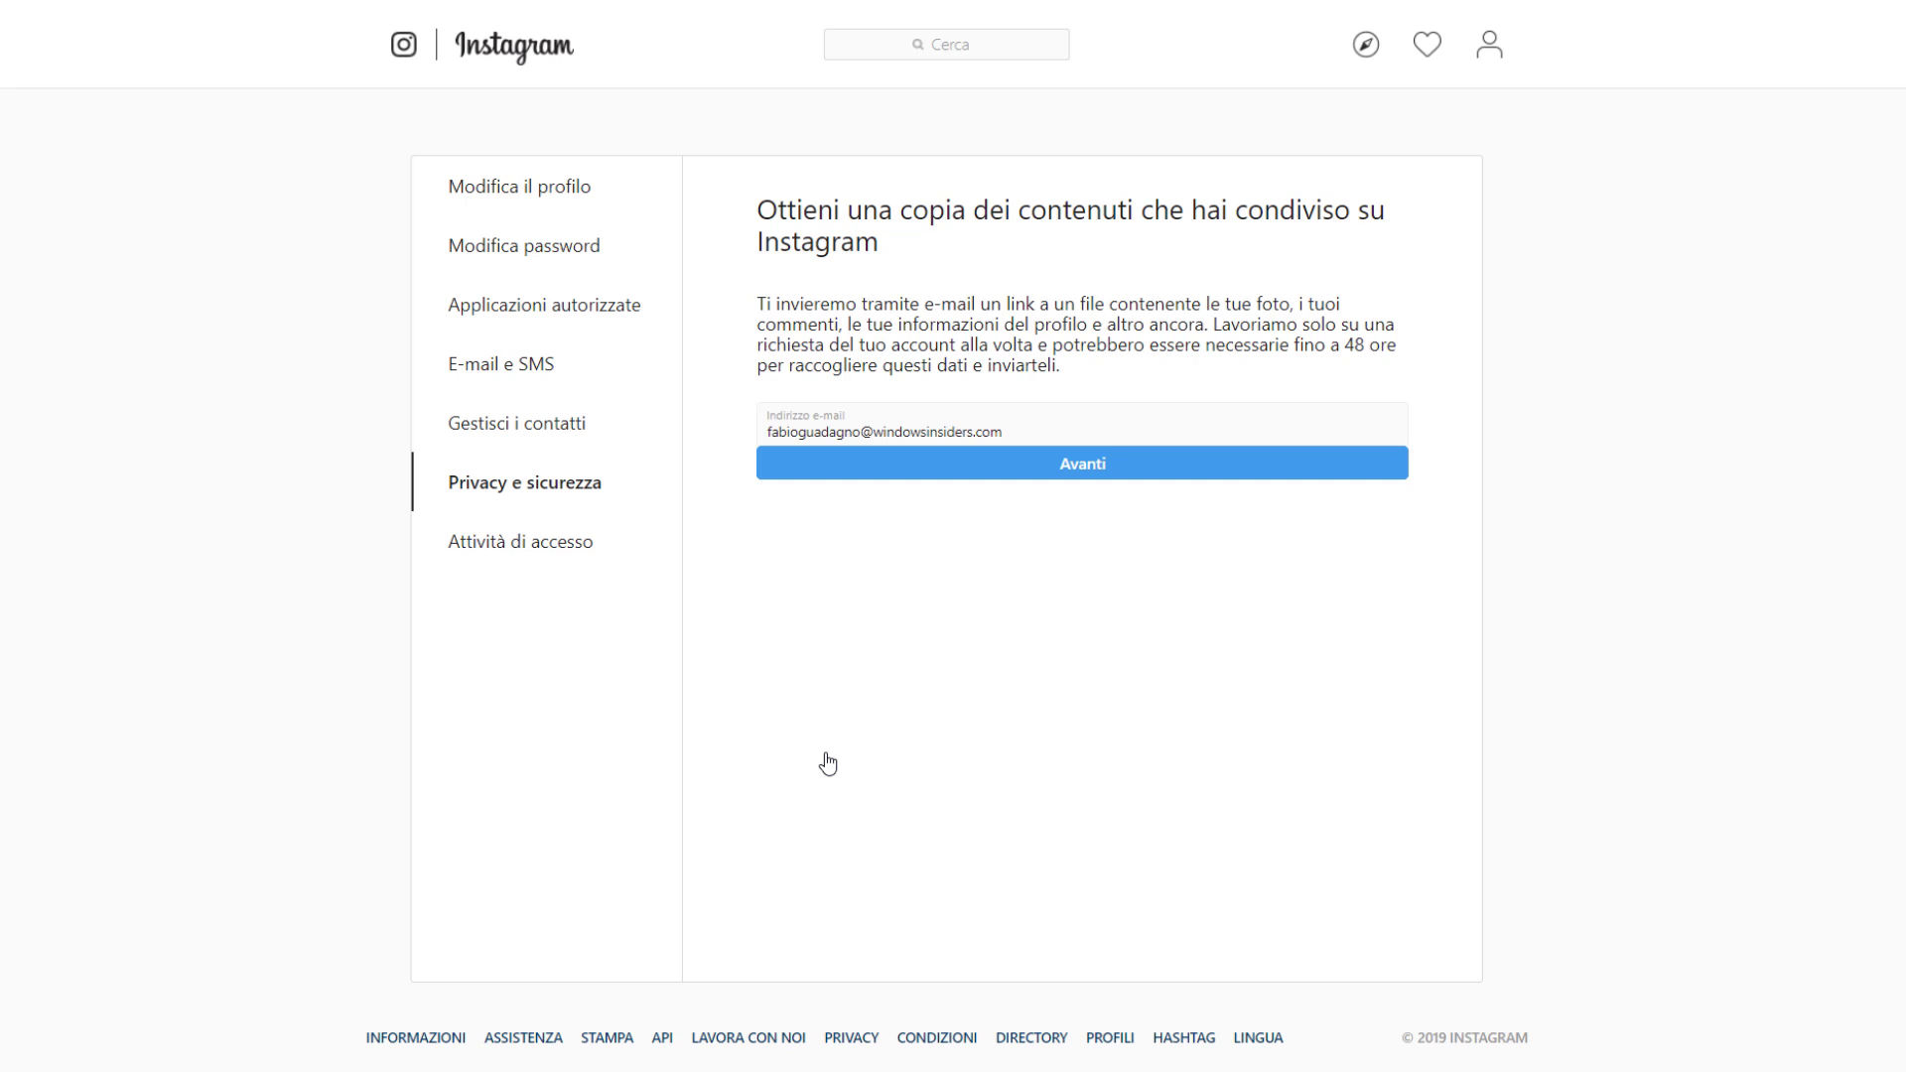
Step: Accept the prefilled e-mail address, fill in the saved account password and submit the data download request
left_click(1086, 473)
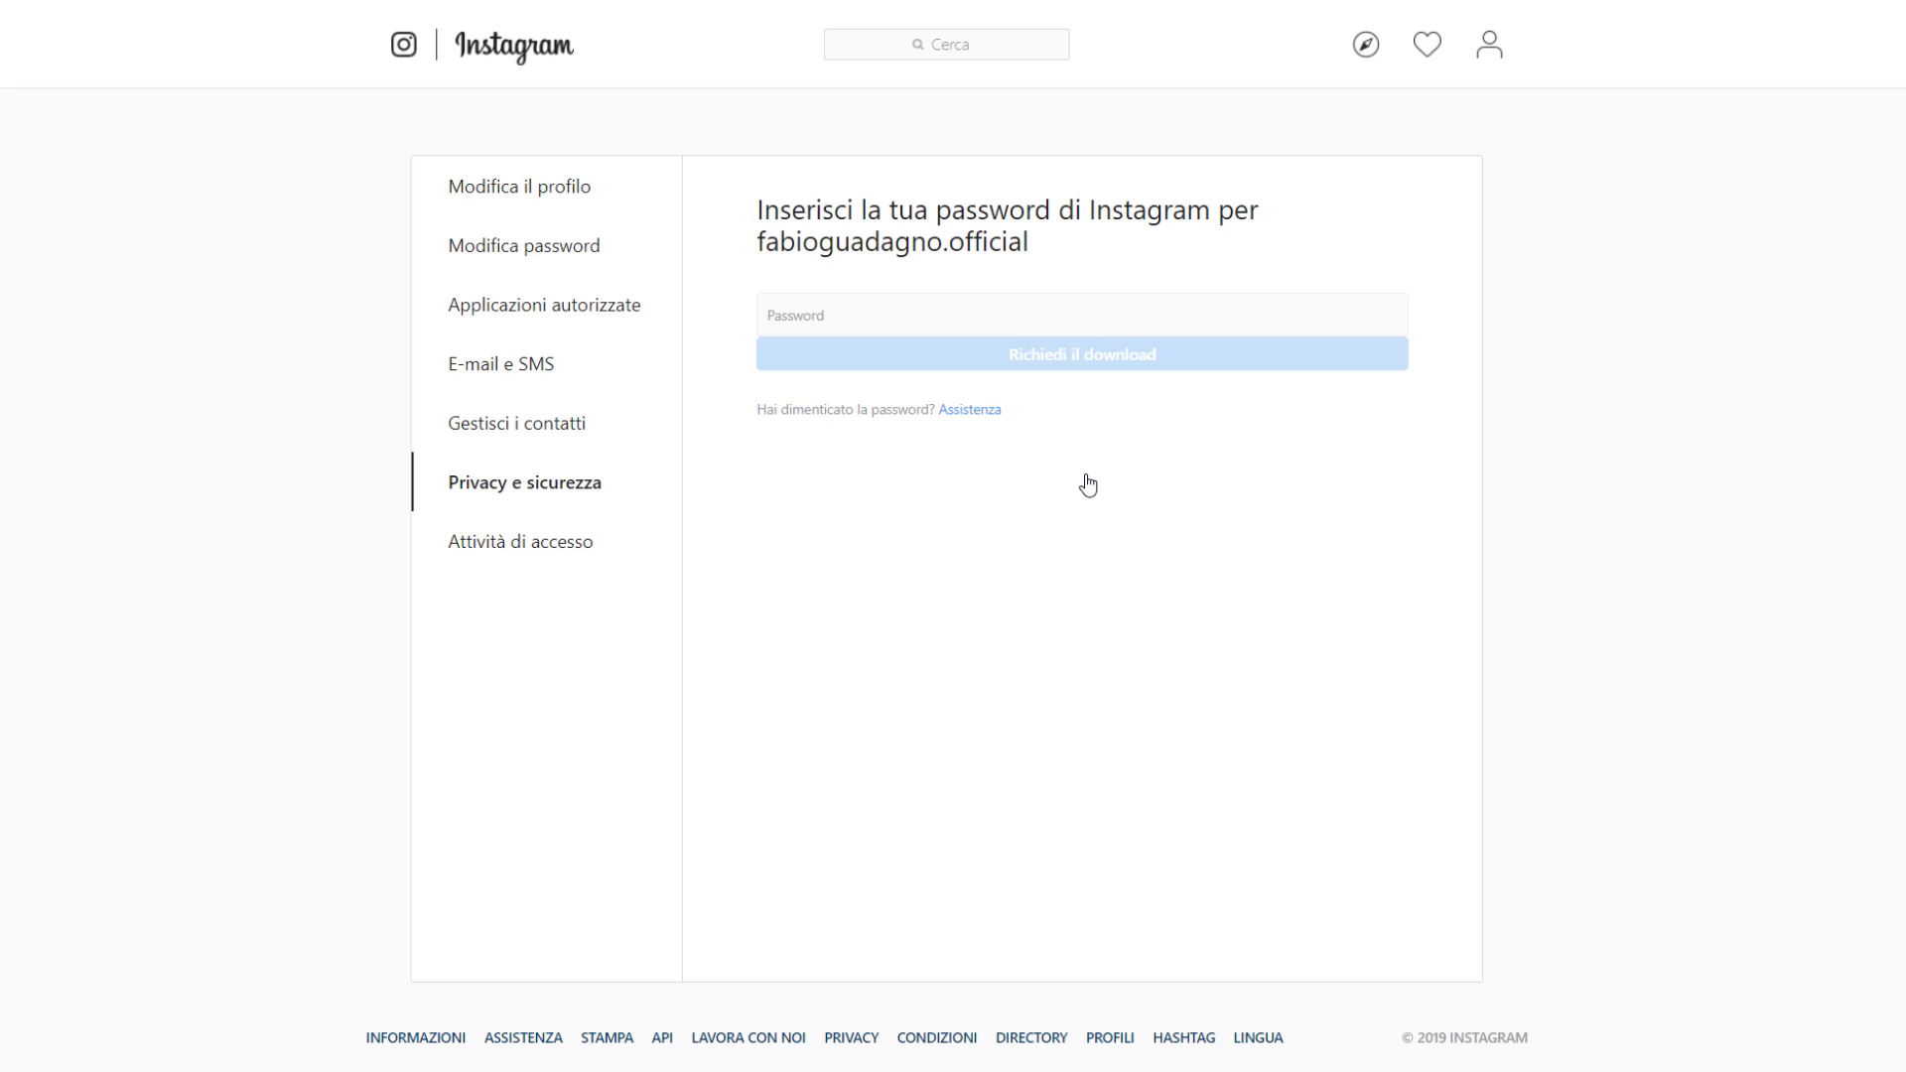
left_click(1015, 315)
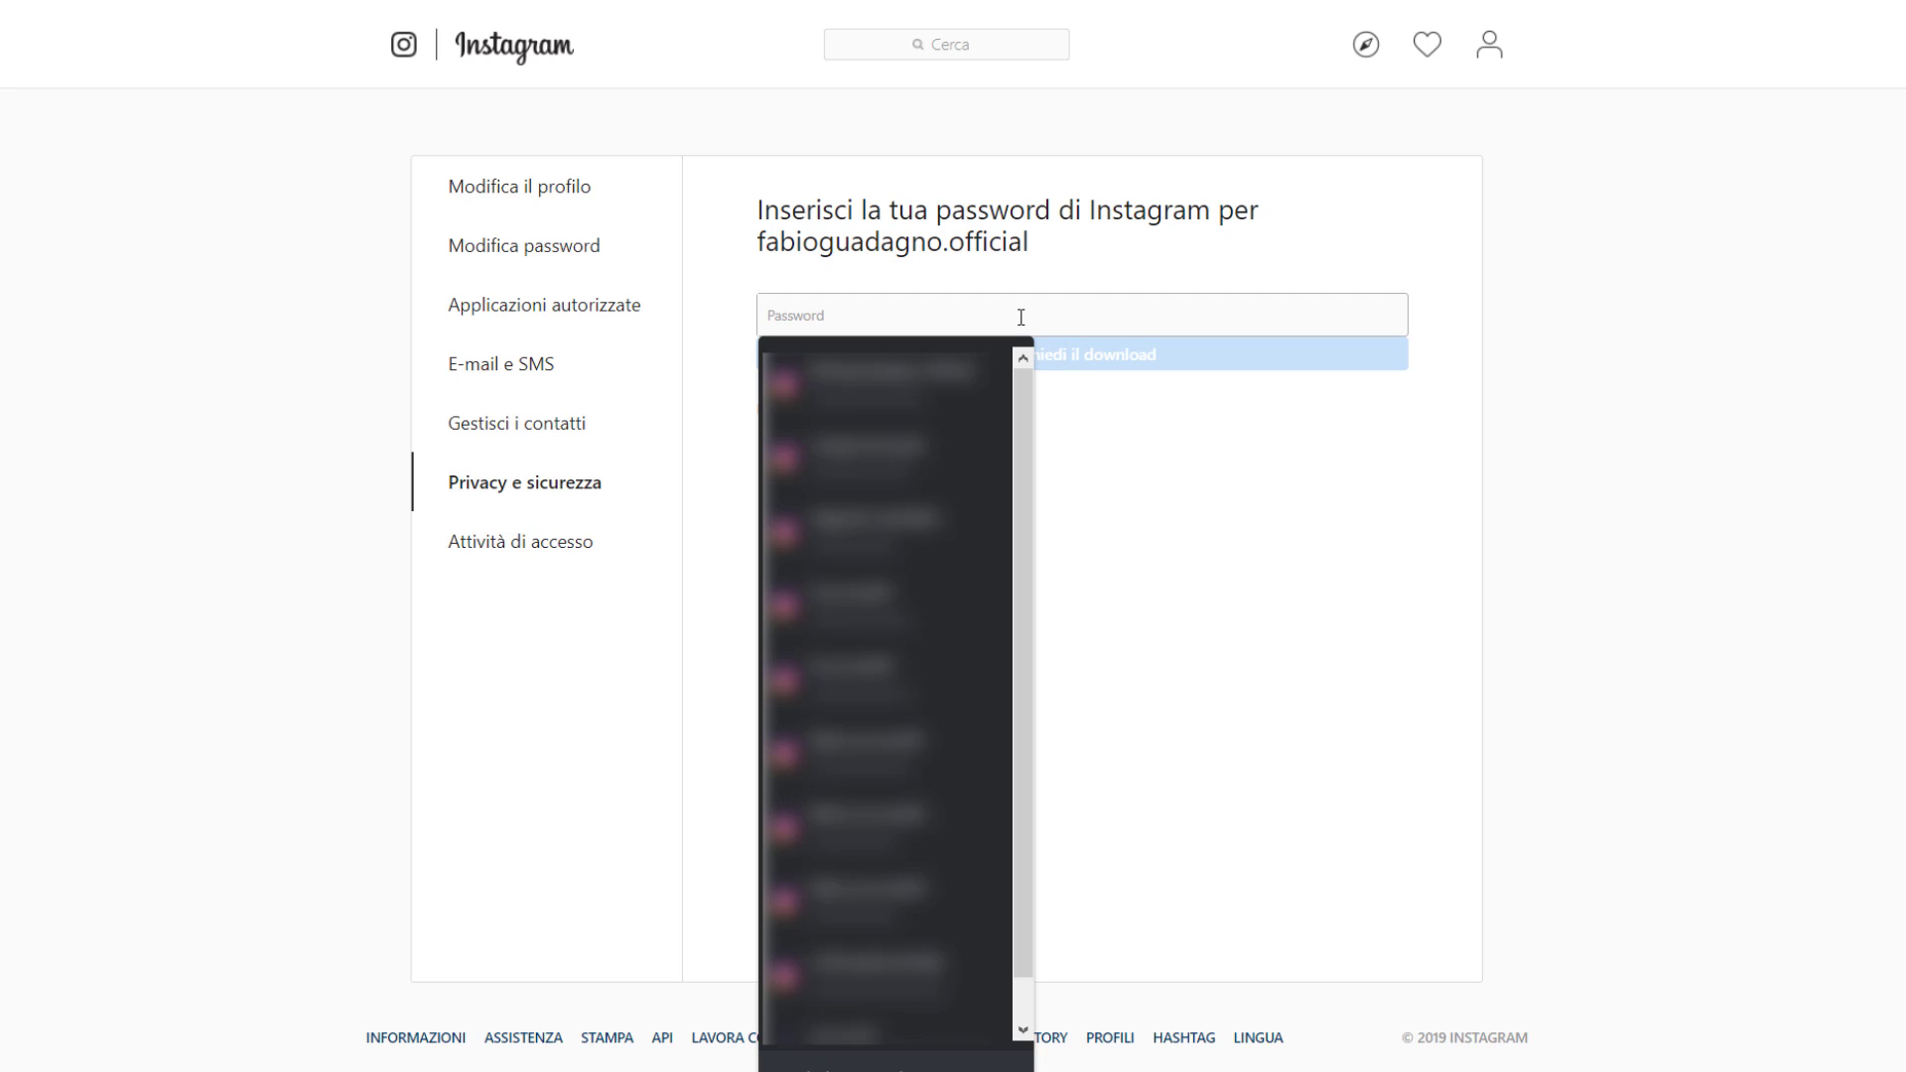
left_click(927, 377)
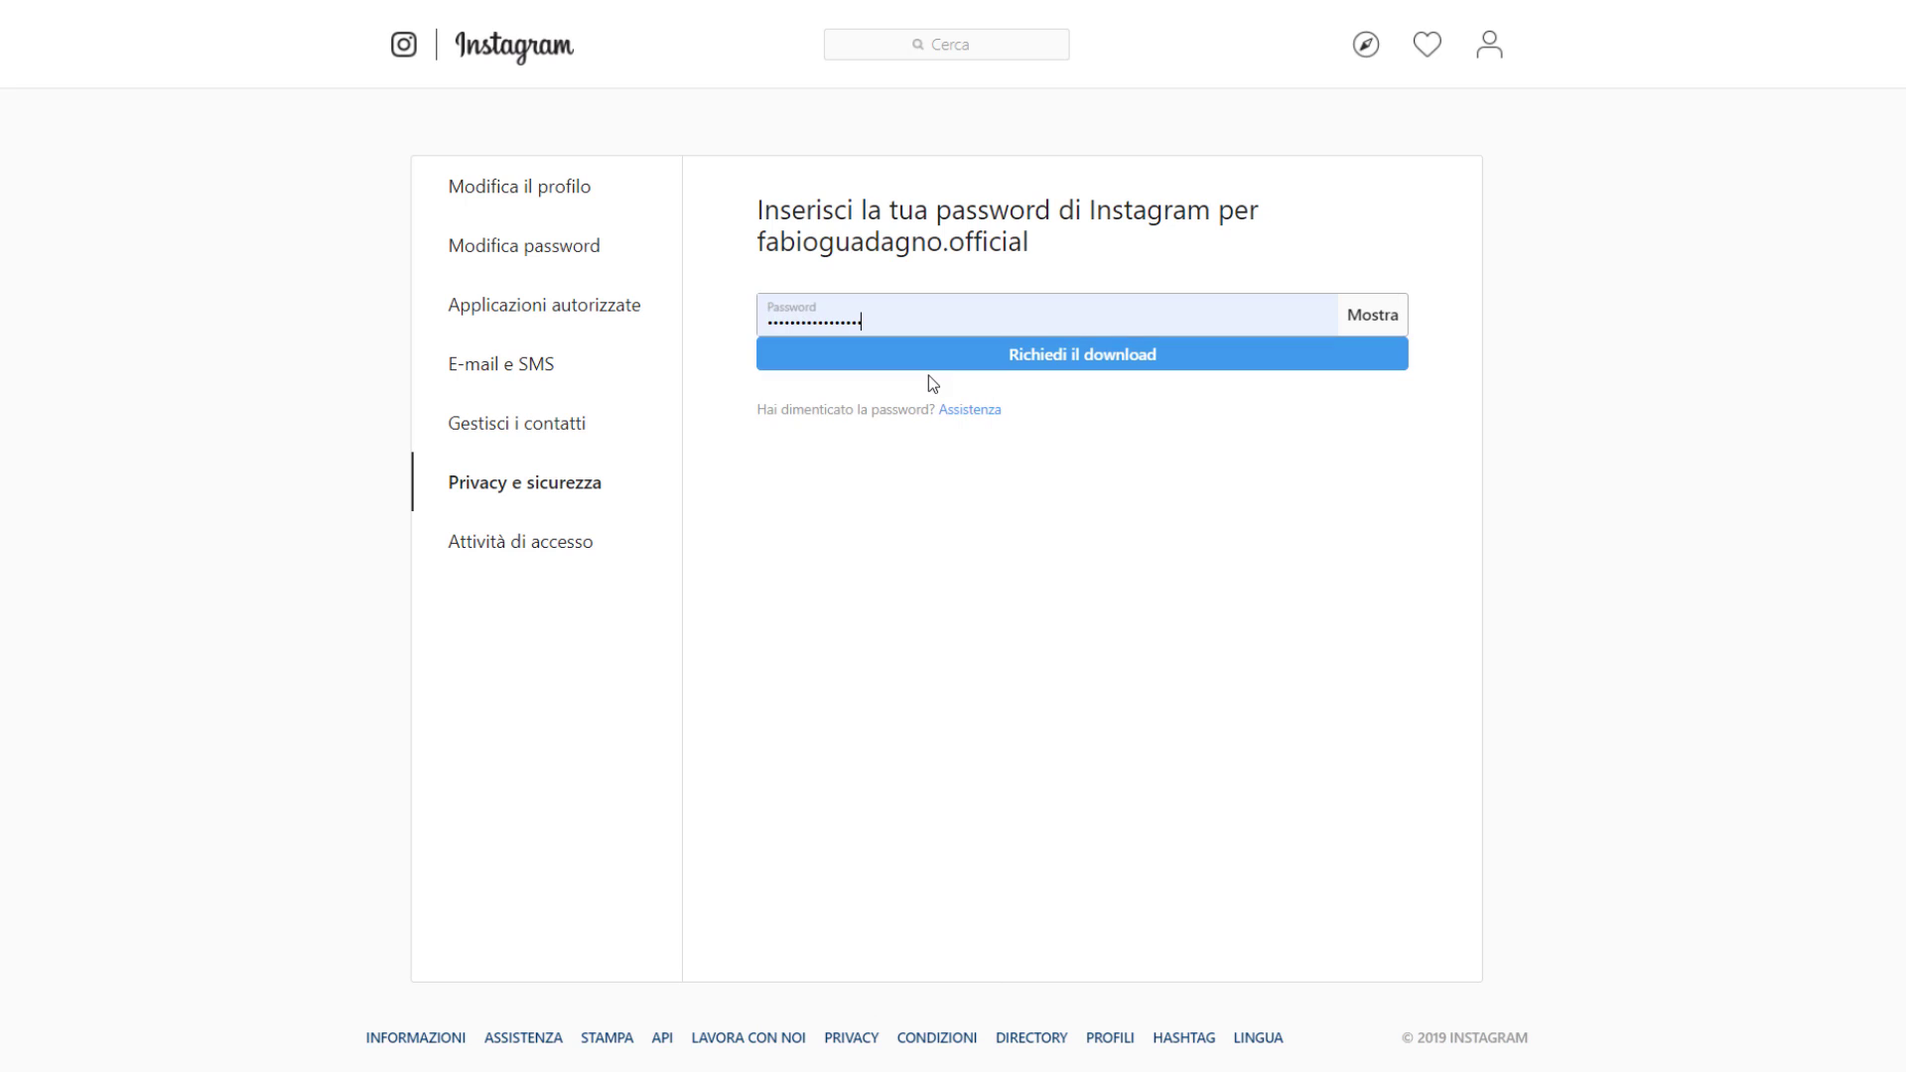
left_click(1067, 358)
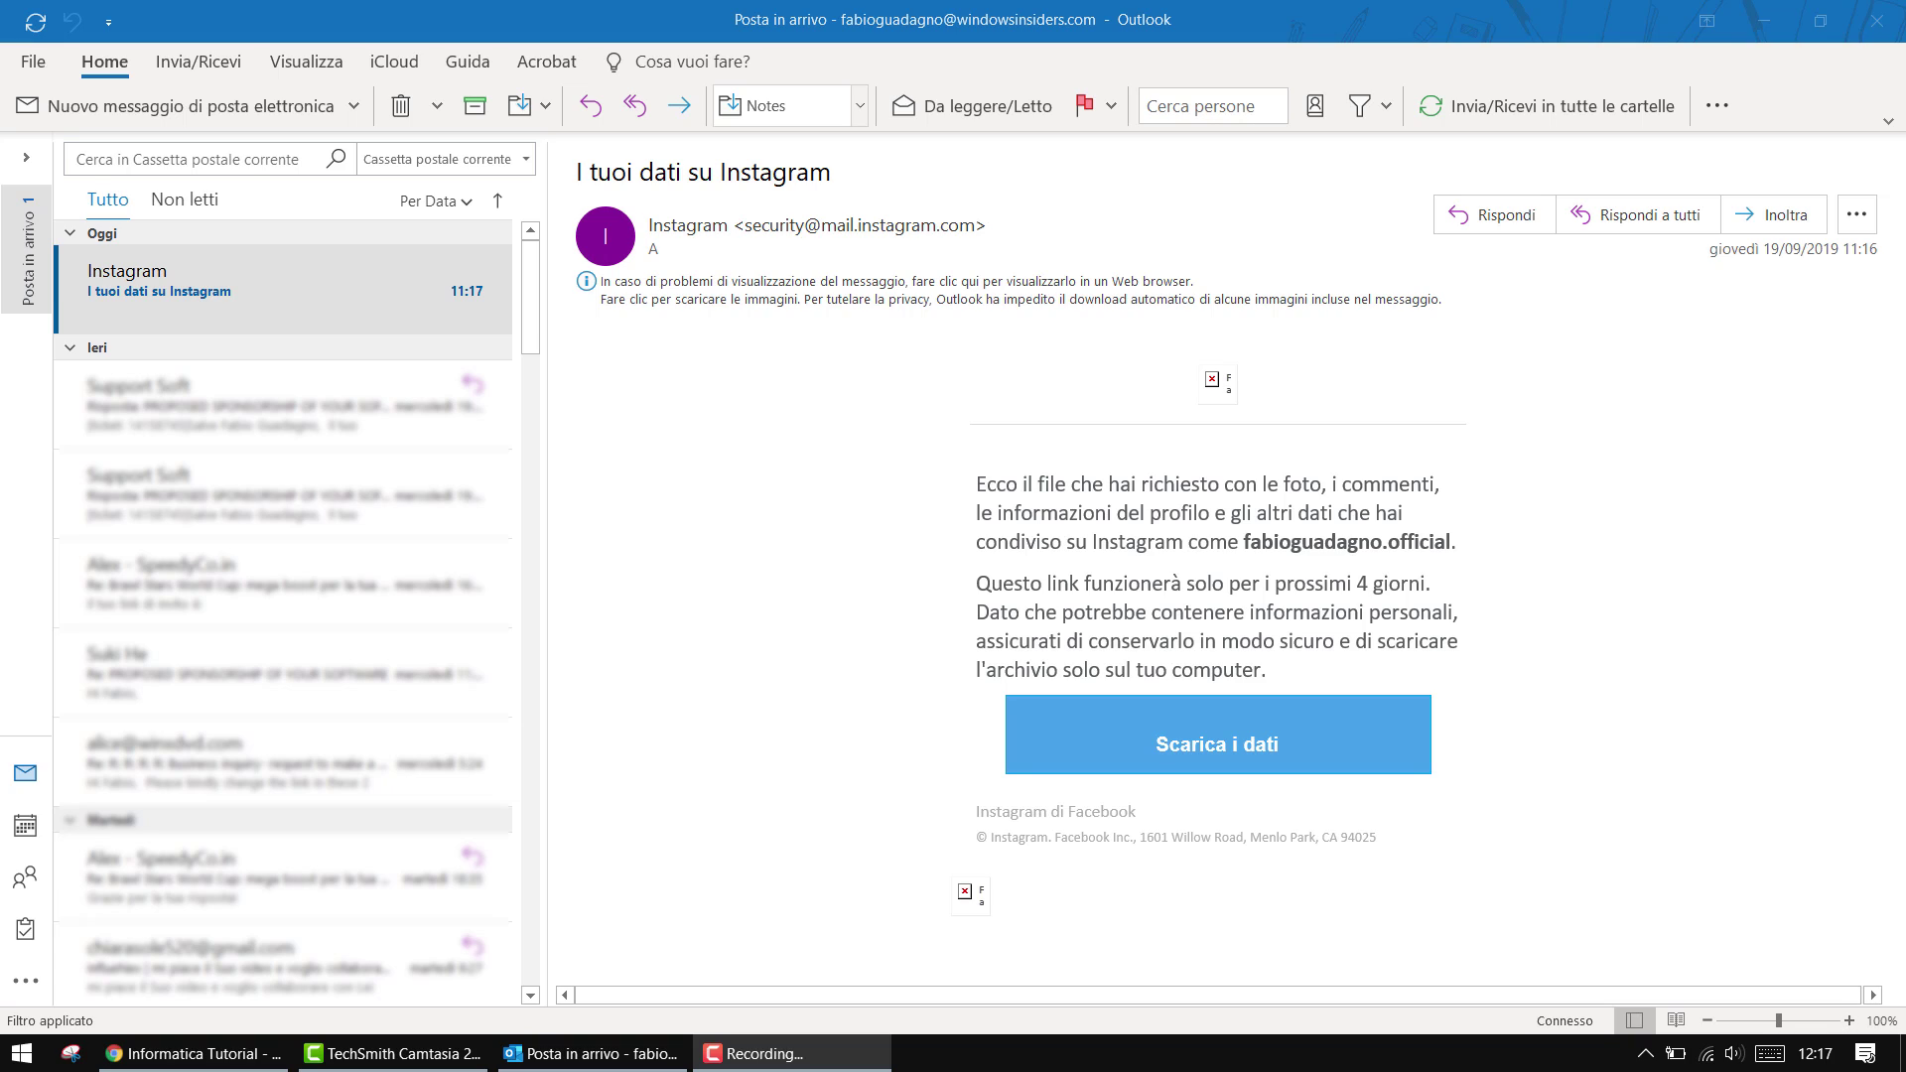
Step: Follow the data download link in Instagram's e-mail and log in with the saved account password
left_click(1213, 744)
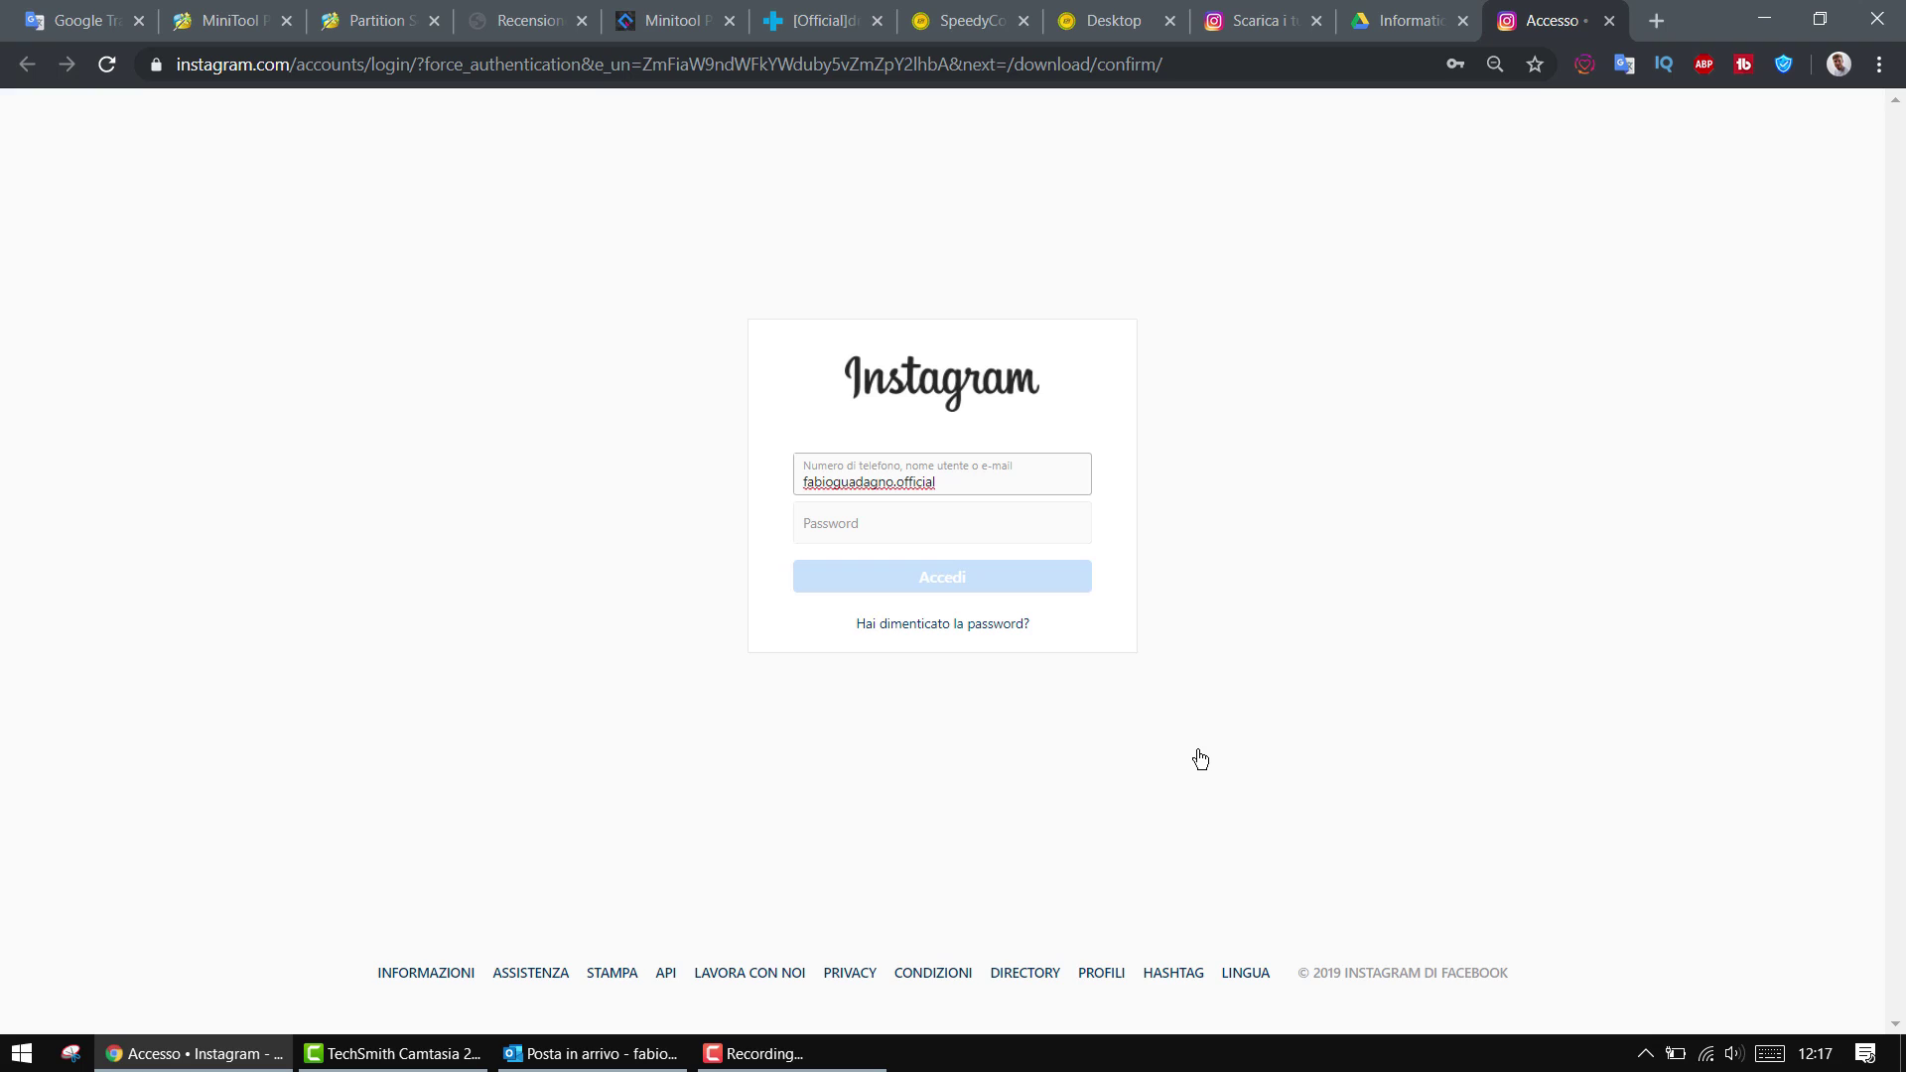
left_click(880, 515)
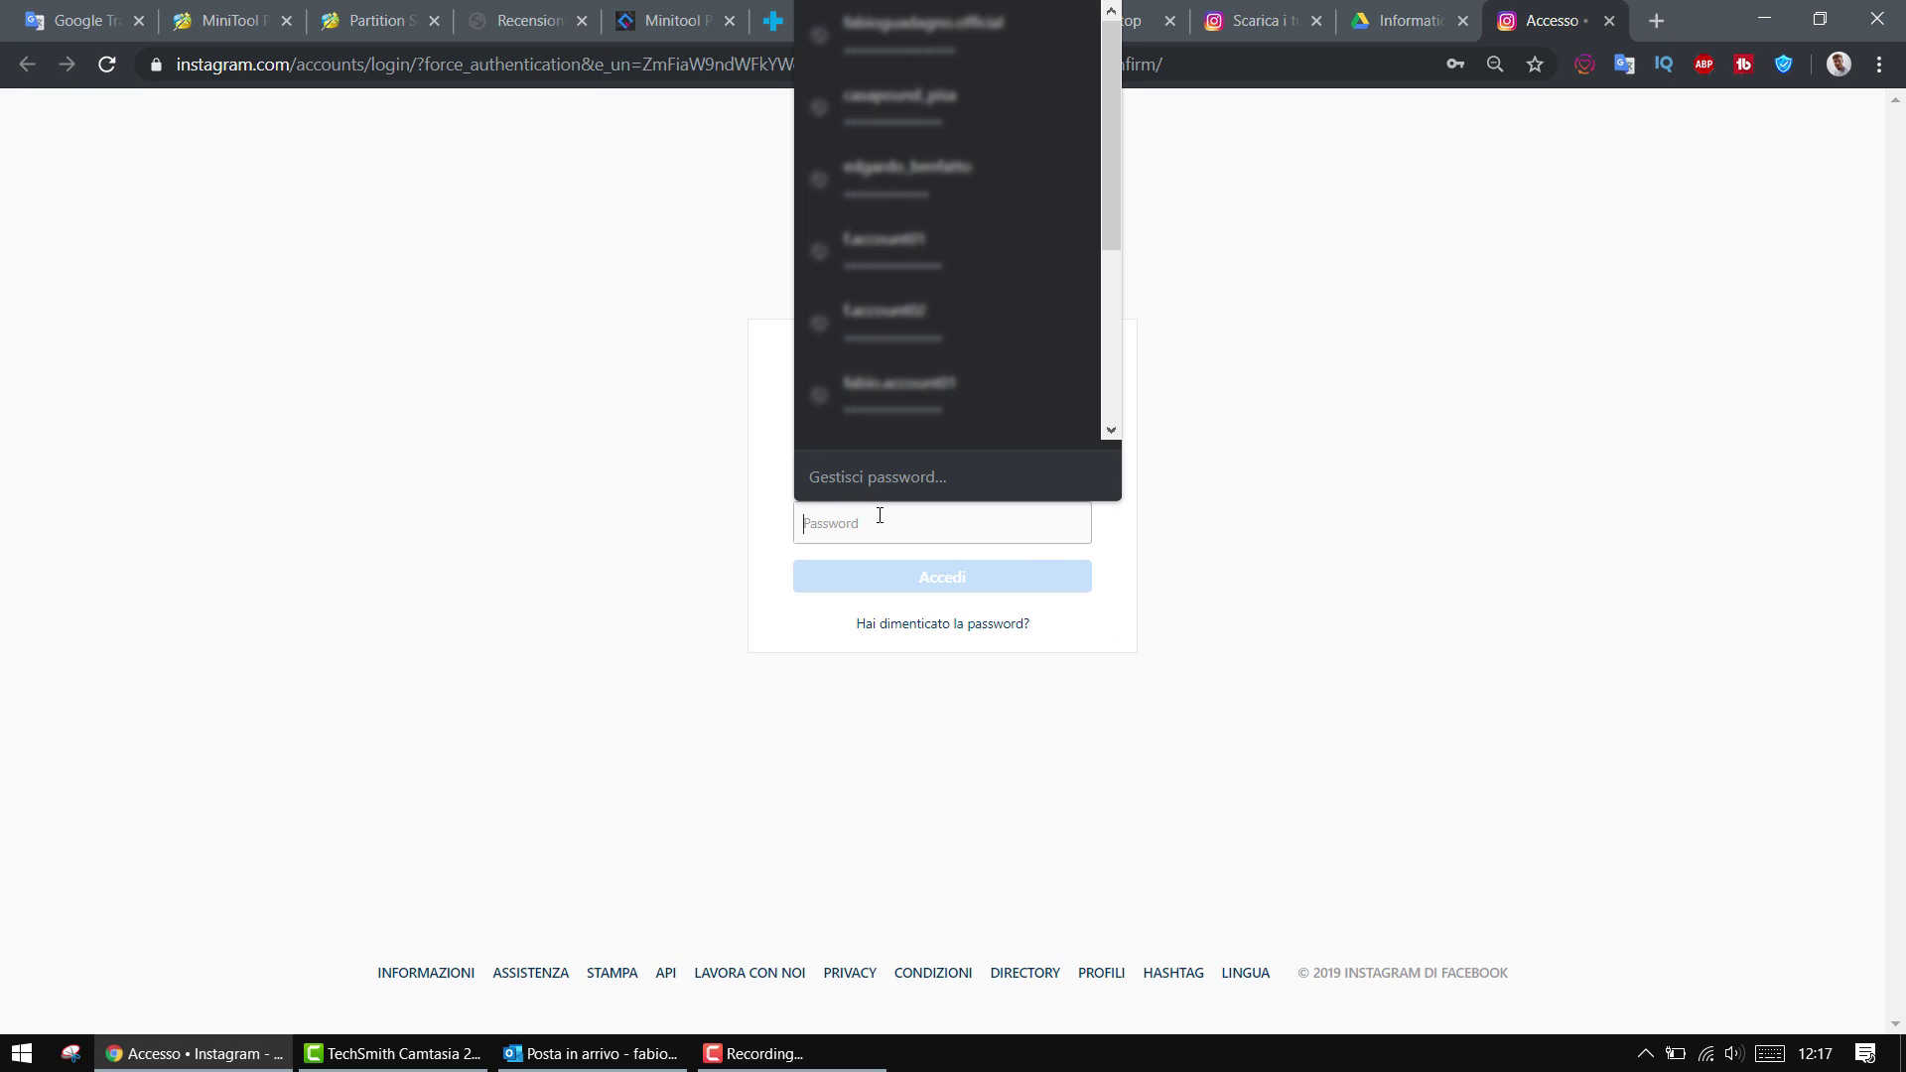
left_click(943, 34)
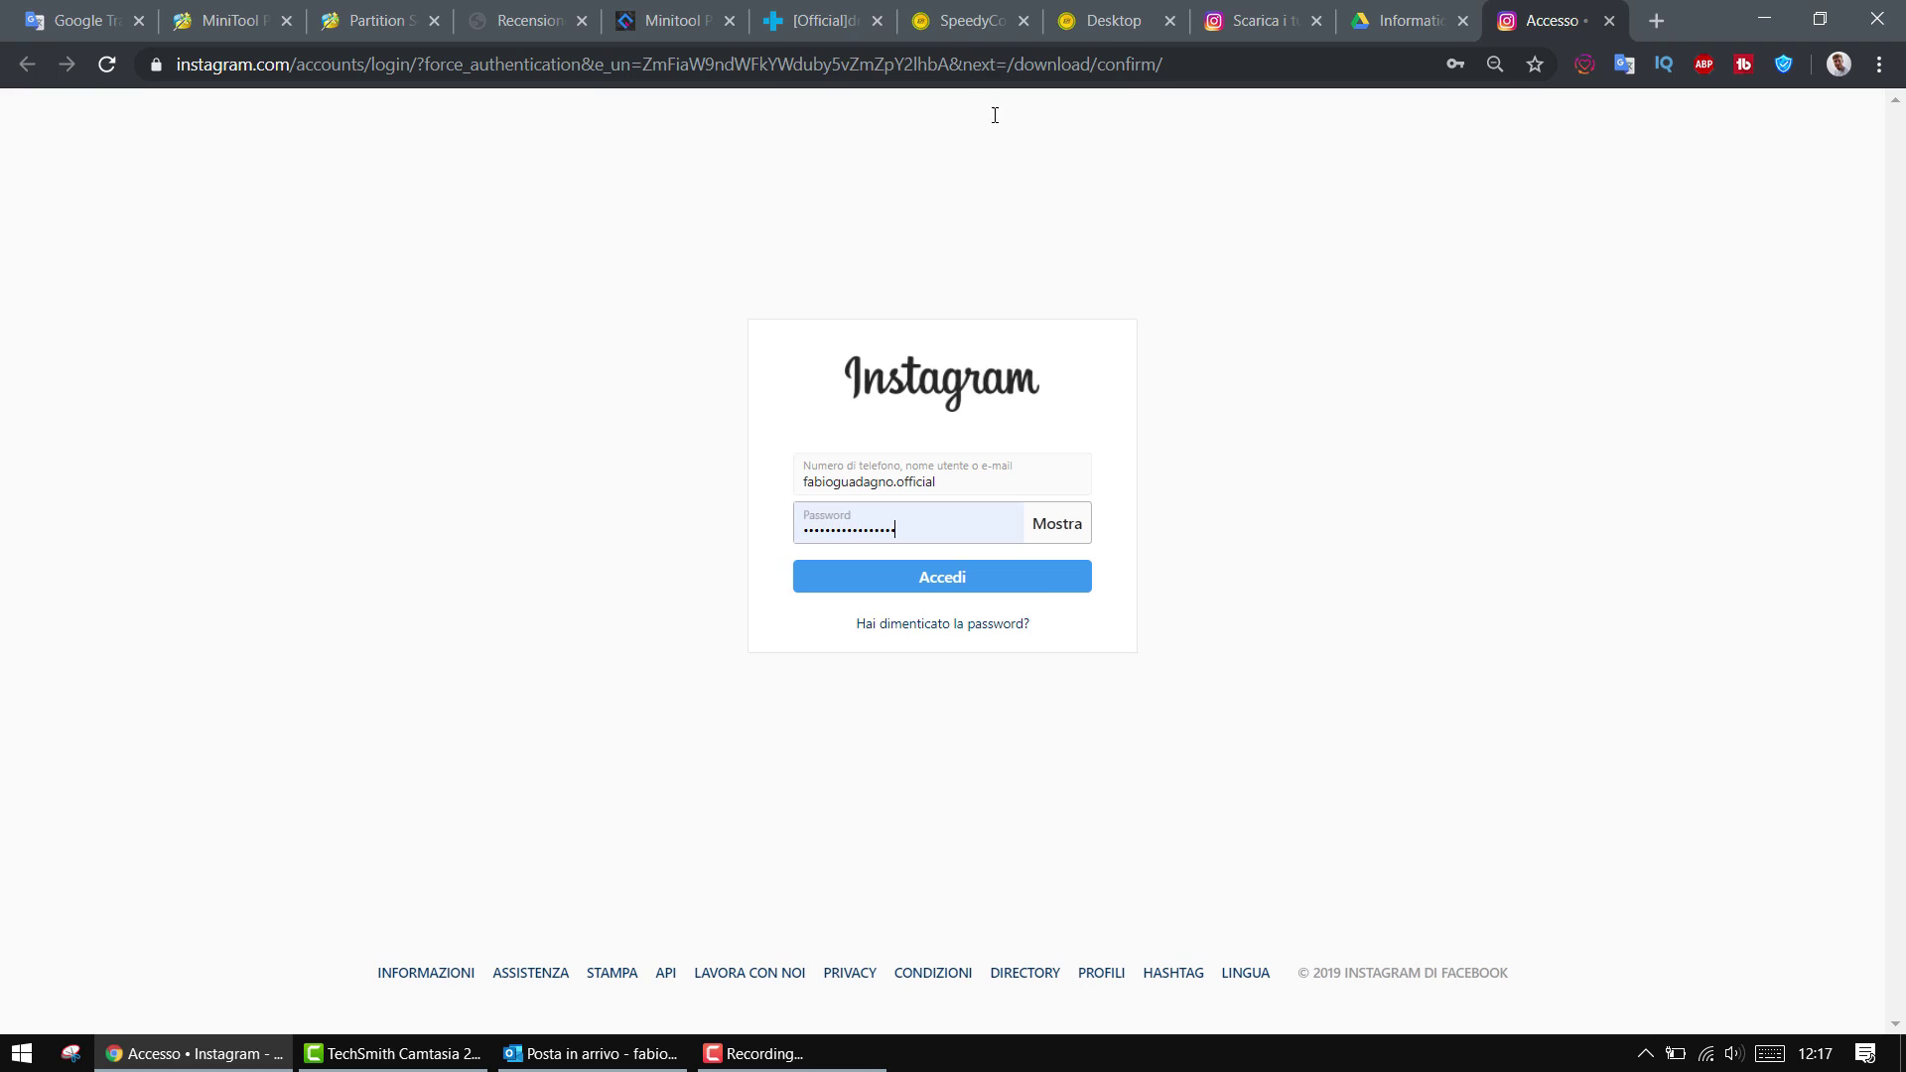
left_click(1034, 586)
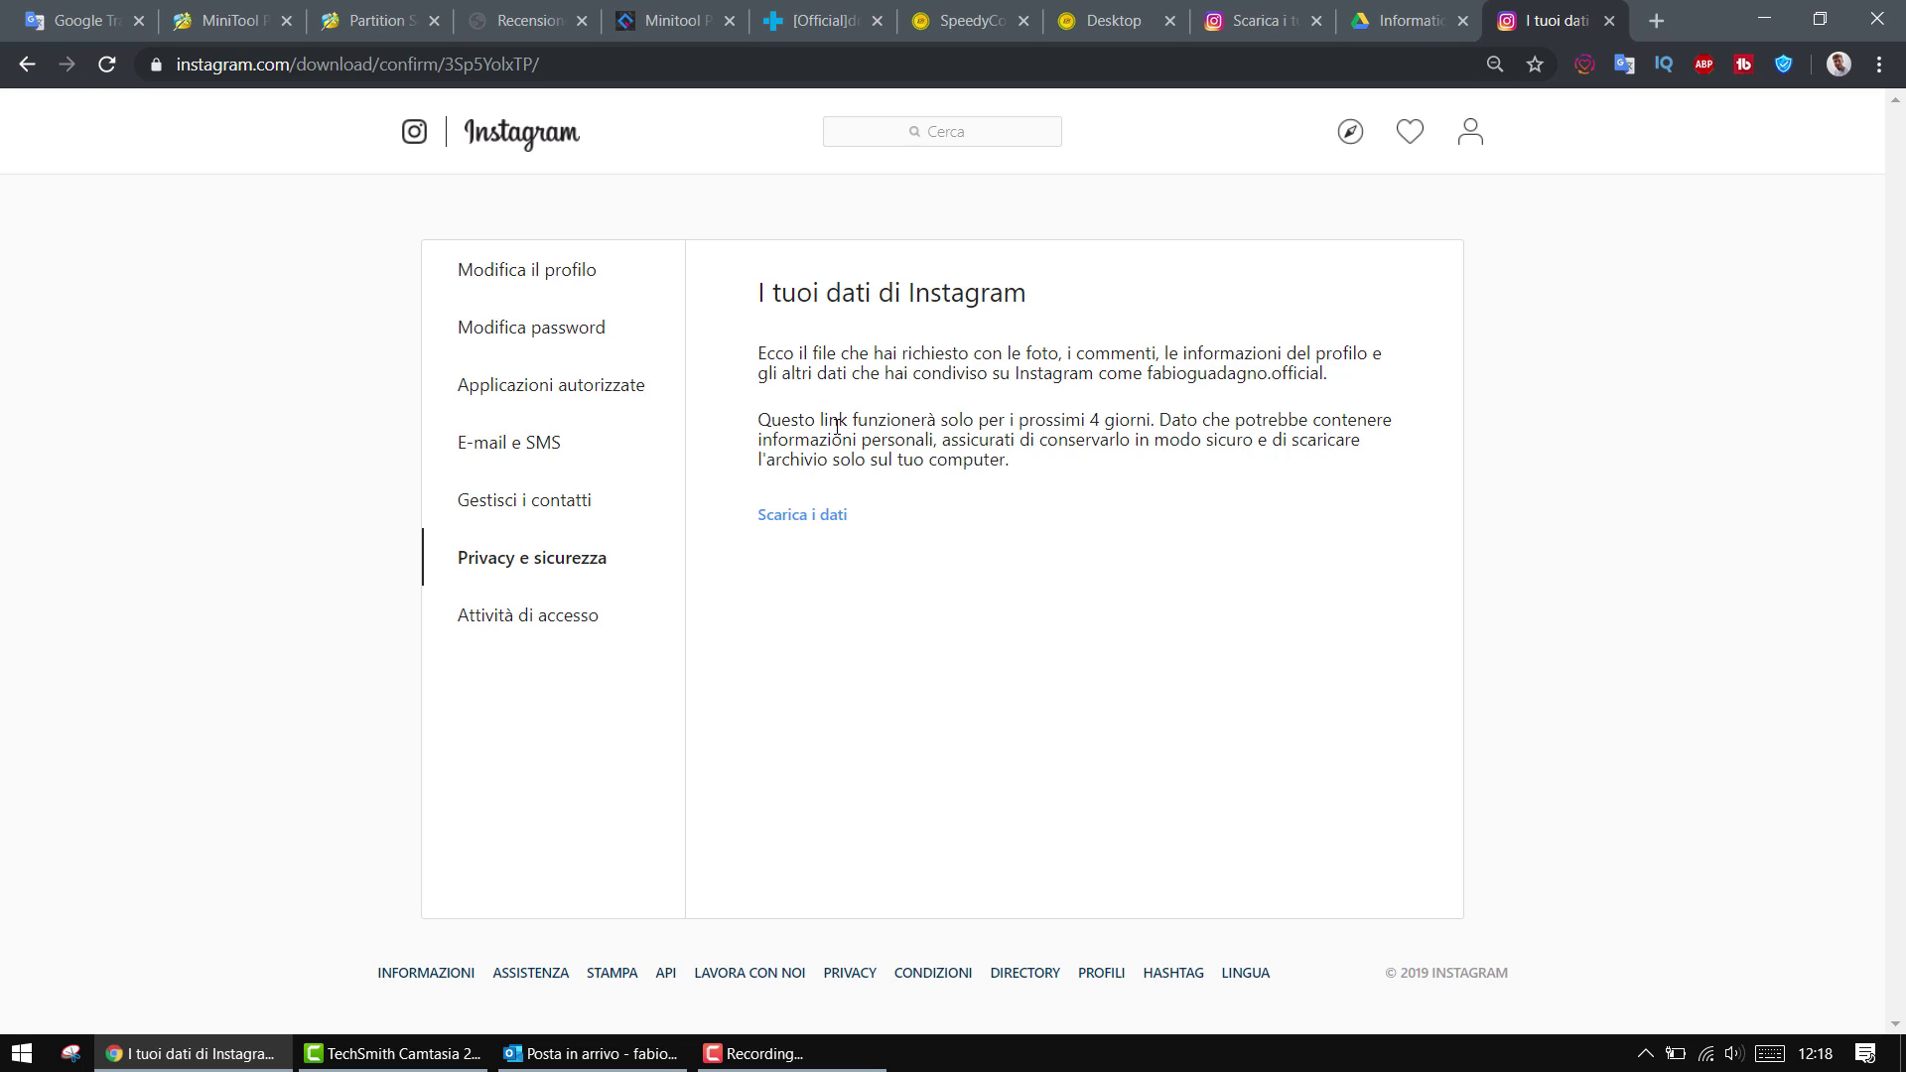
Step: Download the archive with the account's Instagram data from the confirmation page
left_click_drag(837, 425, 1157, 425)
left_click(1158, 425)
left_click(791, 526)
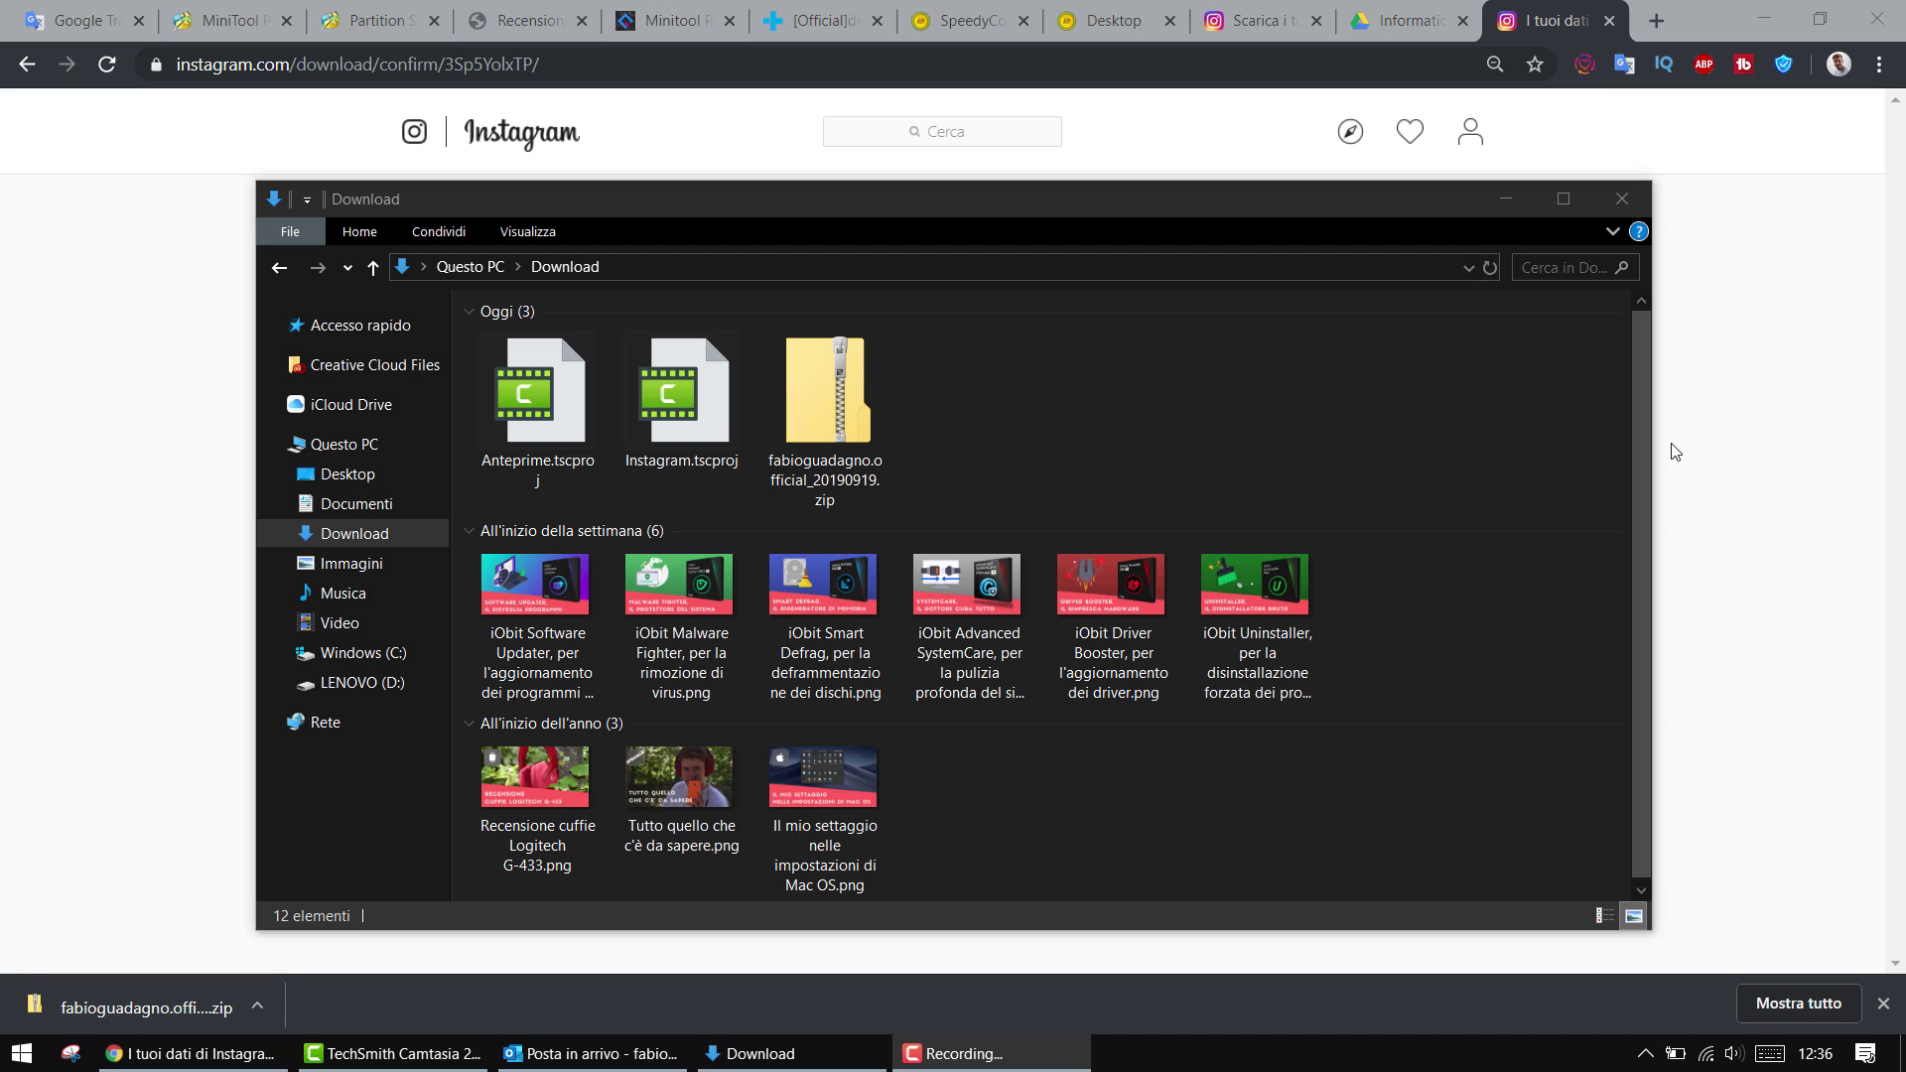
Step: Extract the entire downloaded Instagram zip archive to the suggested folder inside Download
left_click(880, 472)
right_click(880, 473)
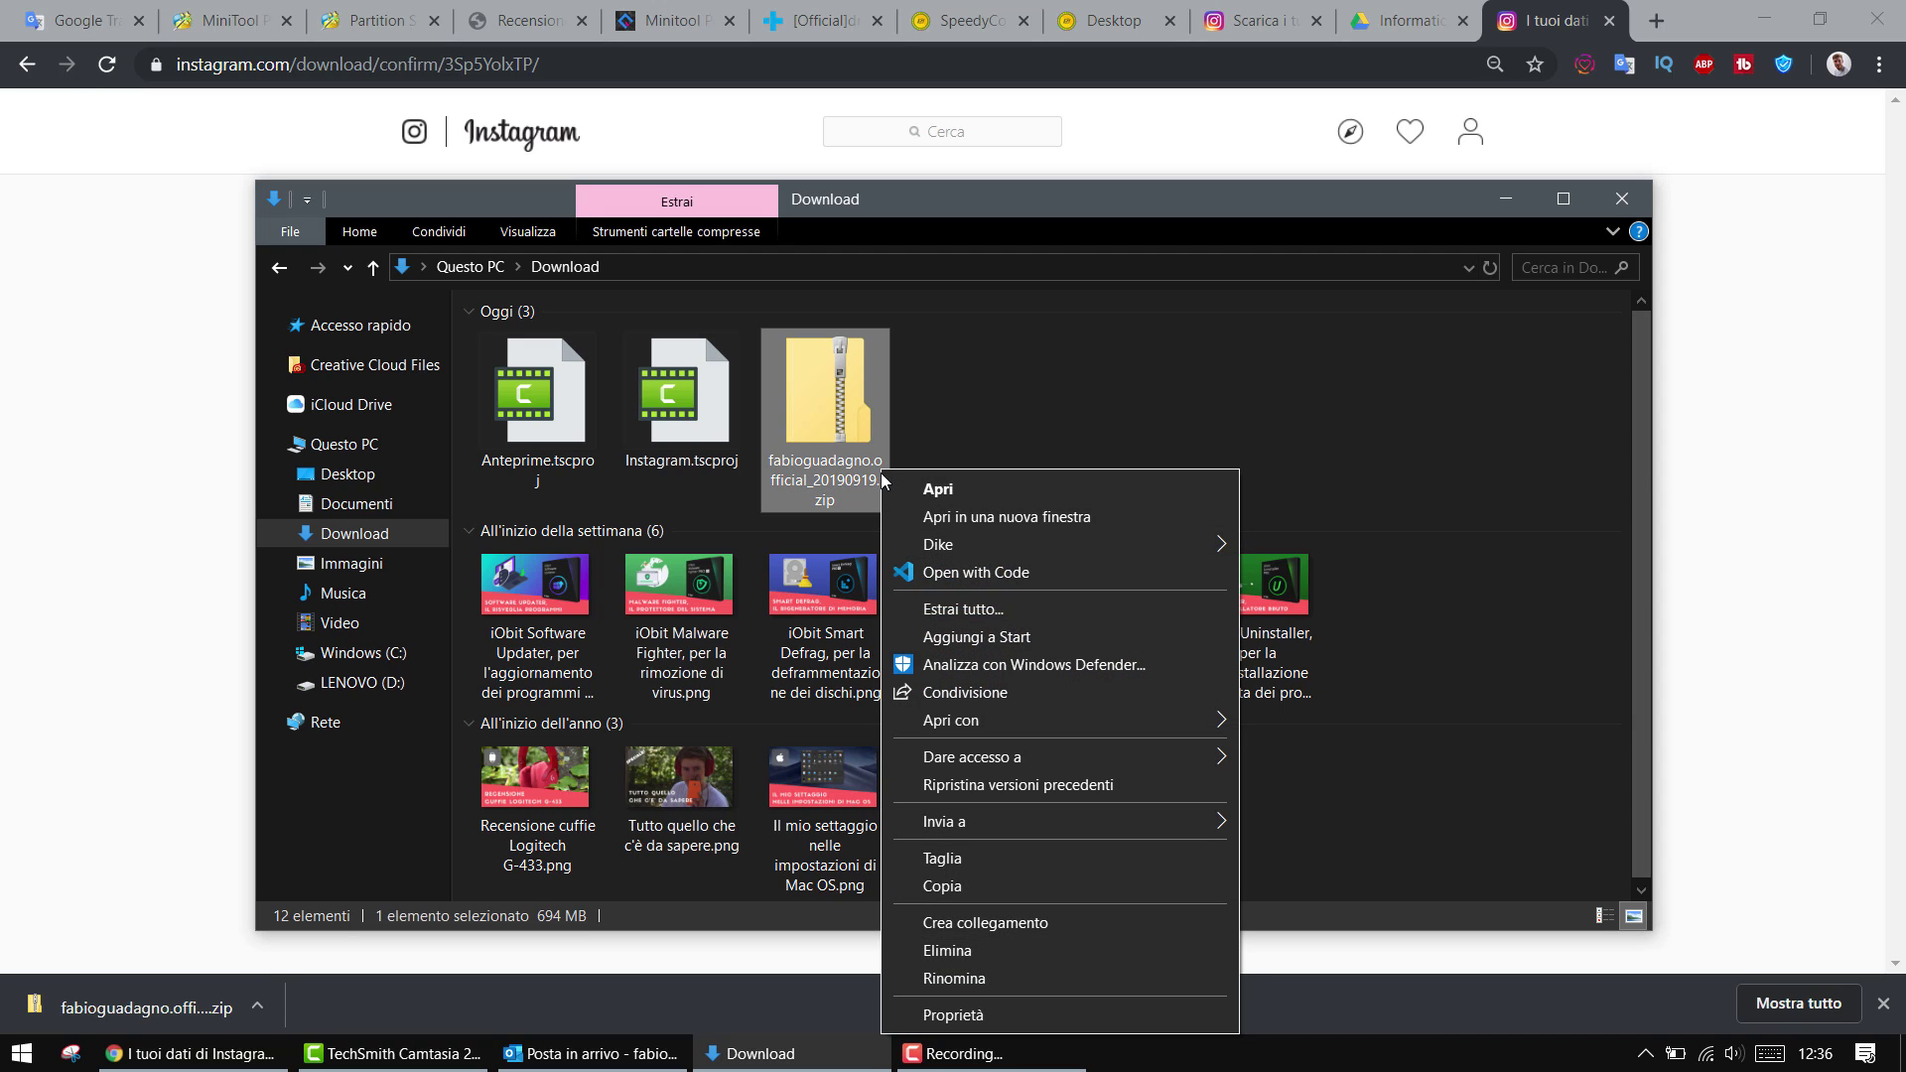
left_click(961, 609)
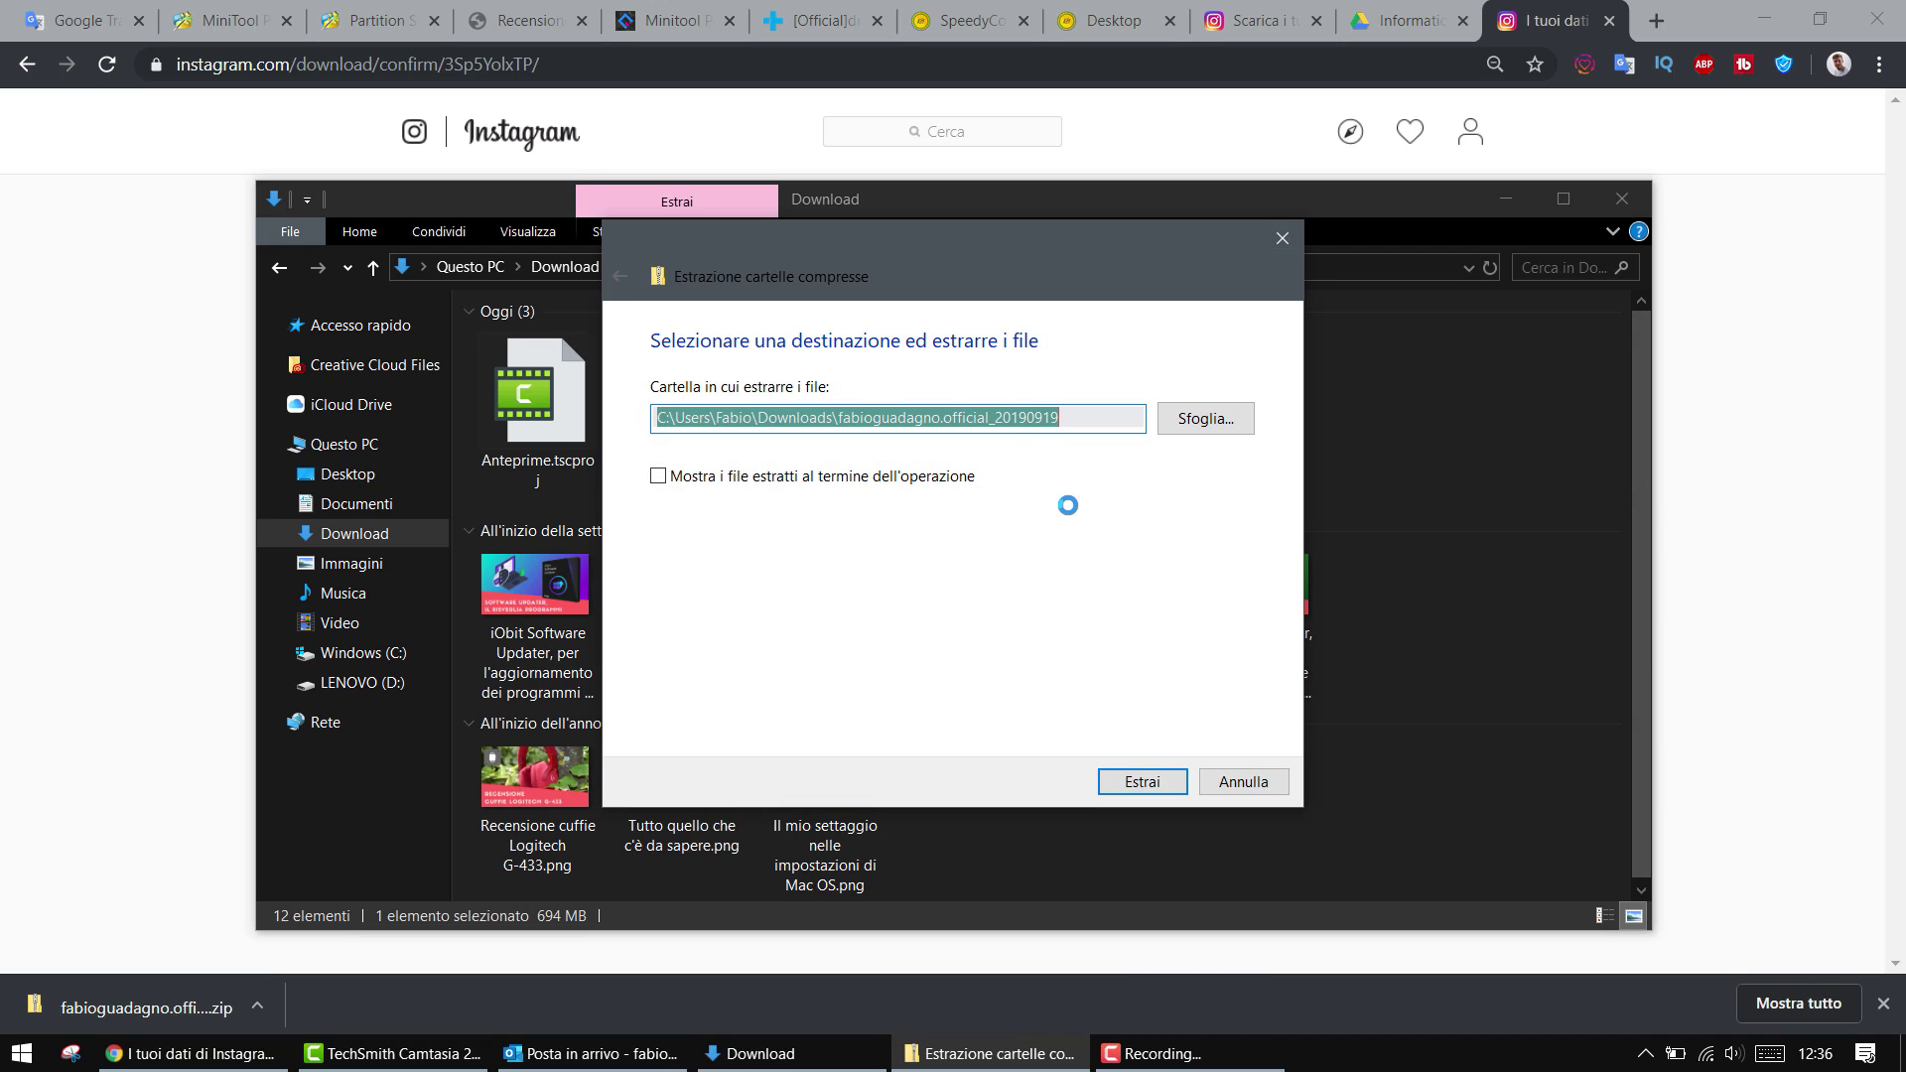
left_click(1159, 781)
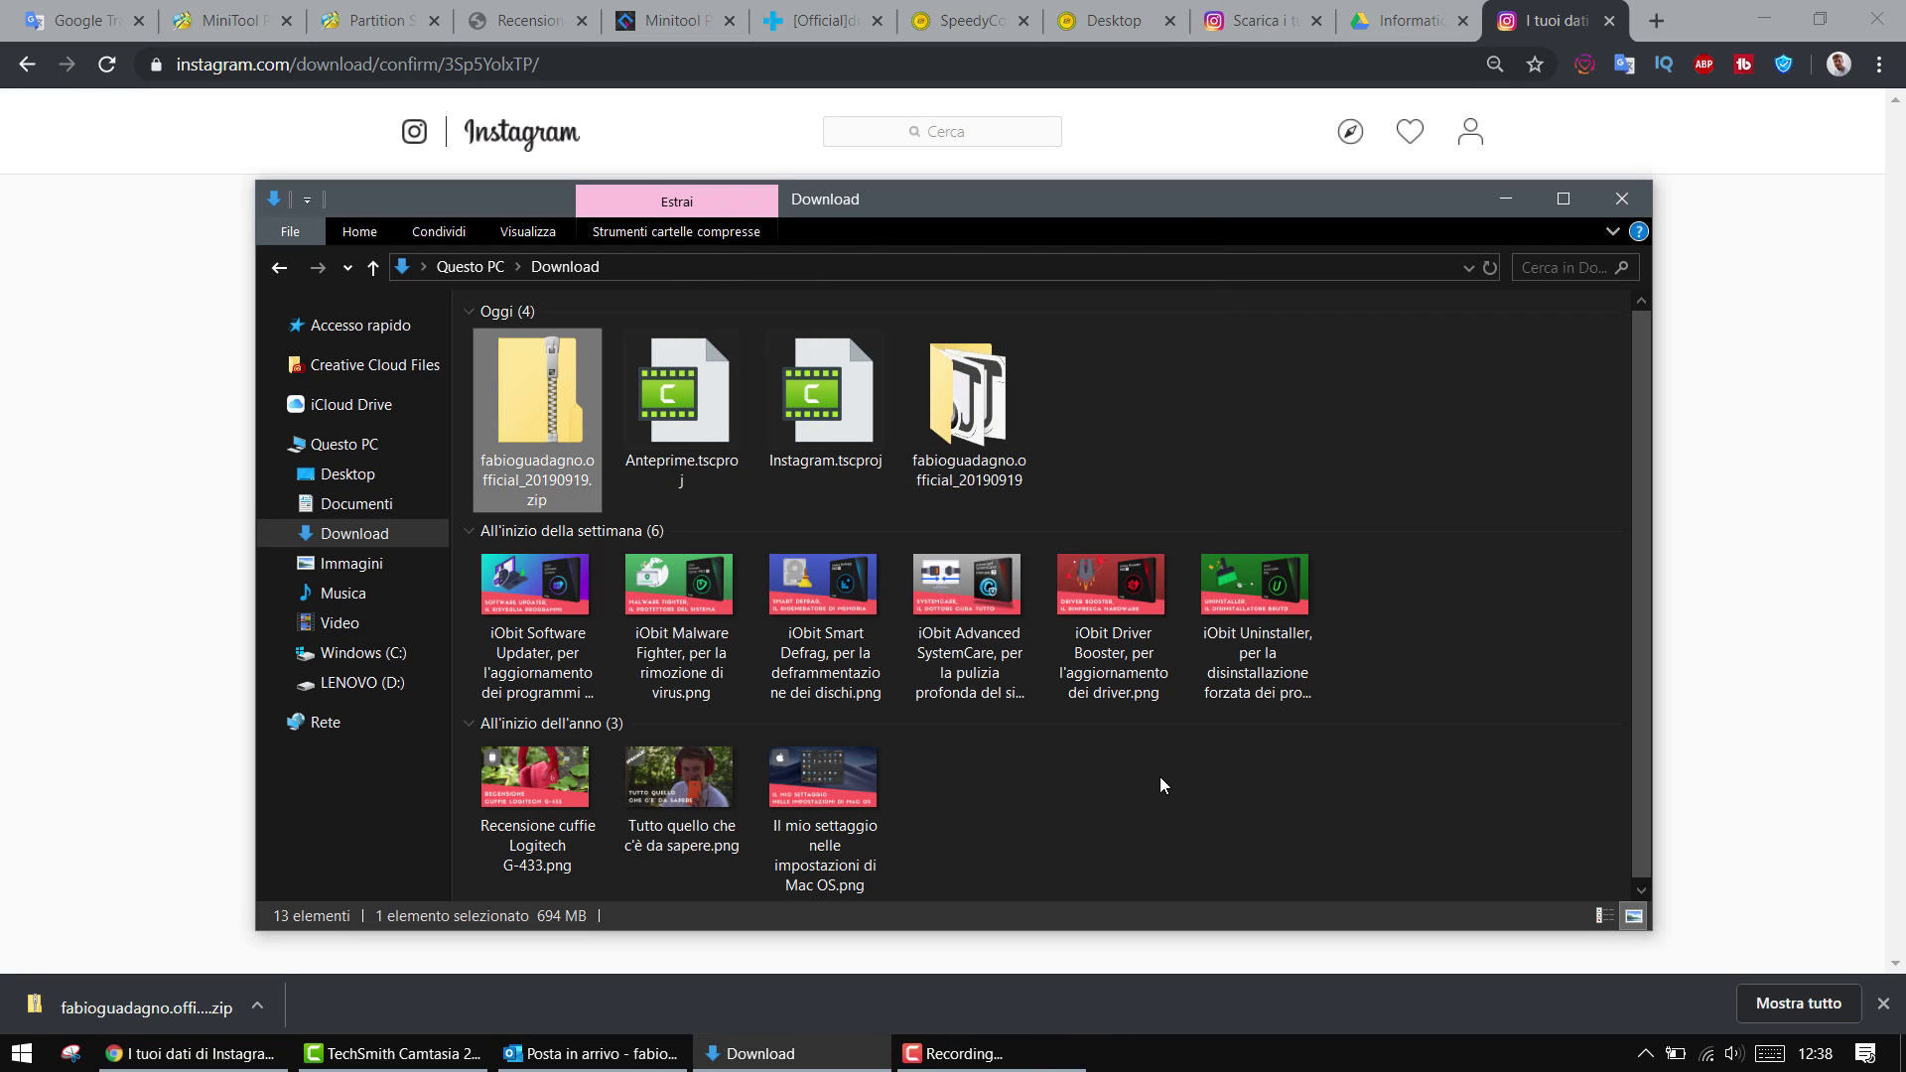
Step: Look through the extracted archive folder and its photos subfolder, and open the monthly folder 201909
double_click(938, 484)
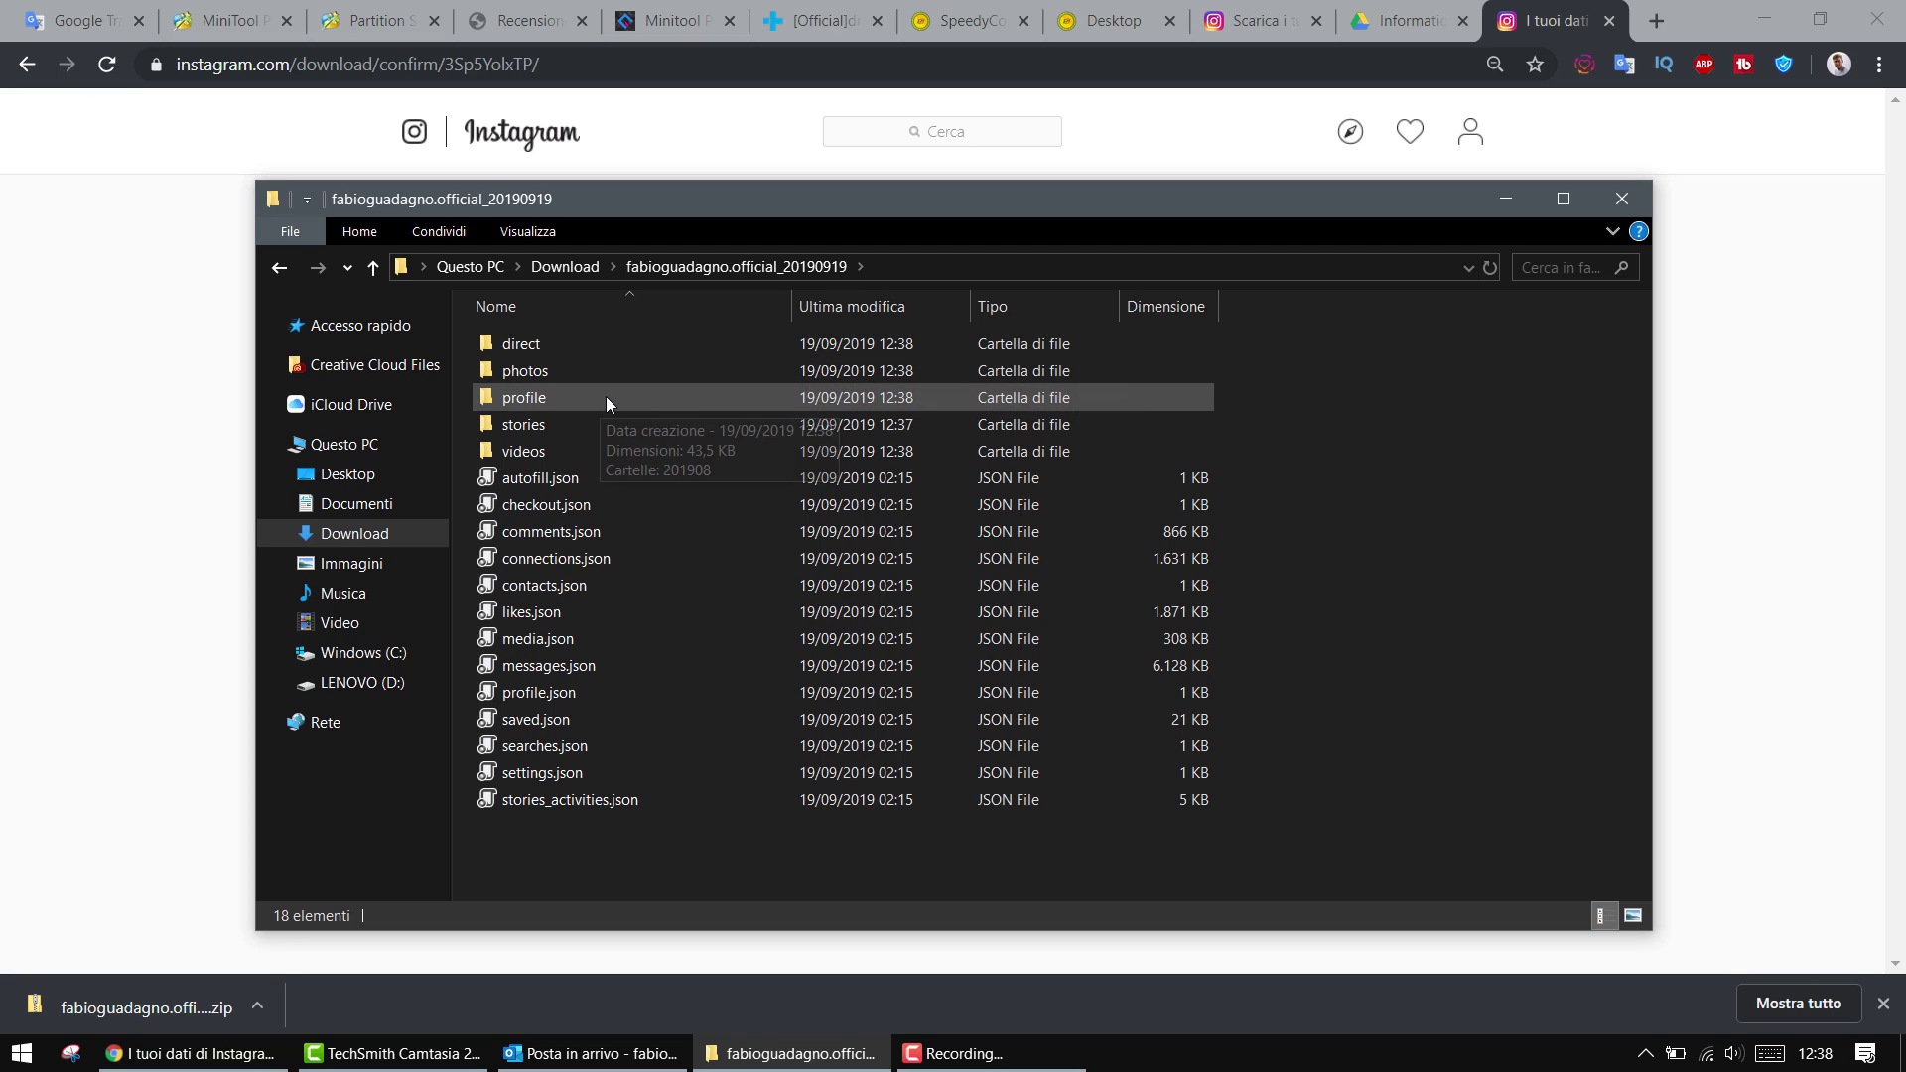
mouse_move(649, 367)
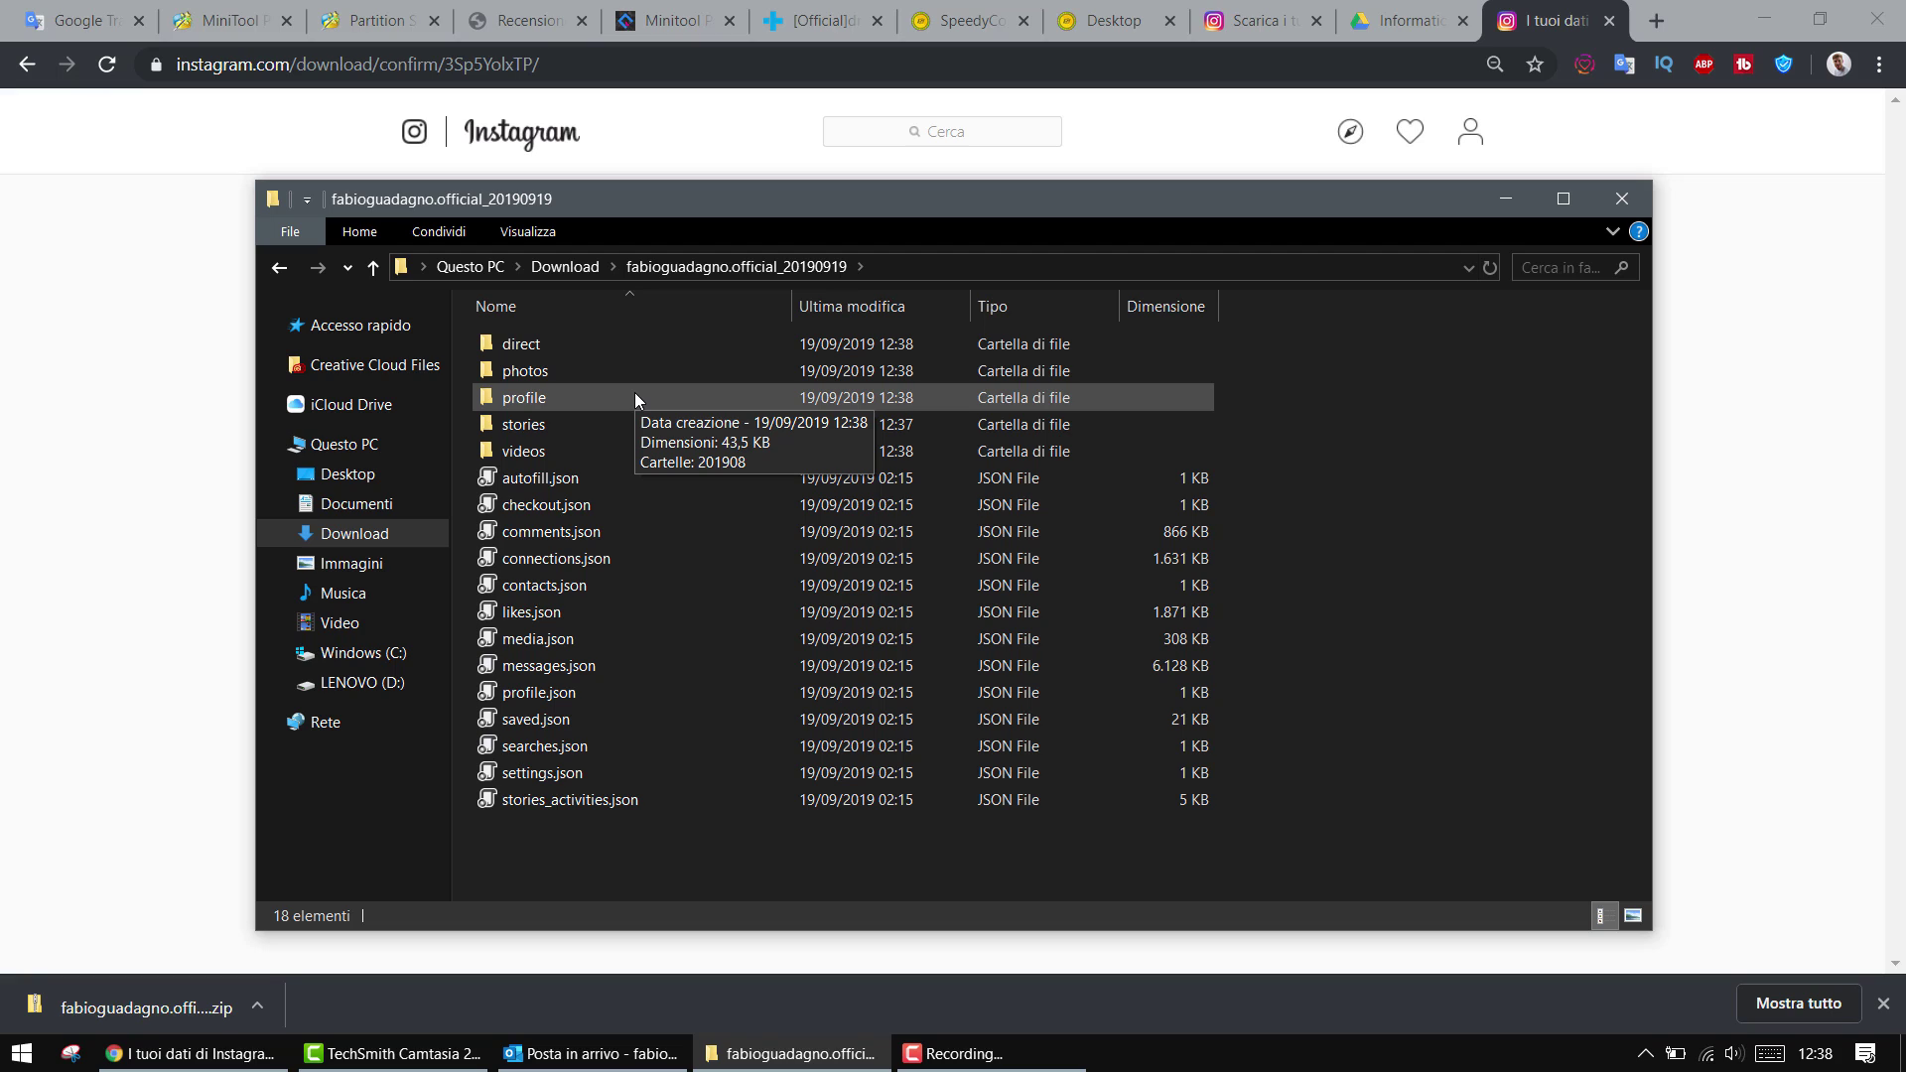
mouse_move(628, 427)
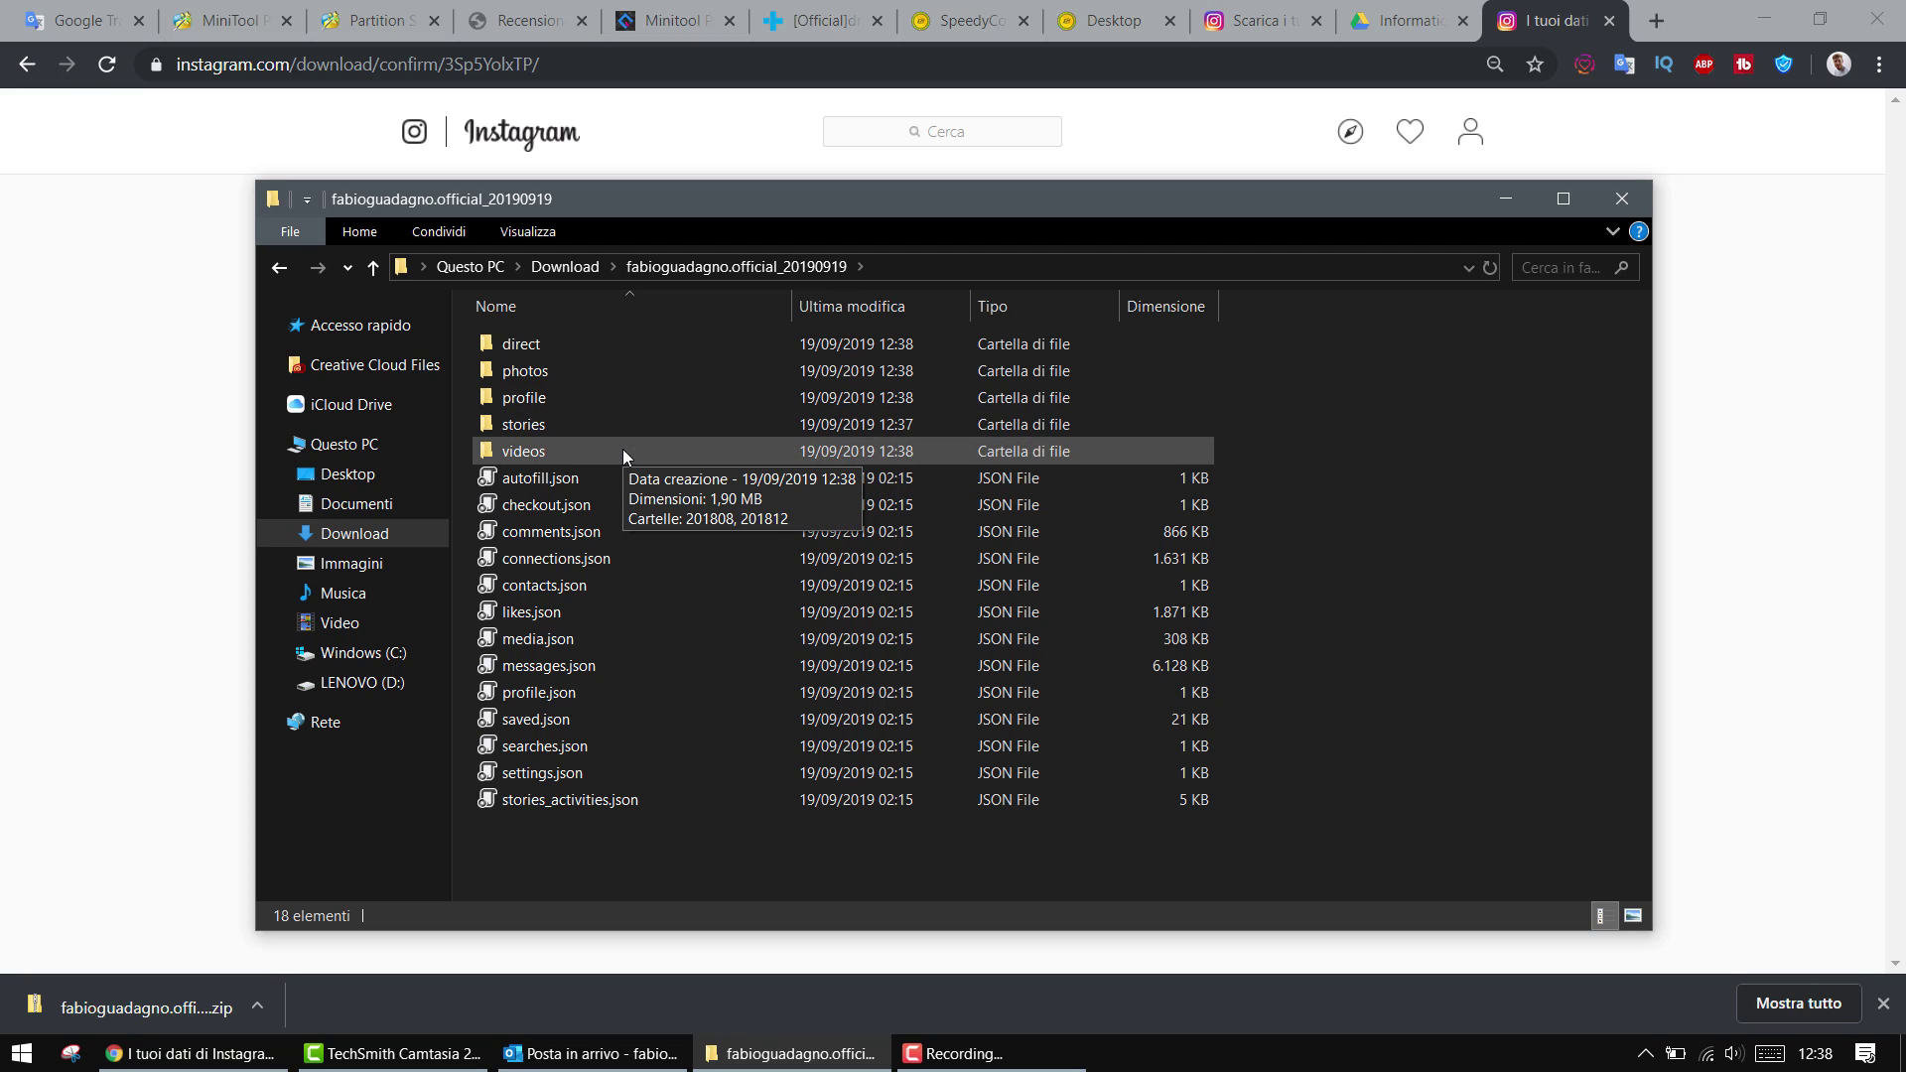
double_click(622, 378)
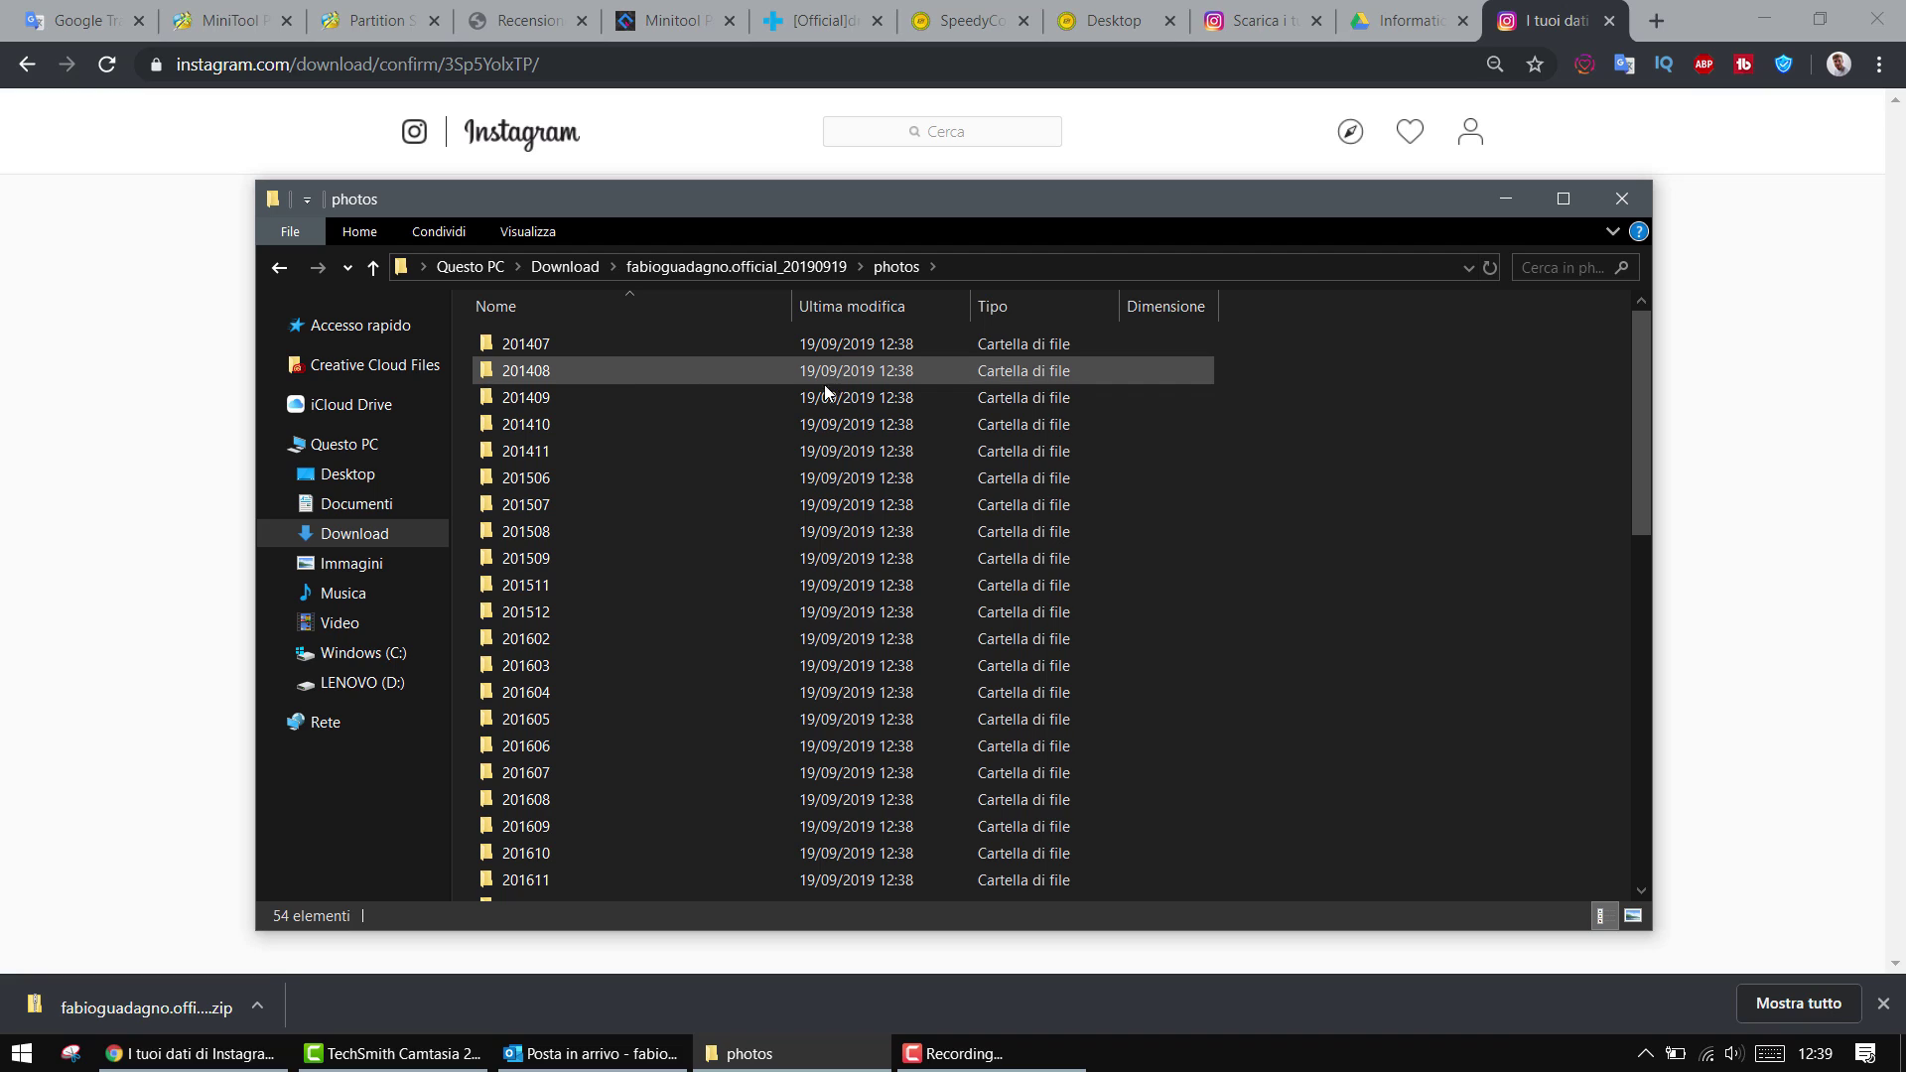
left_click_drag(1642, 427, 1656, 293)
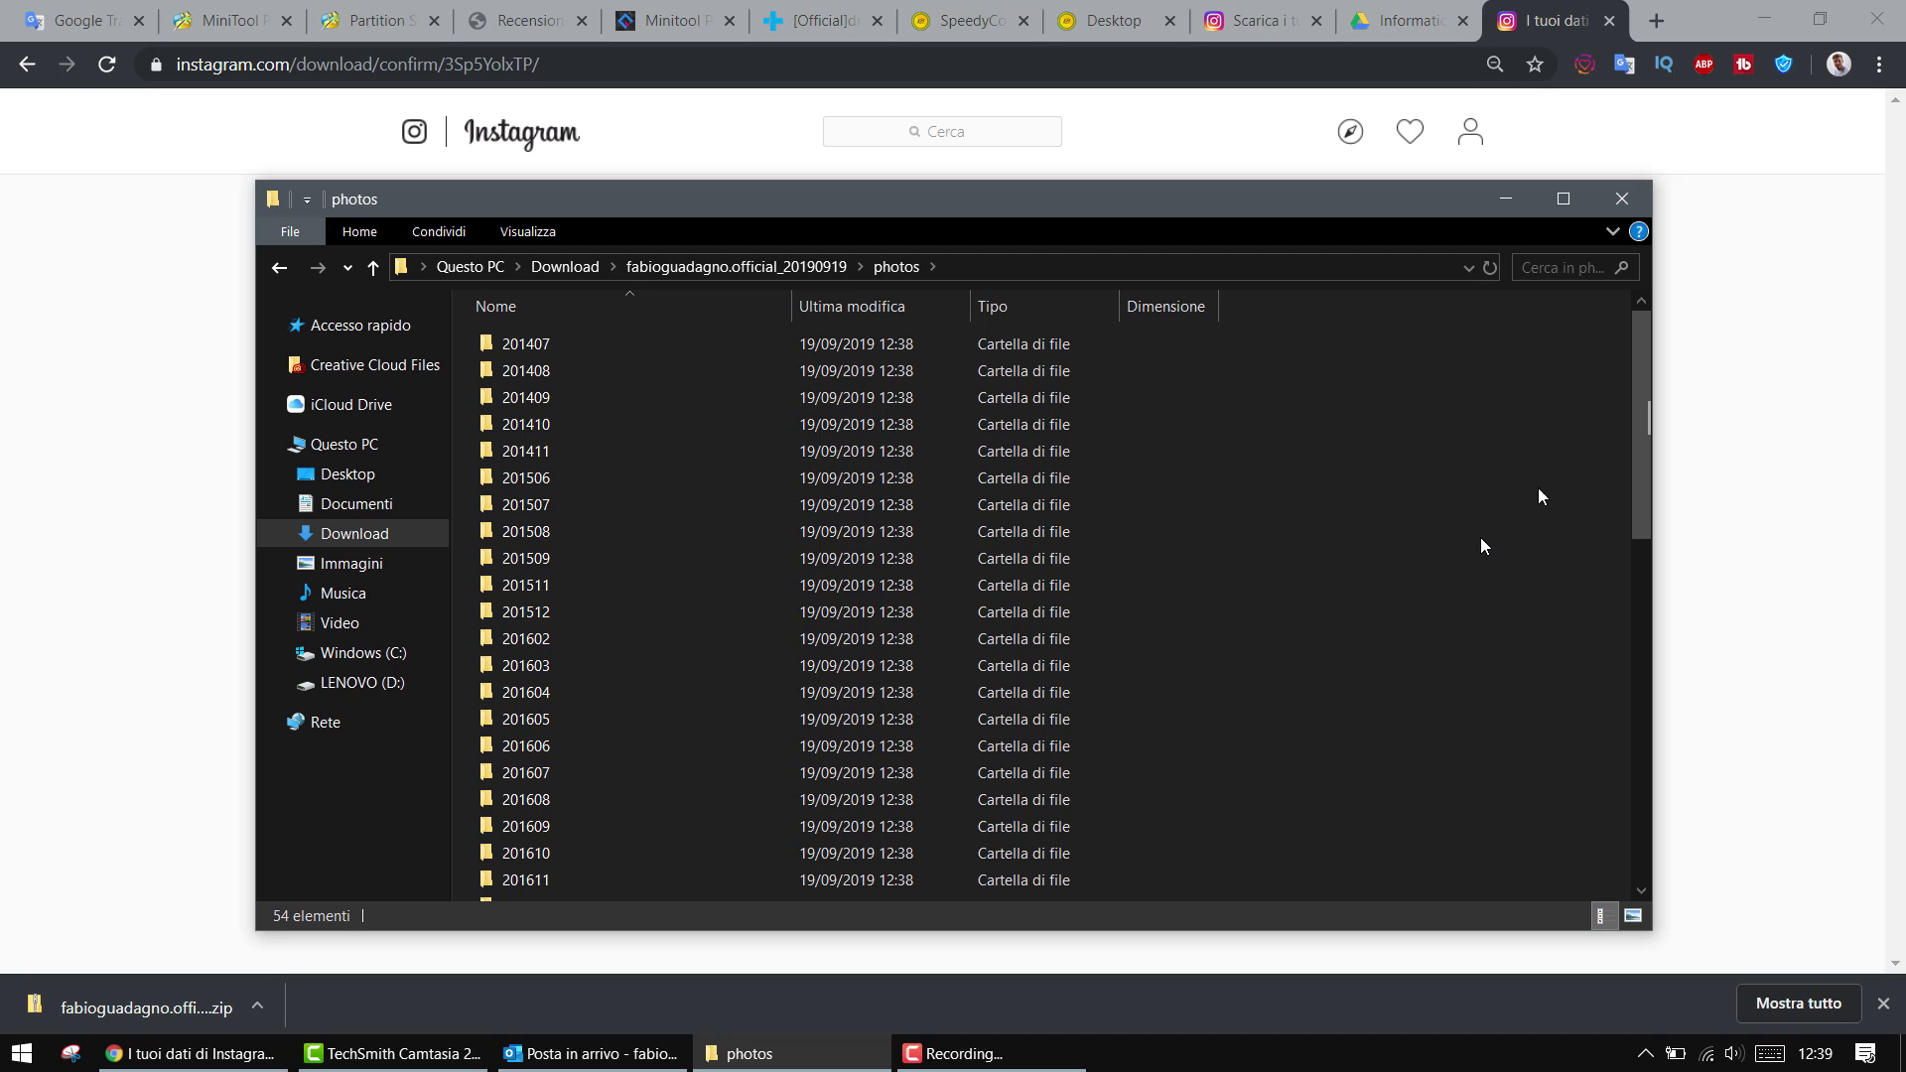
left_click_drag(1648, 393, 1632, 768)
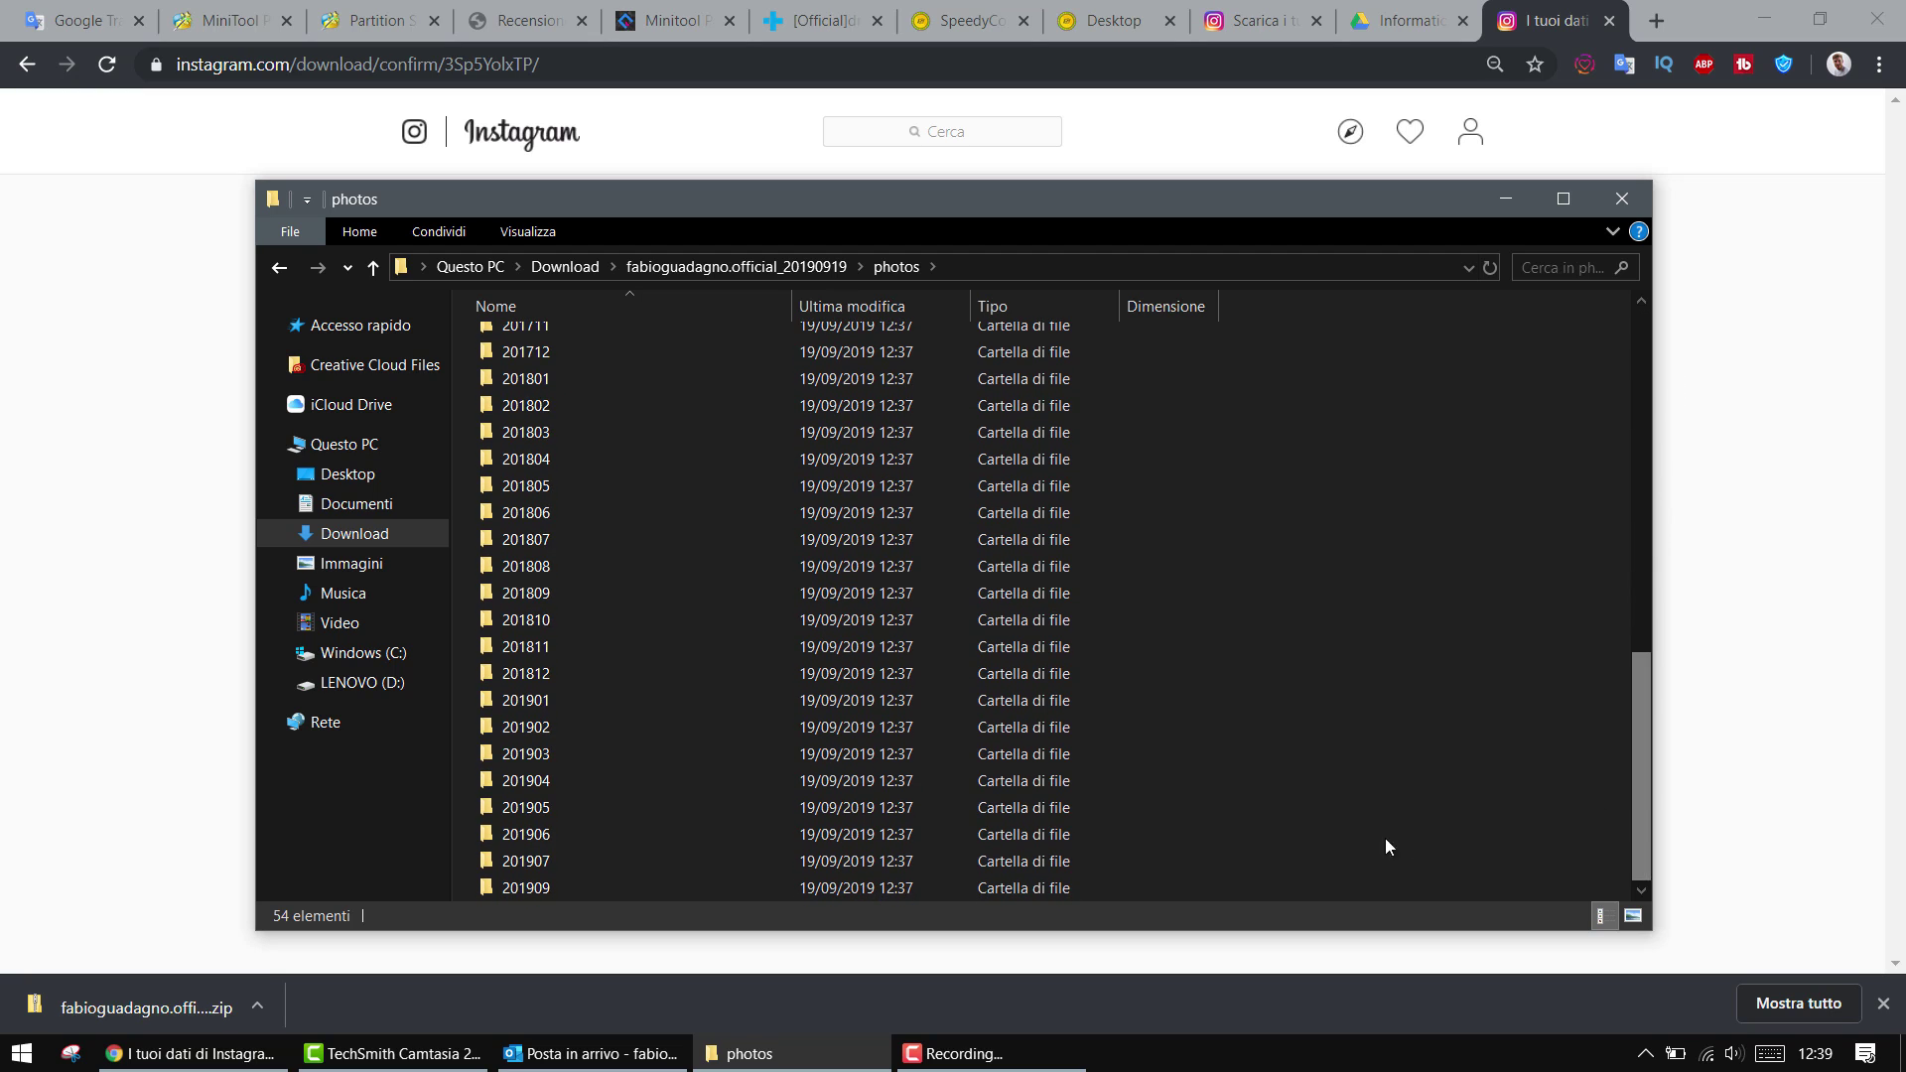
double_click(1041, 886)
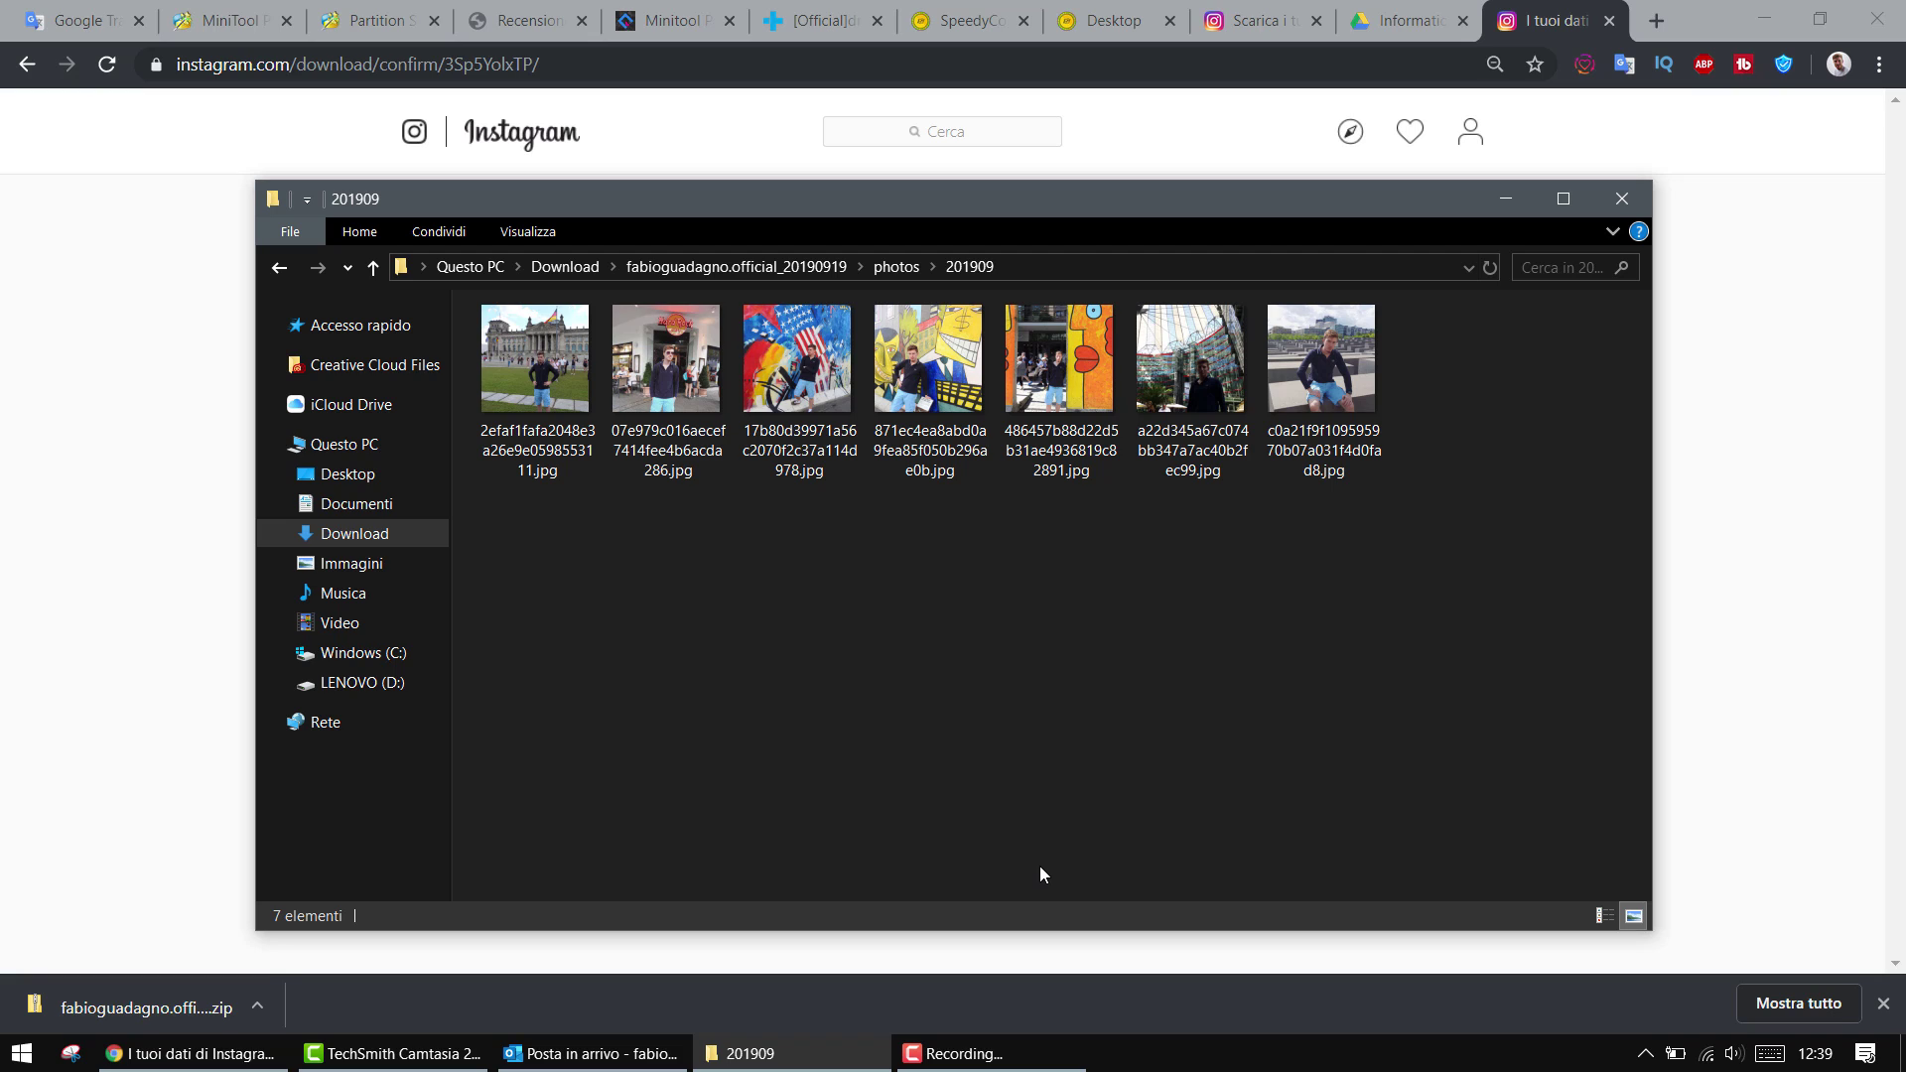
Step: Examine the detailed file properties of the first photo in folder 201909, especially its image dimensions and resolution
left_click(574, 453)
right_click(574, 453)
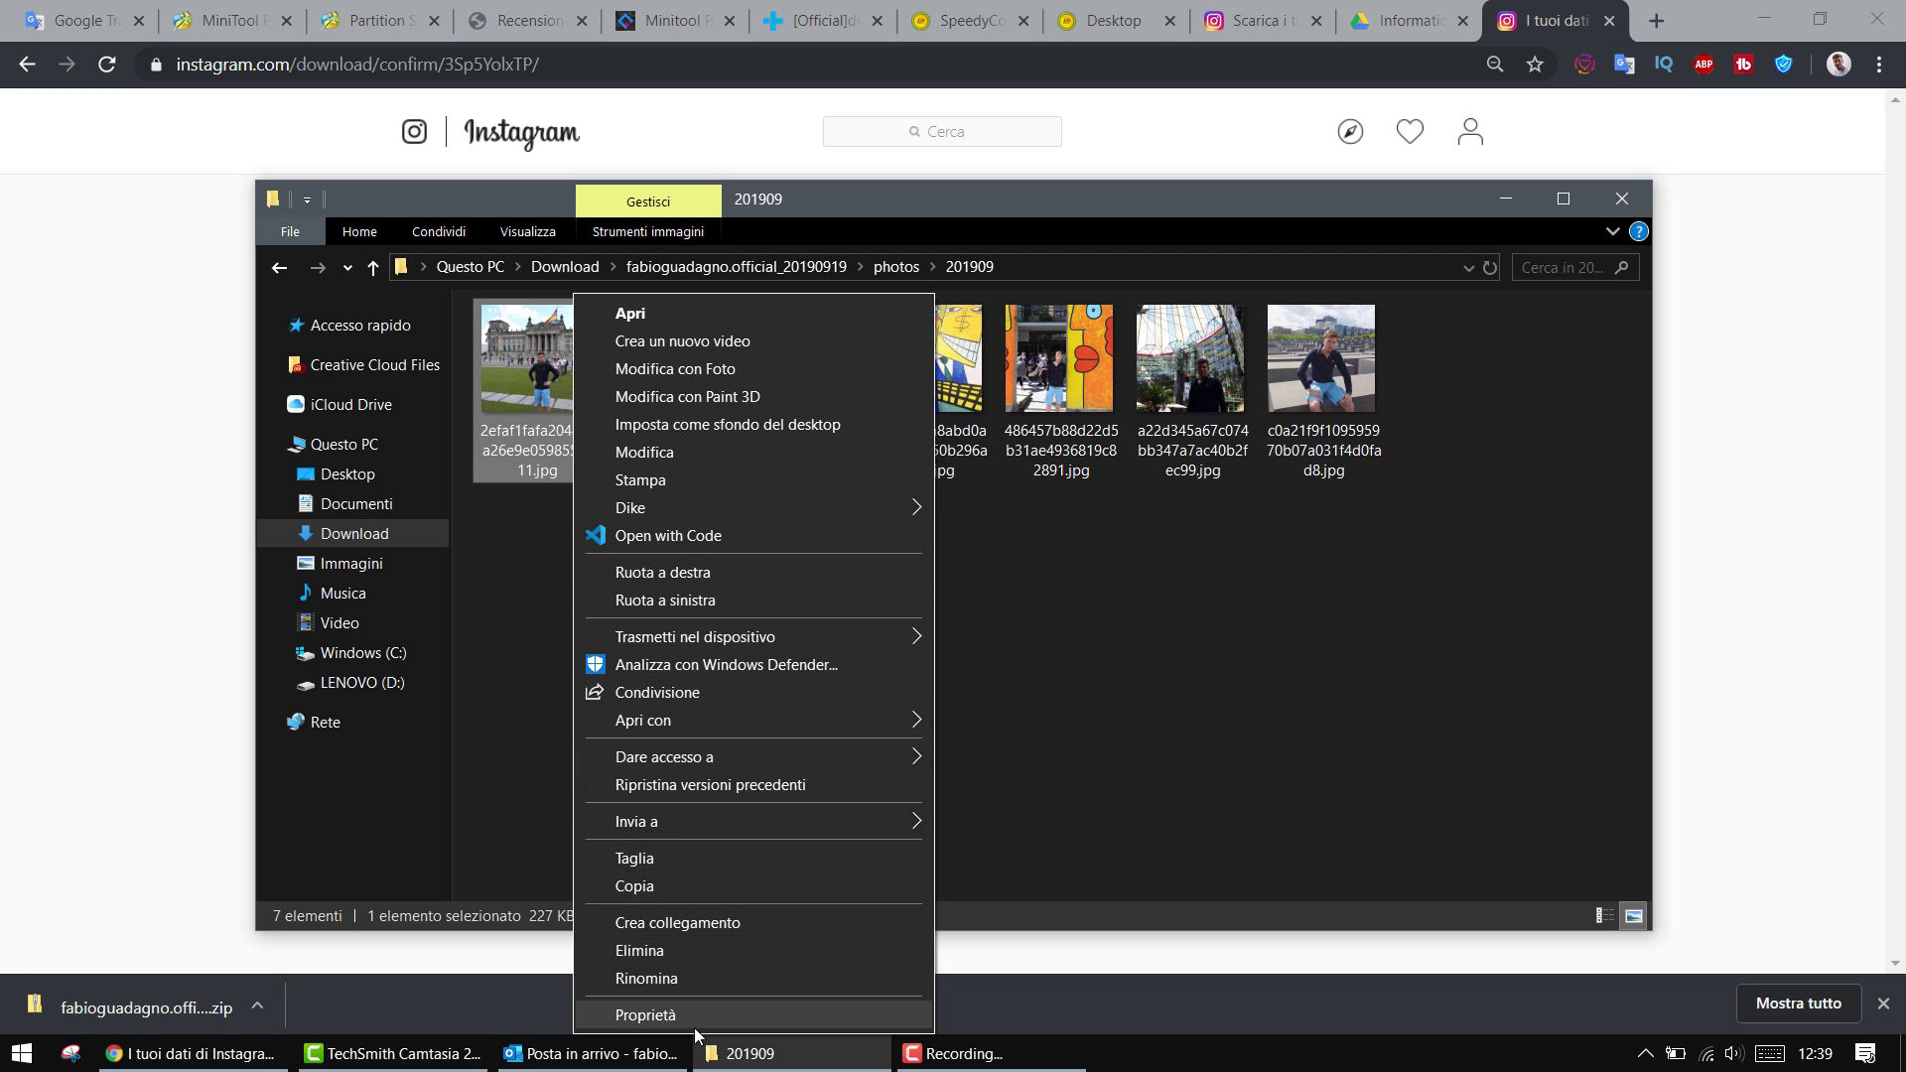
left_click(645, 1015)
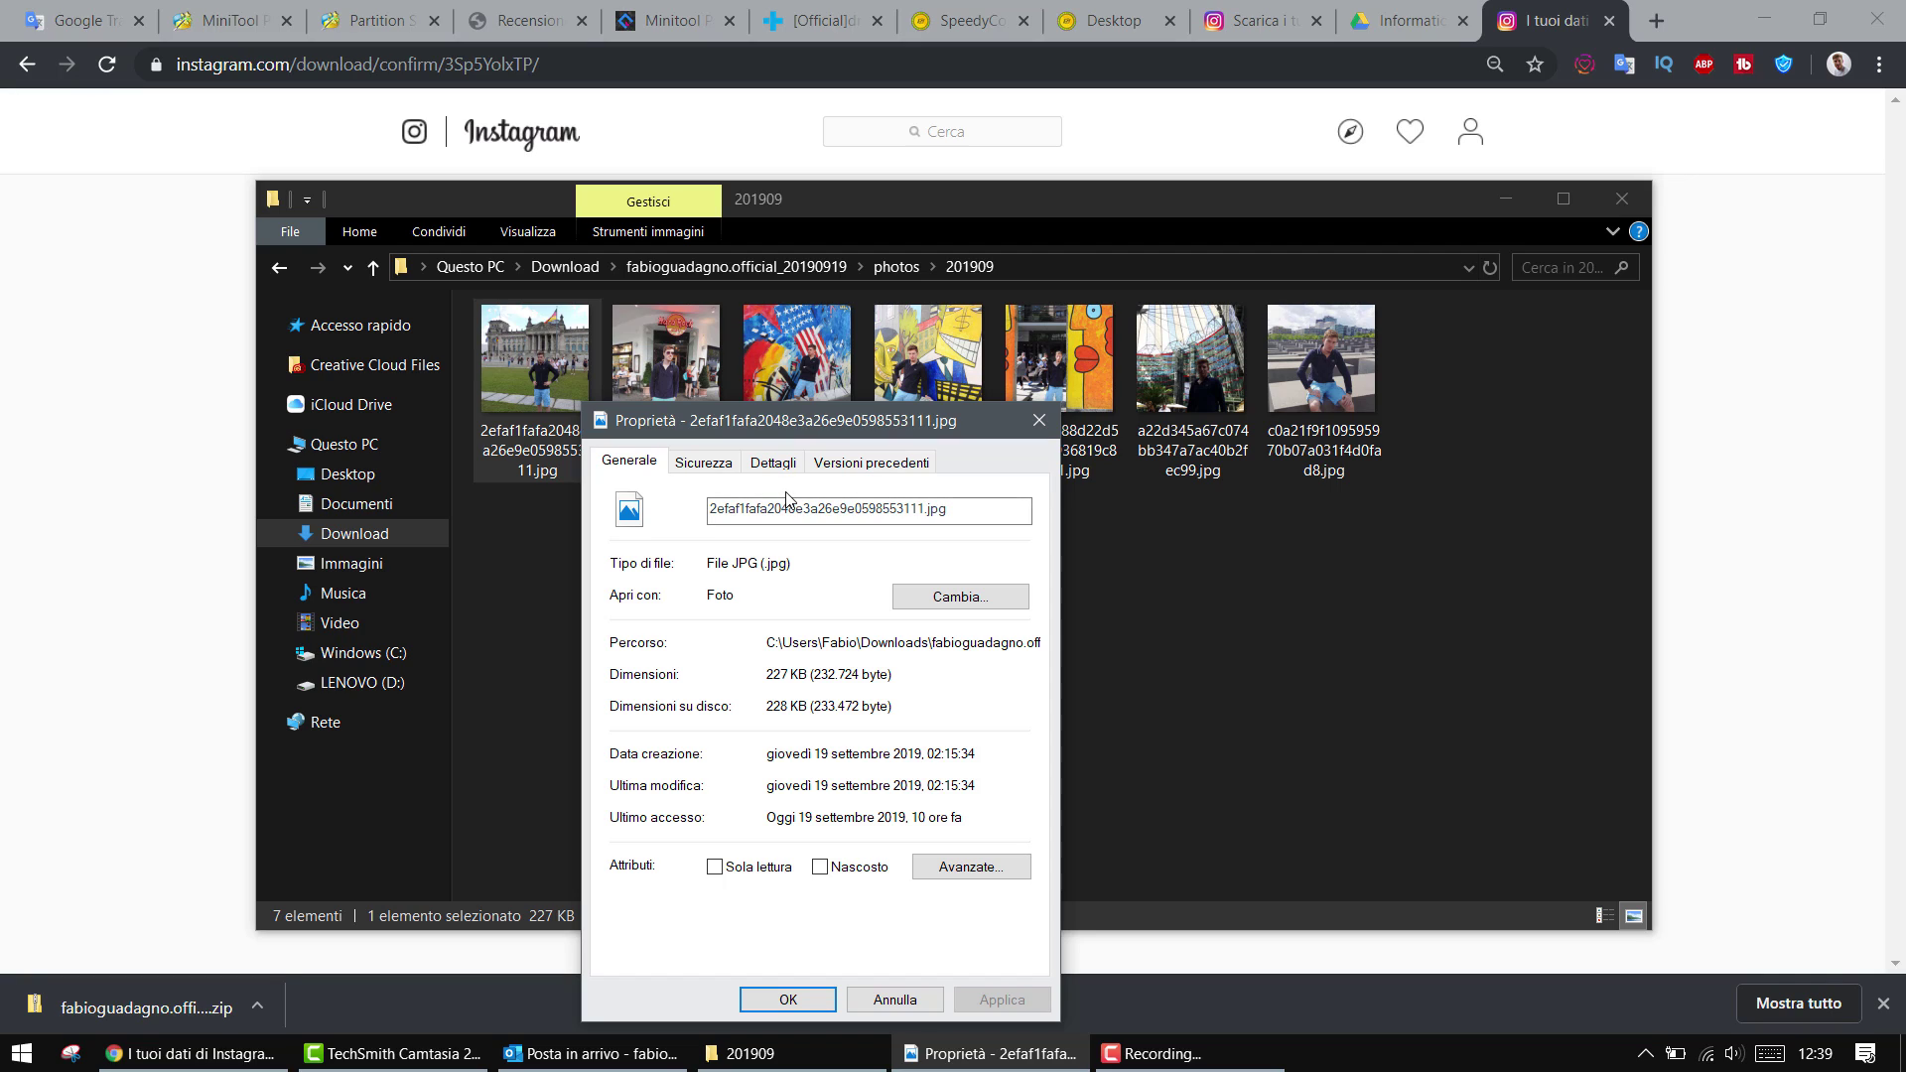
left_click(774, 461)
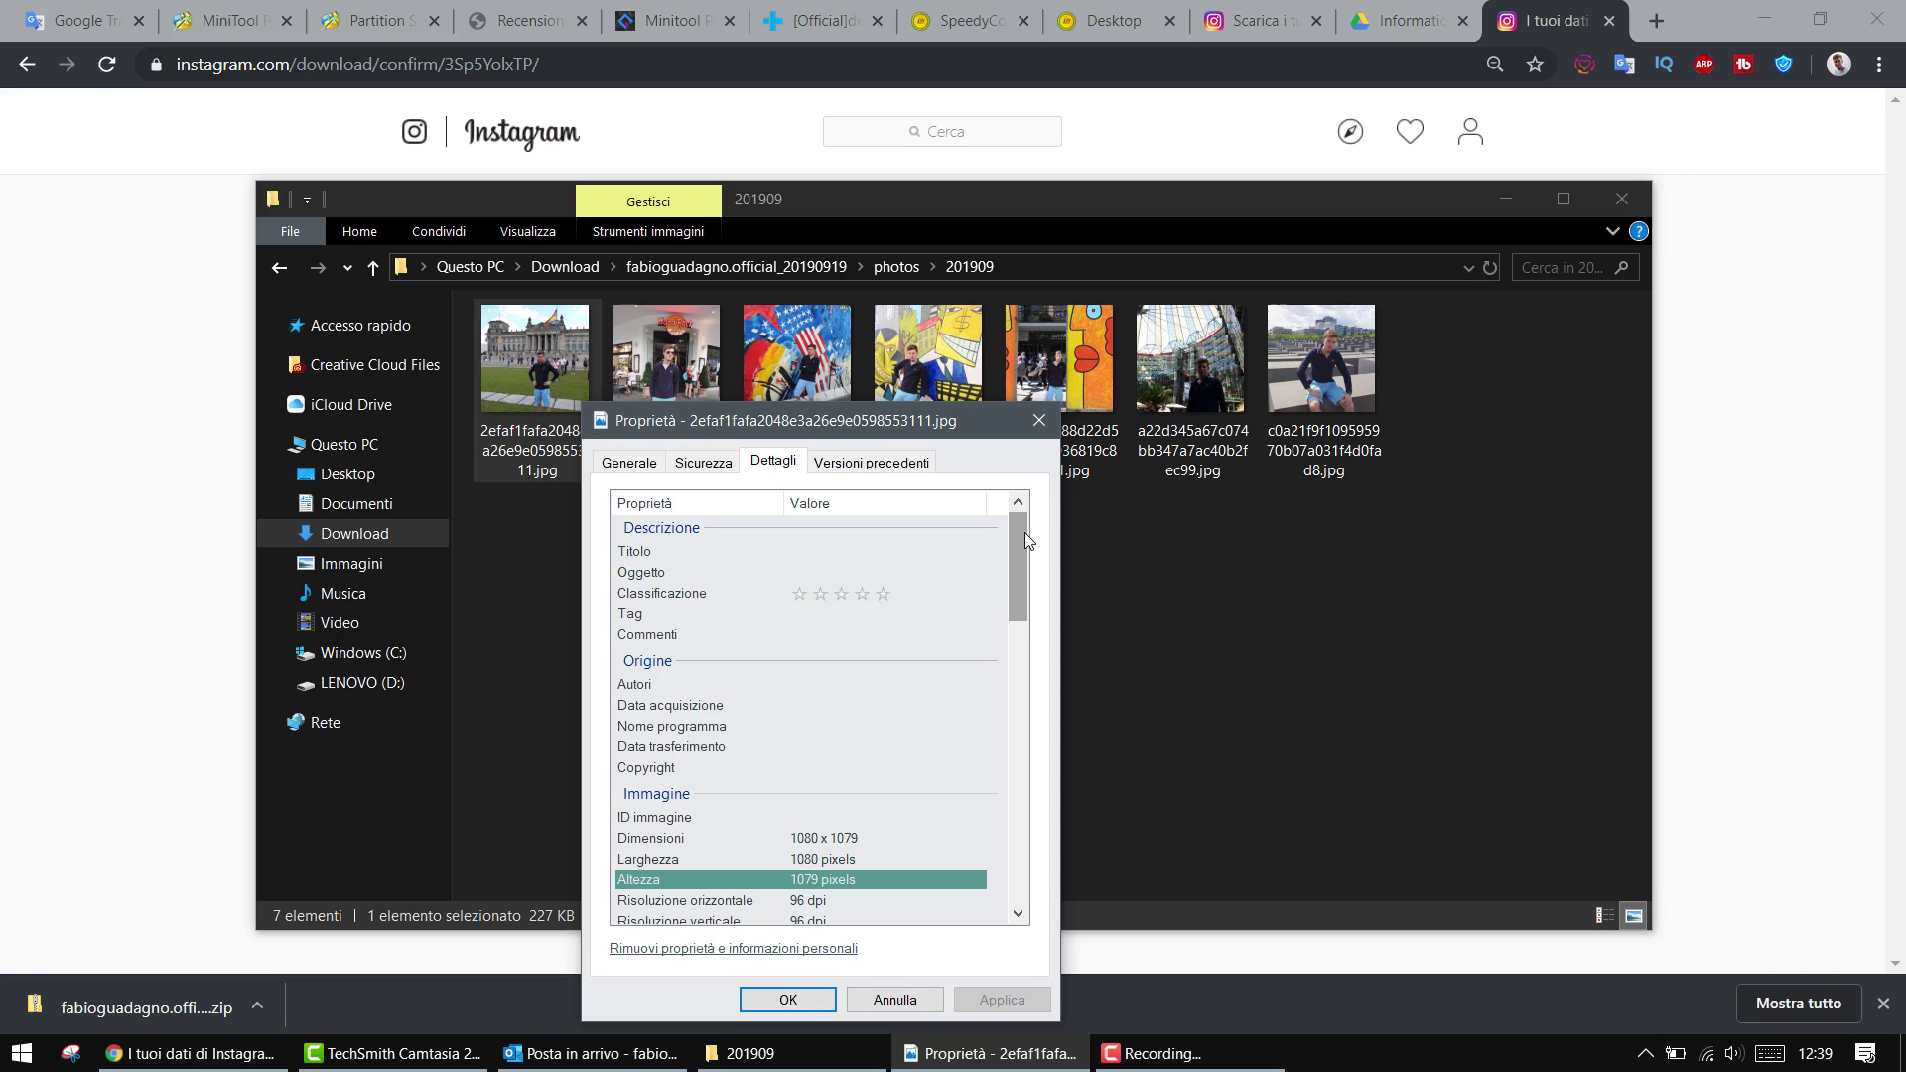
left_click_drag(1025, 534, 1028, 581)
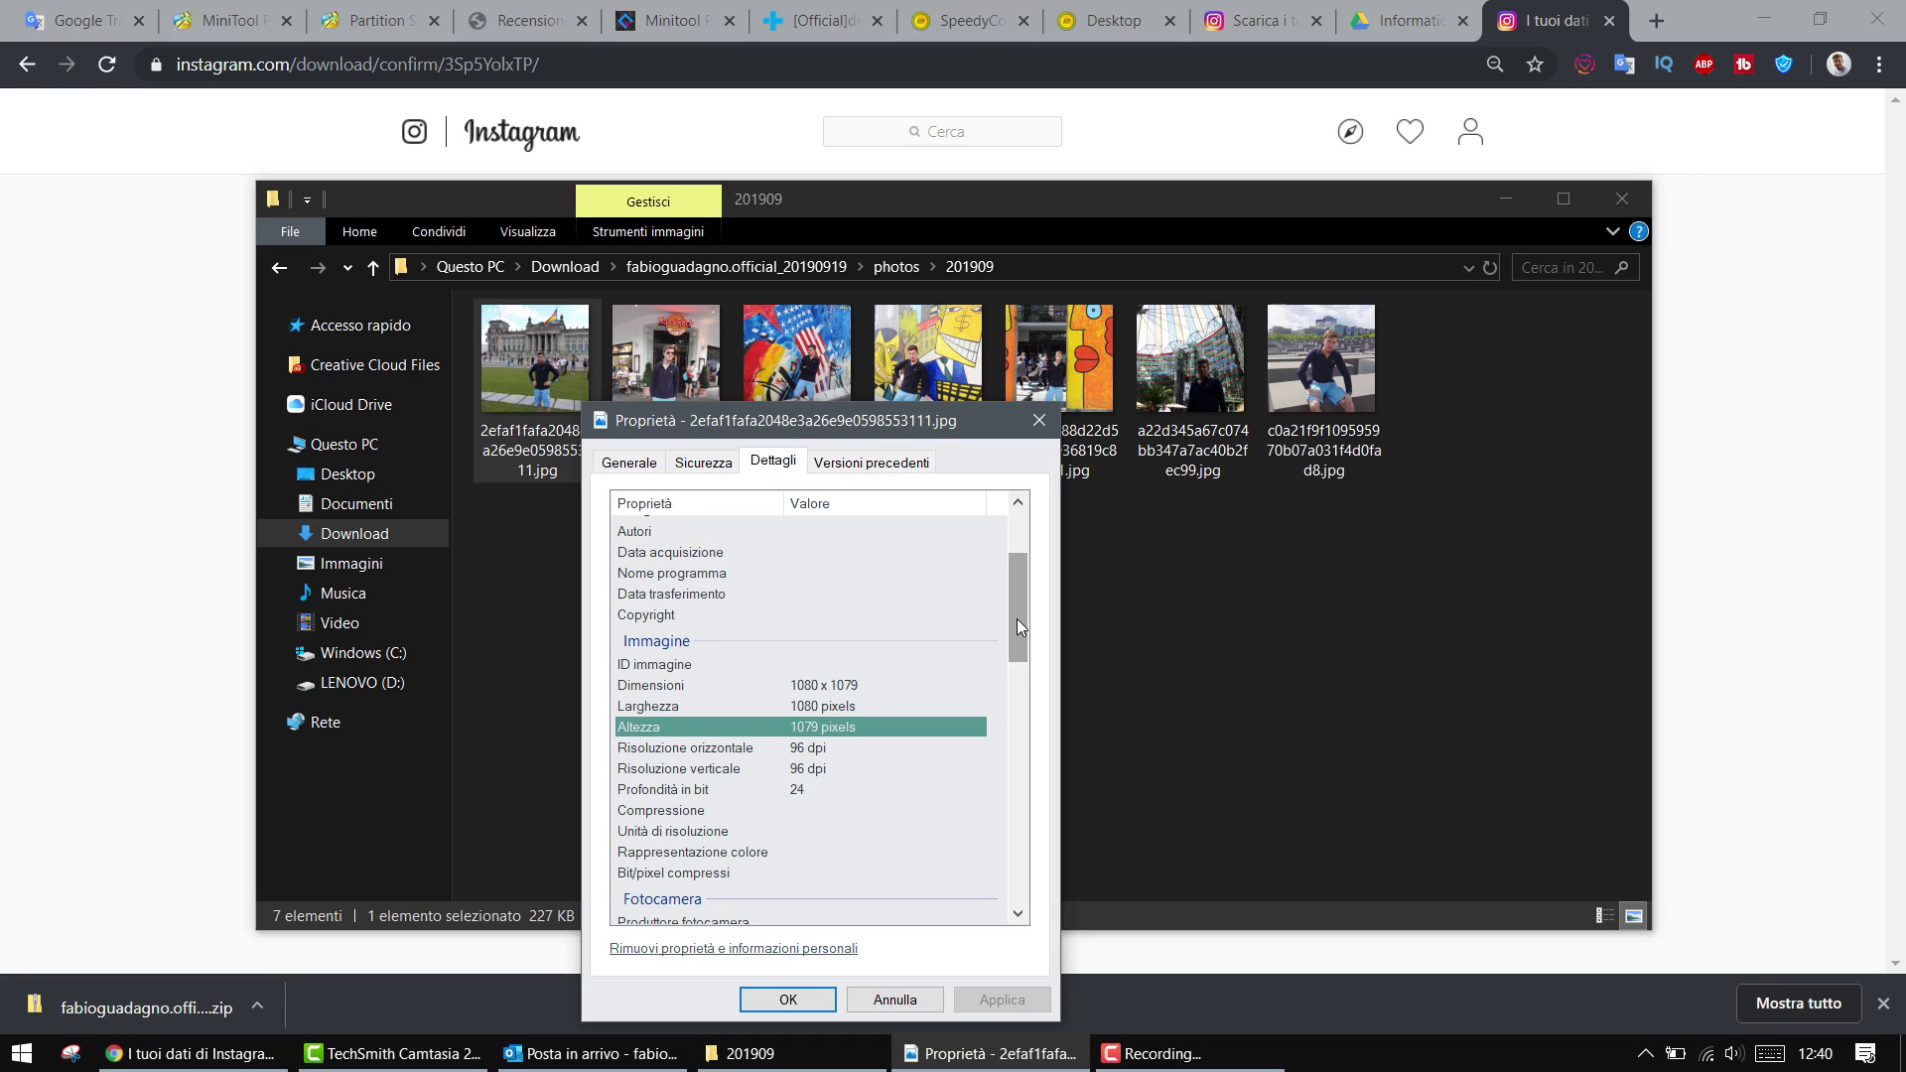
left_click_drag(1017, 619, 1017, 627)
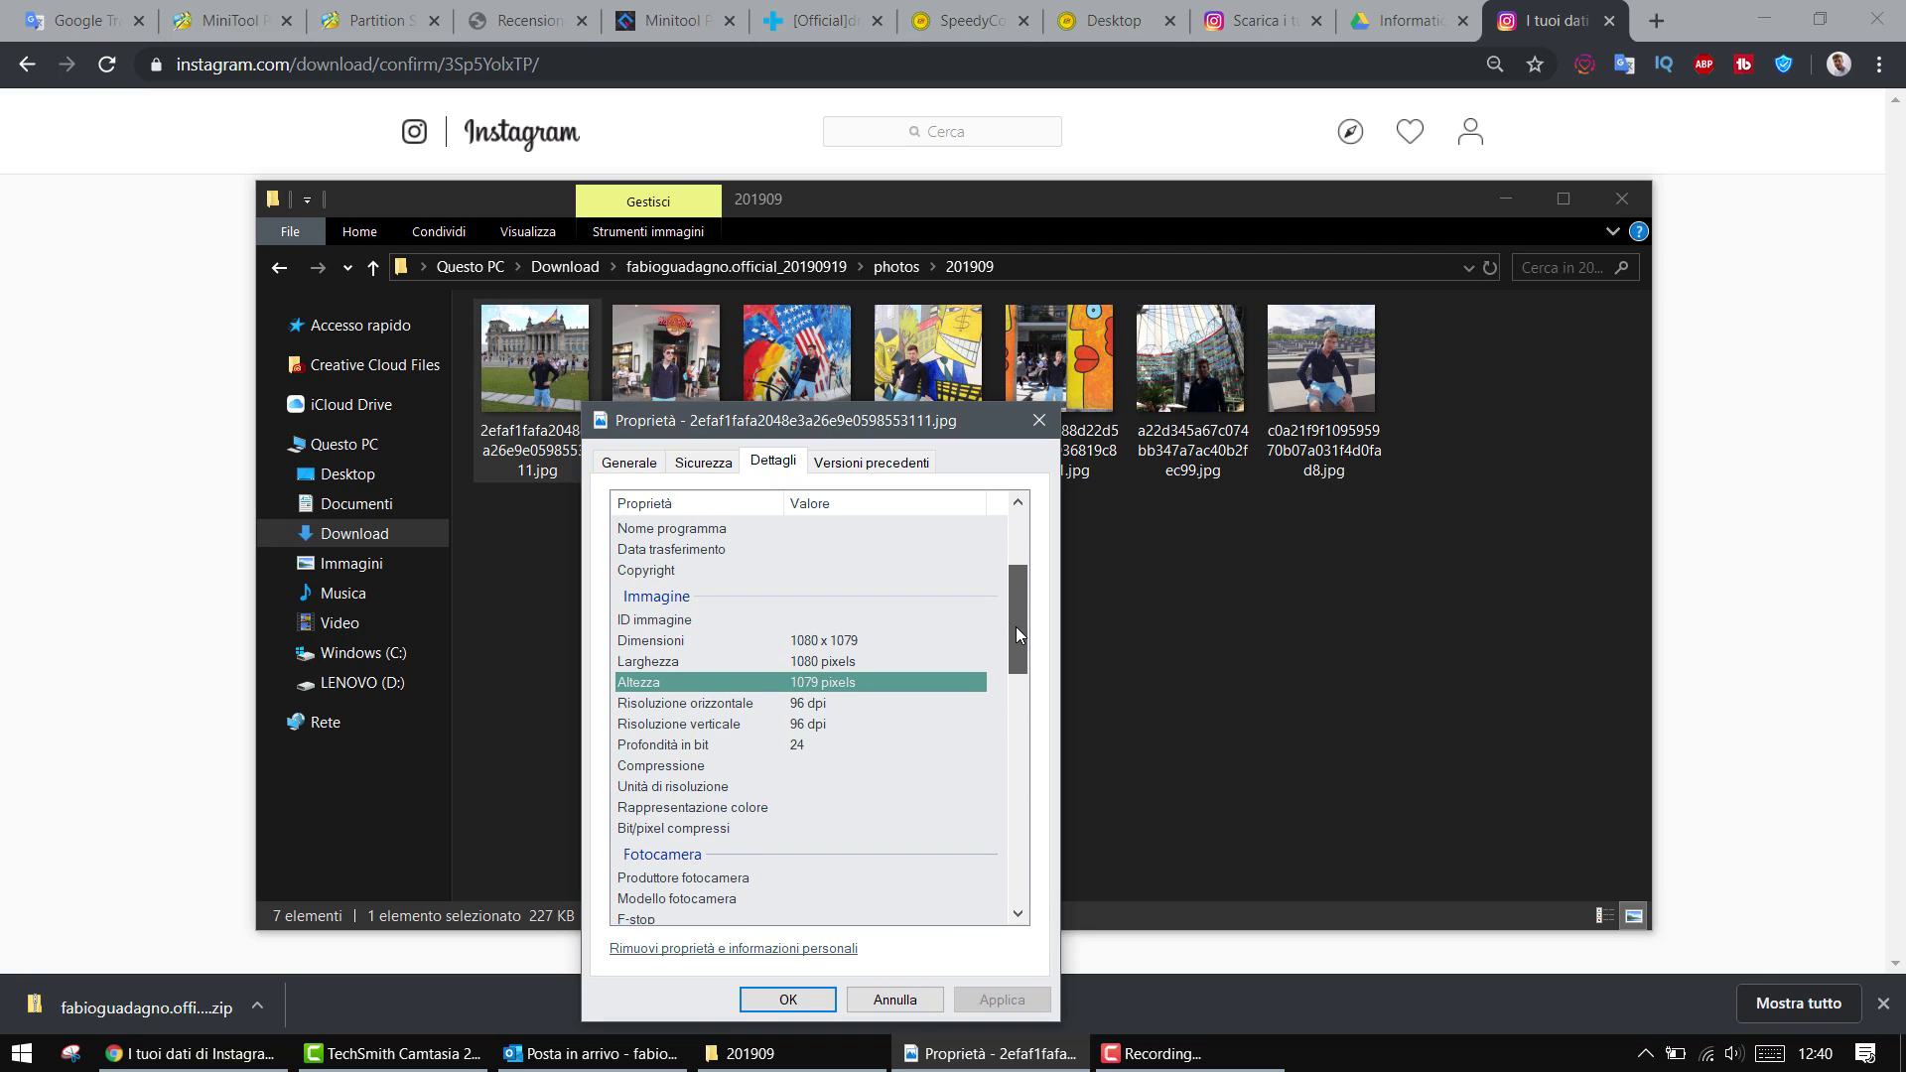
left_click_drag(1016, 627, 1015, 630)
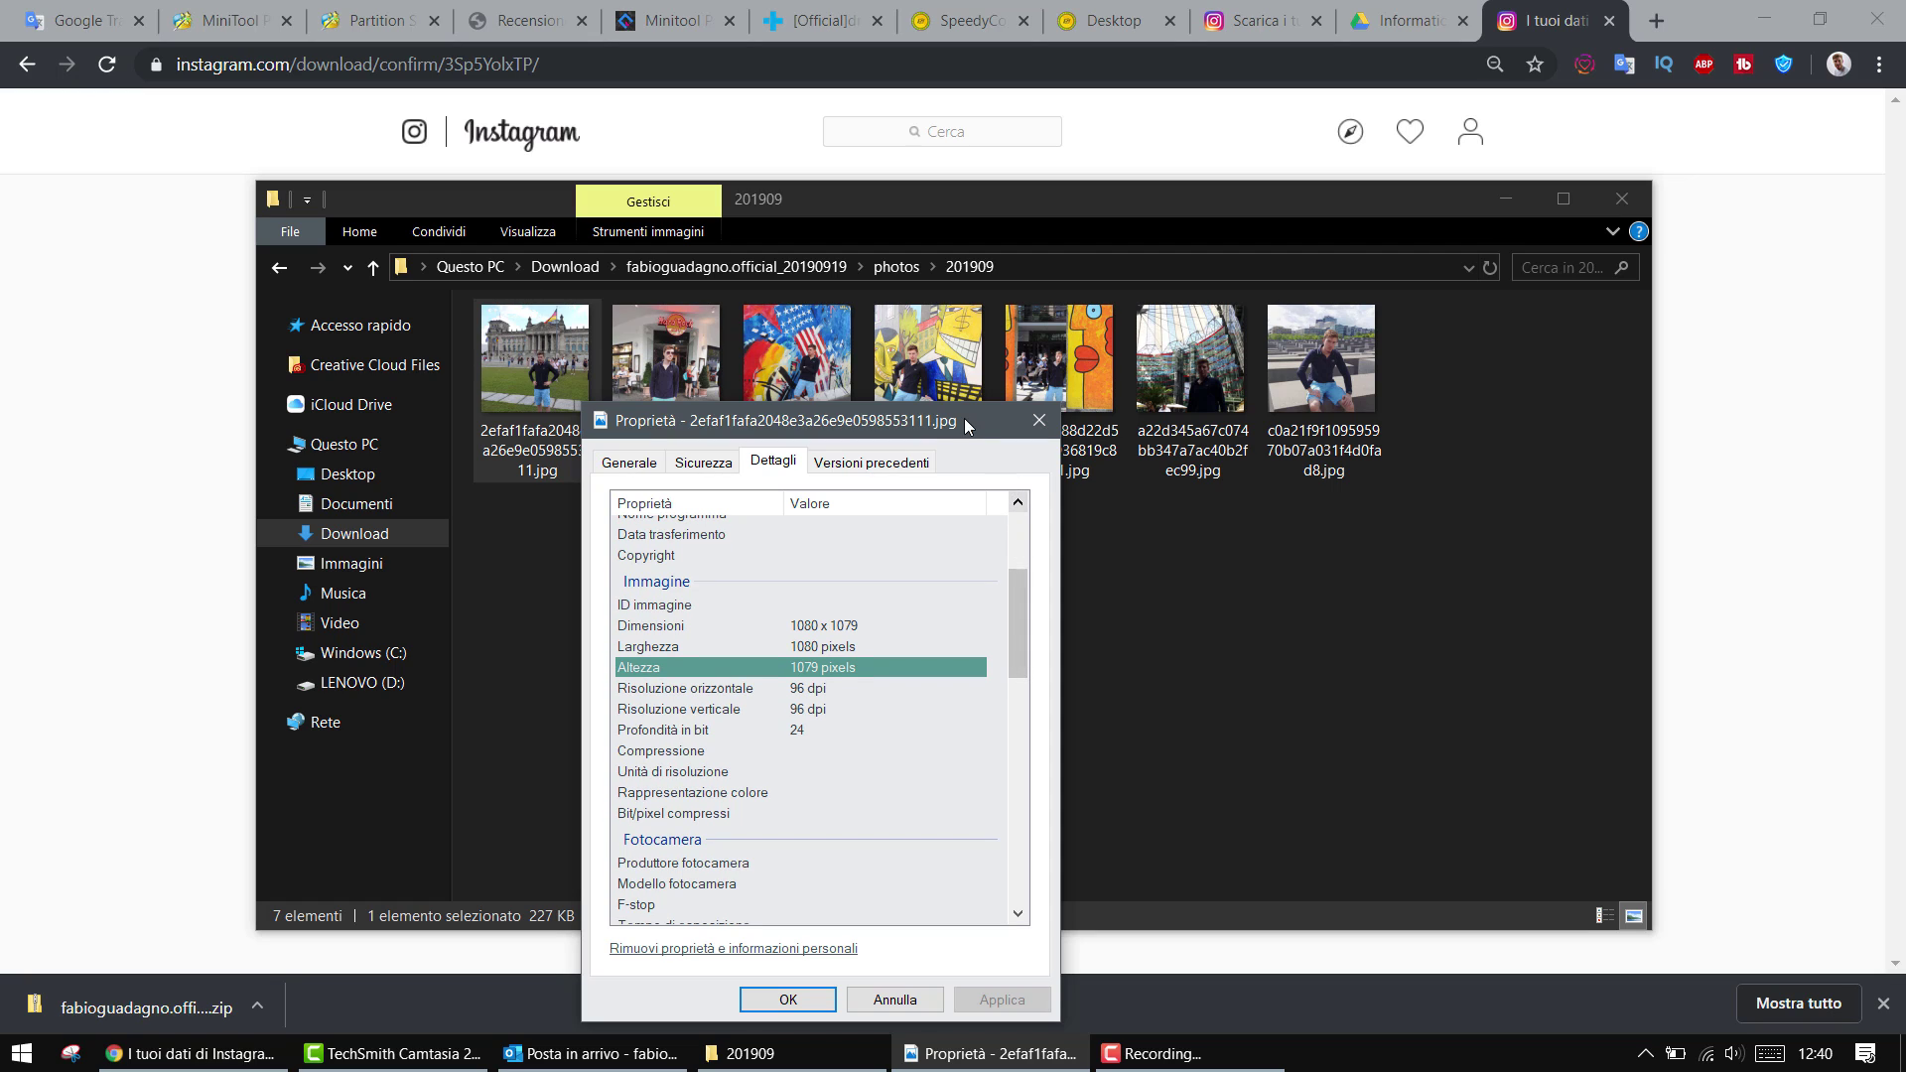
Step: Show the detailed properties of the second photo and place both photos' properties windows side by side for comparison
left_click_drag(968, 425, 1805, 374)
right_click(690, 421)
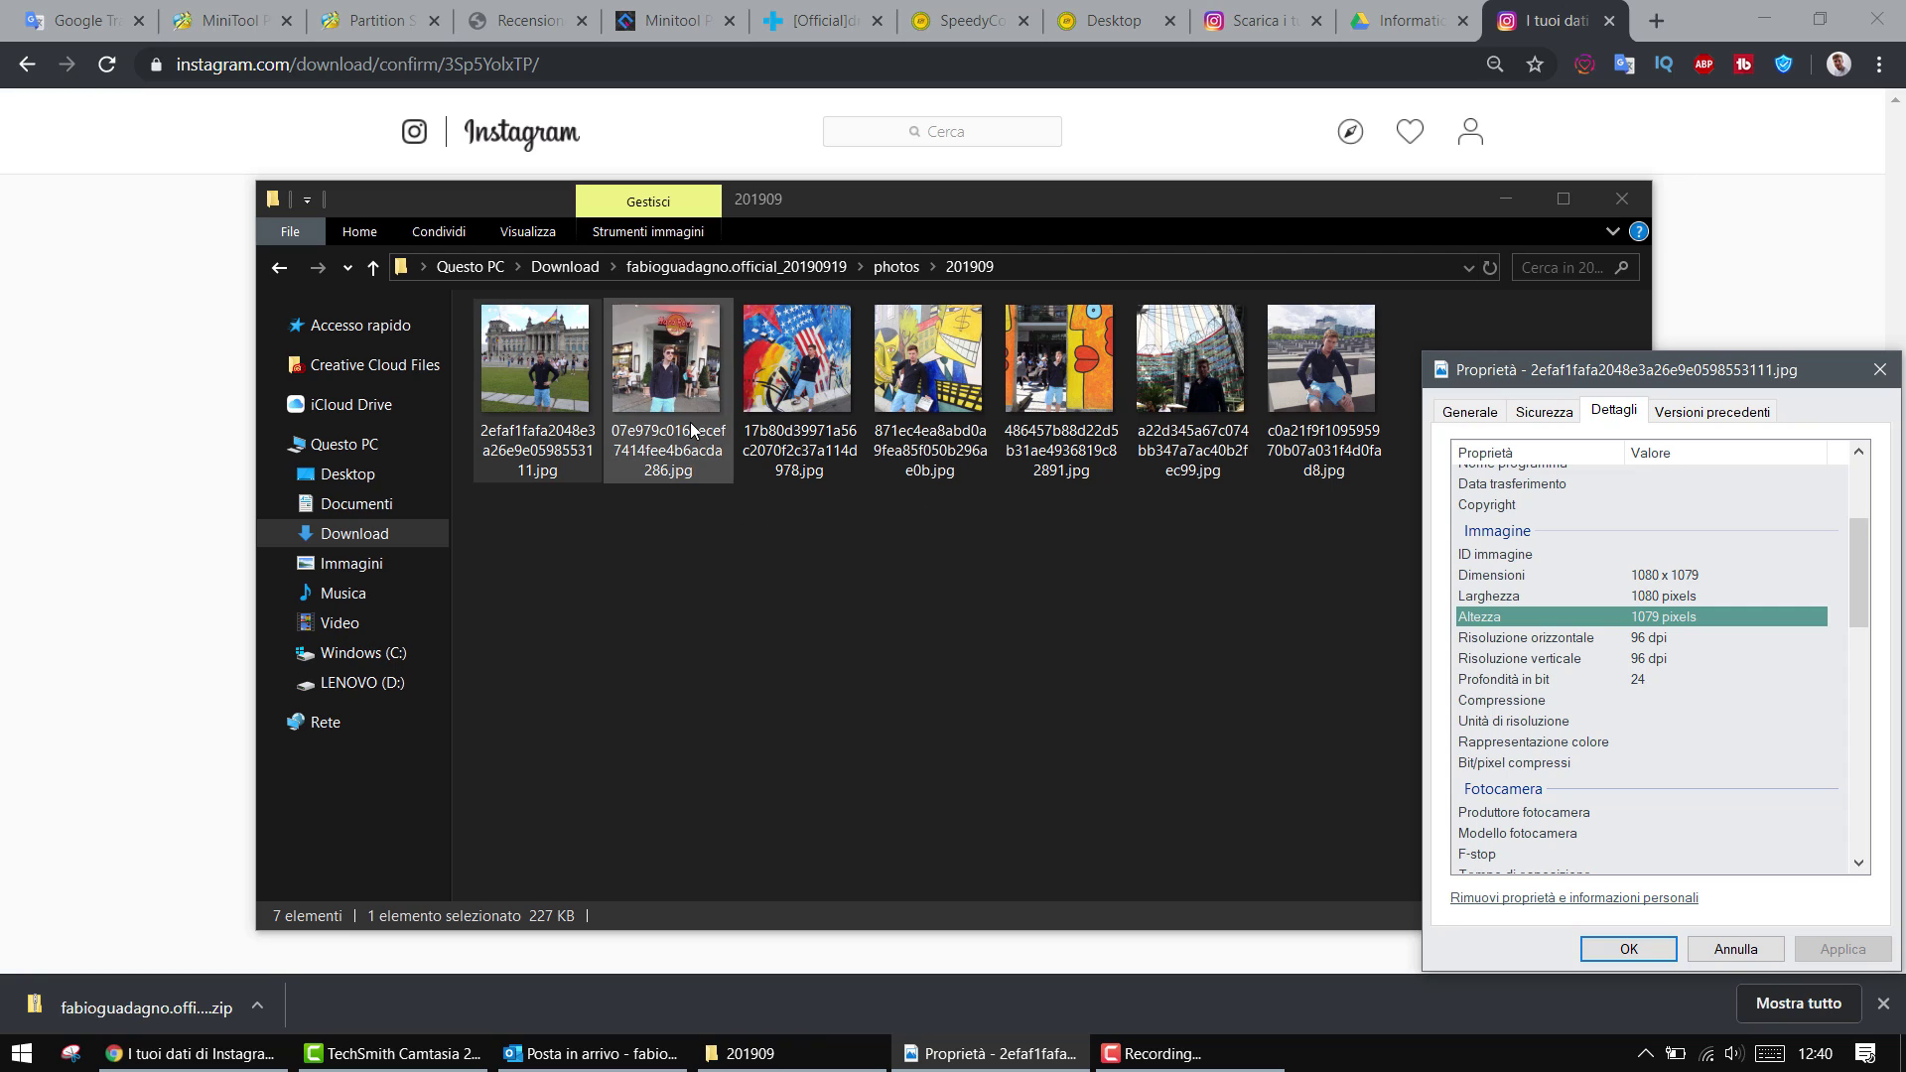
left_click(829, 1014)
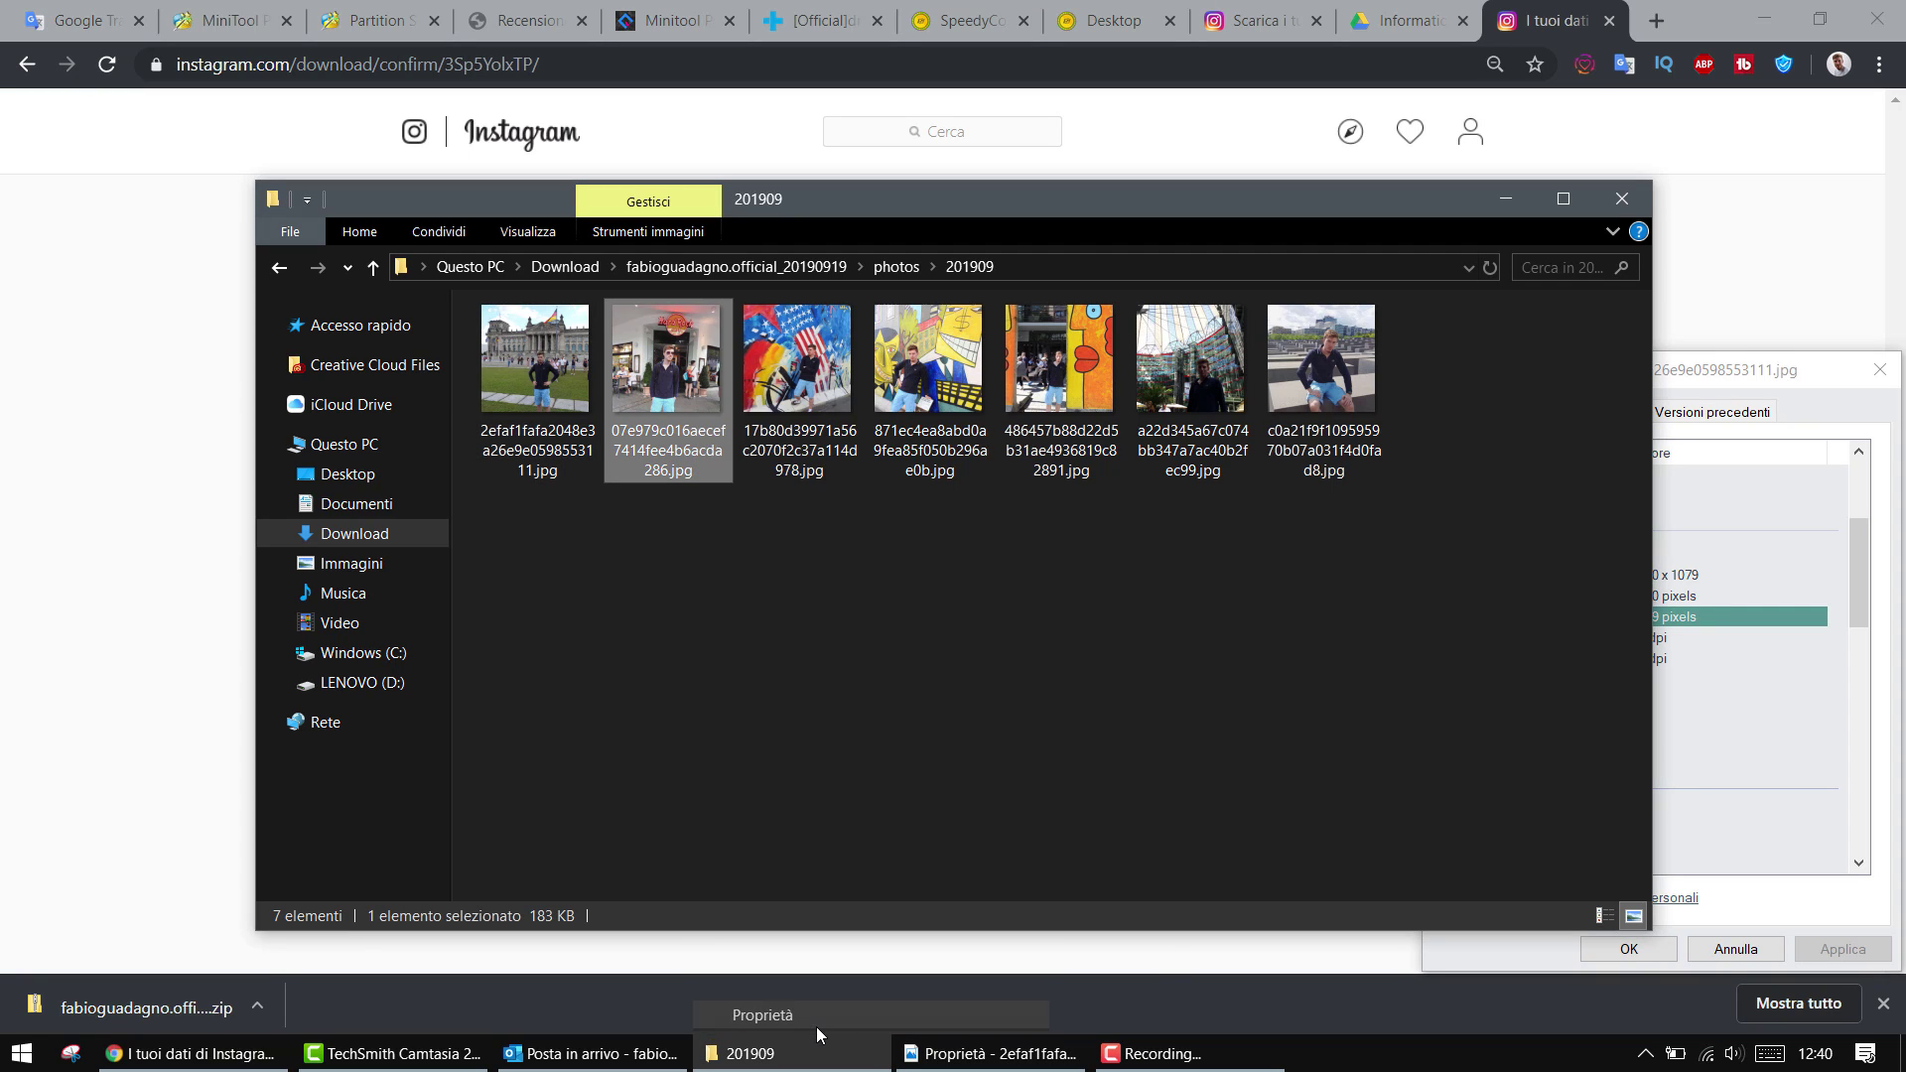
left_click(891, 458)
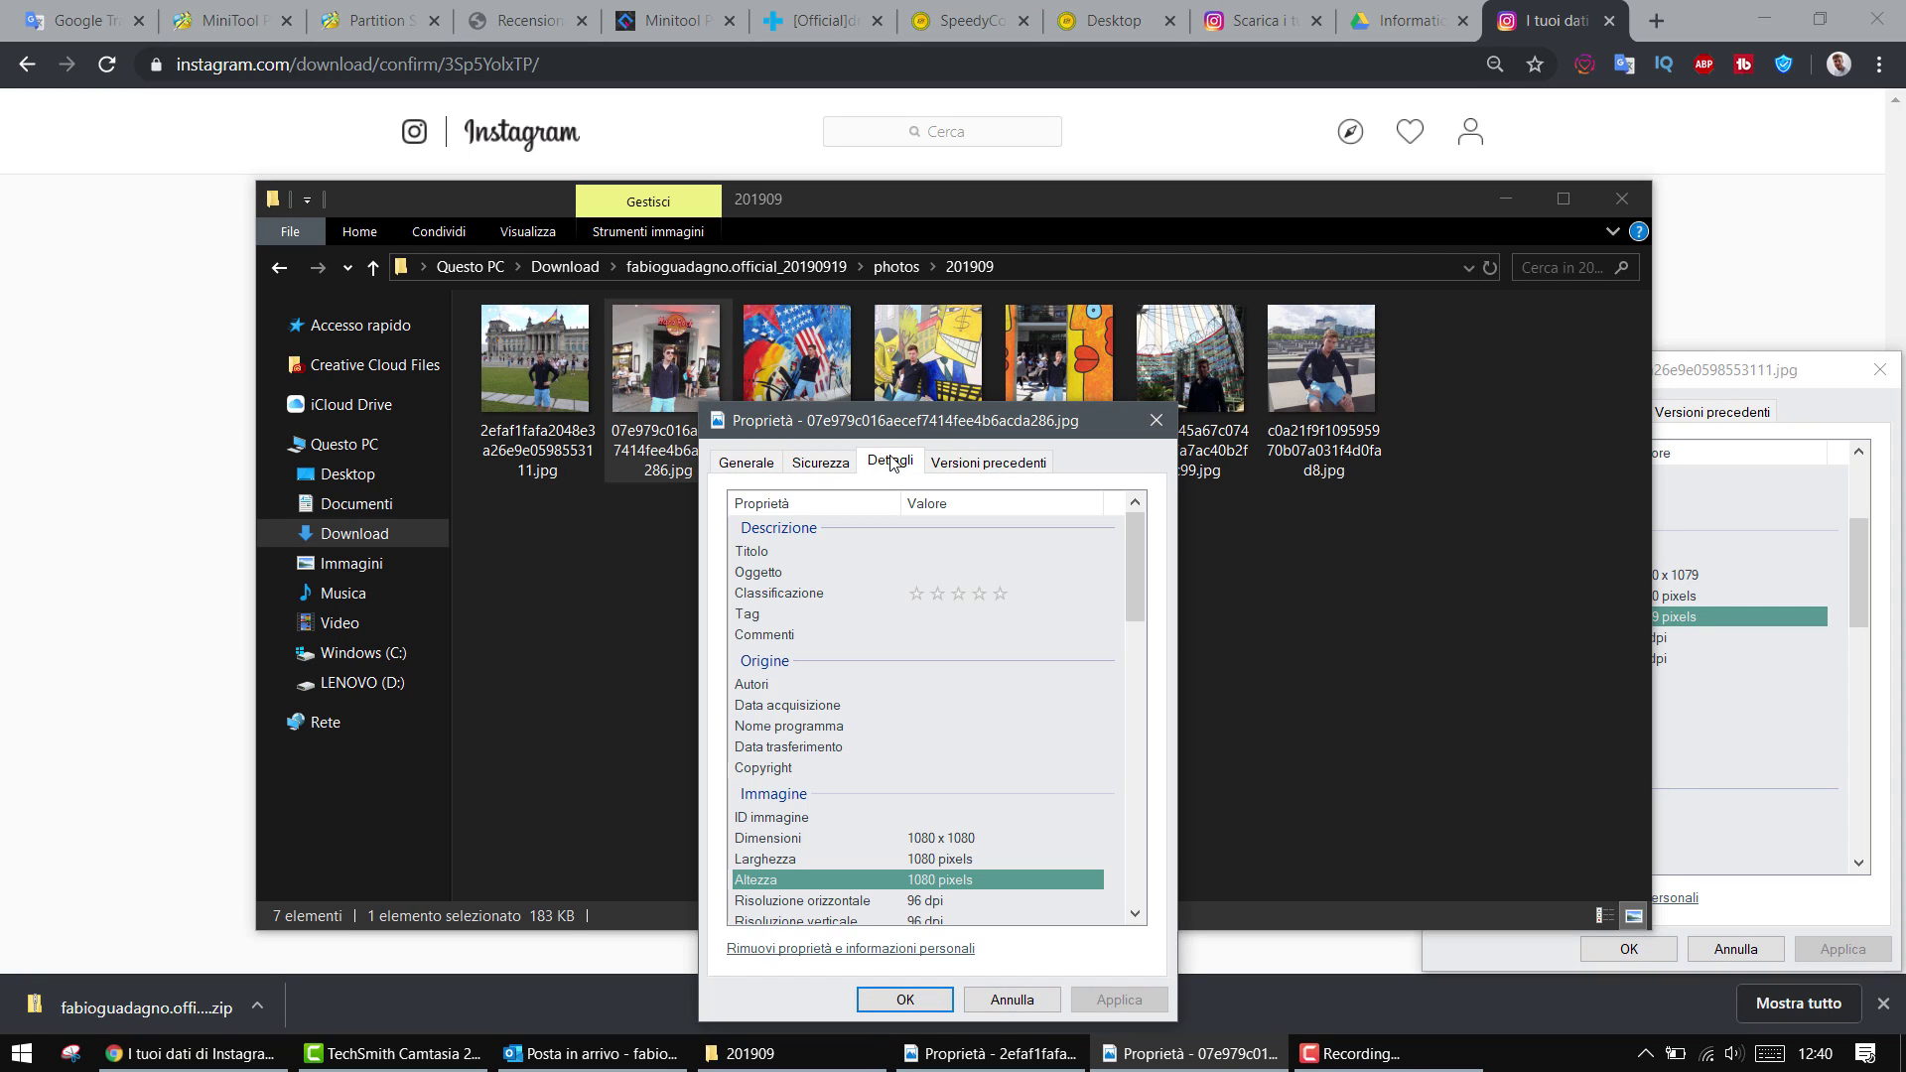
left_click_drag(969, 432, 796, 340)
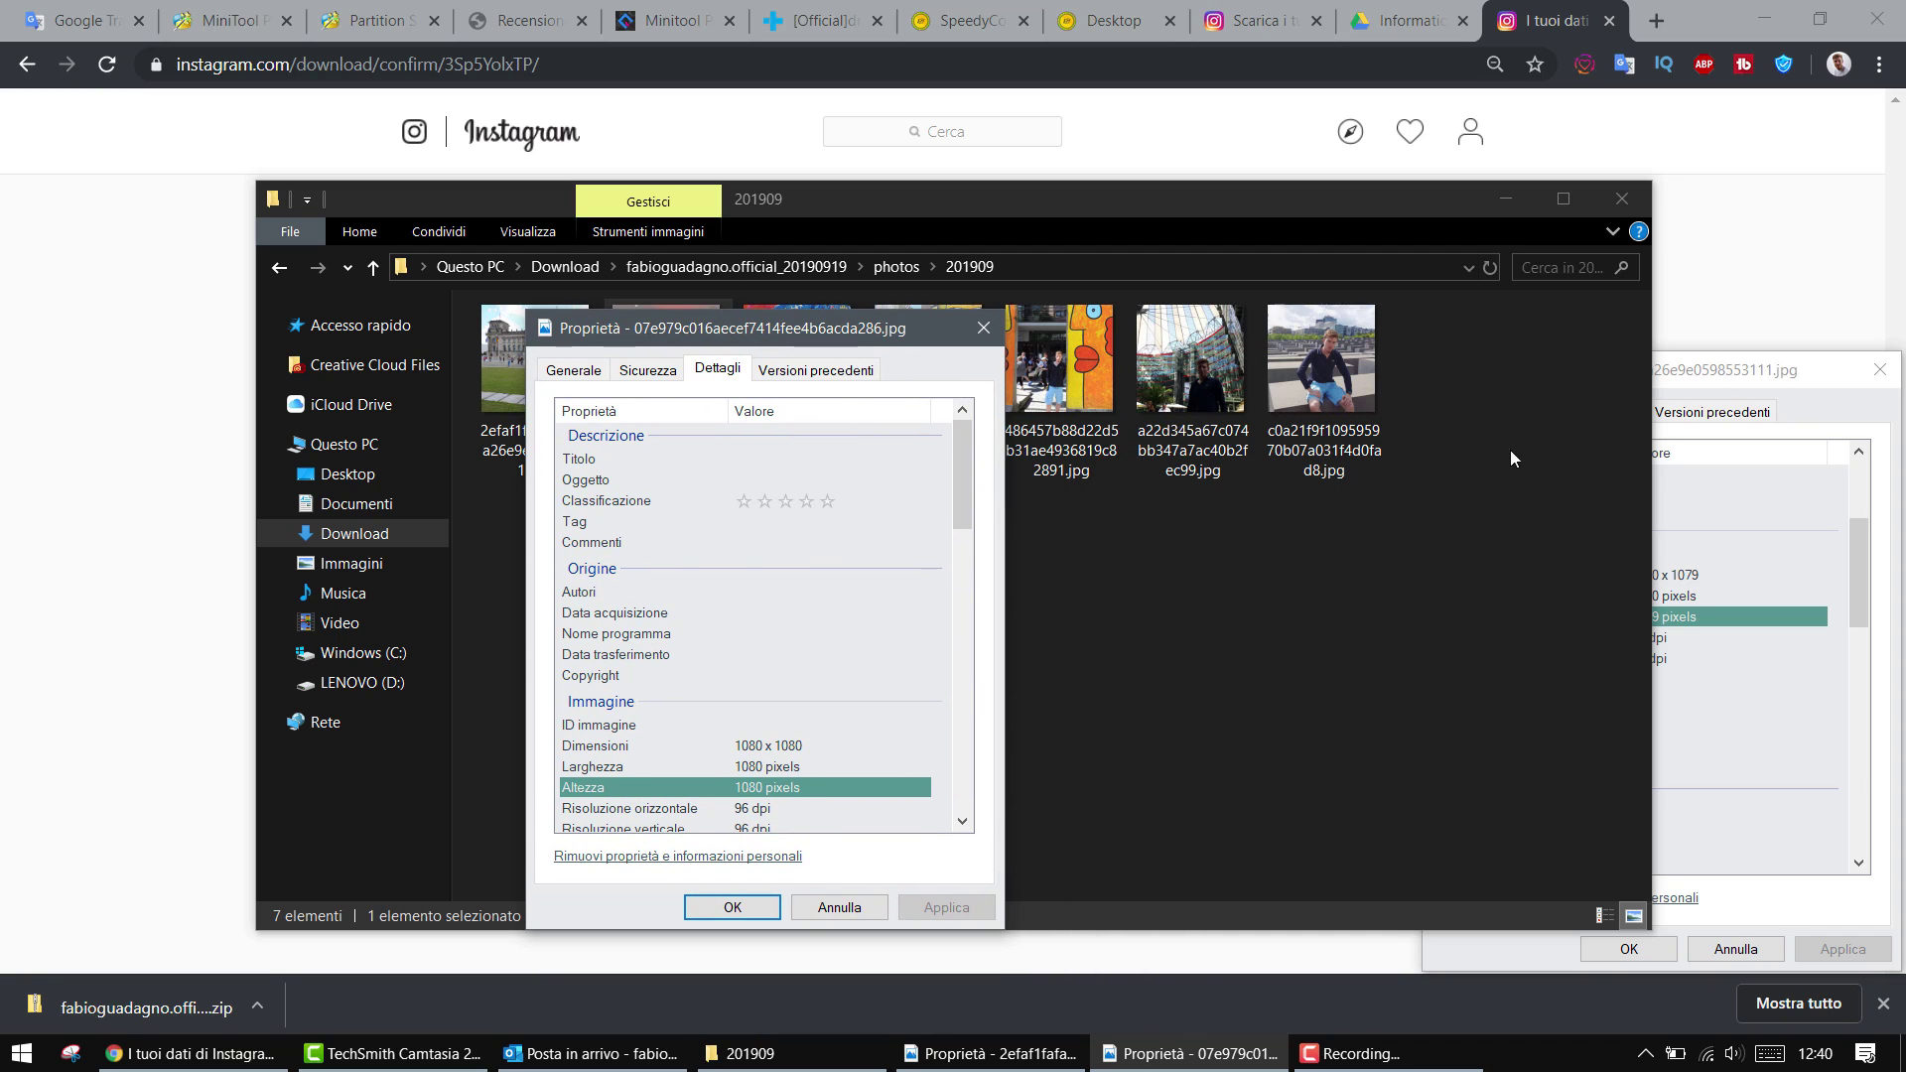
left_click_drag(1682, 381, 1279, 340)
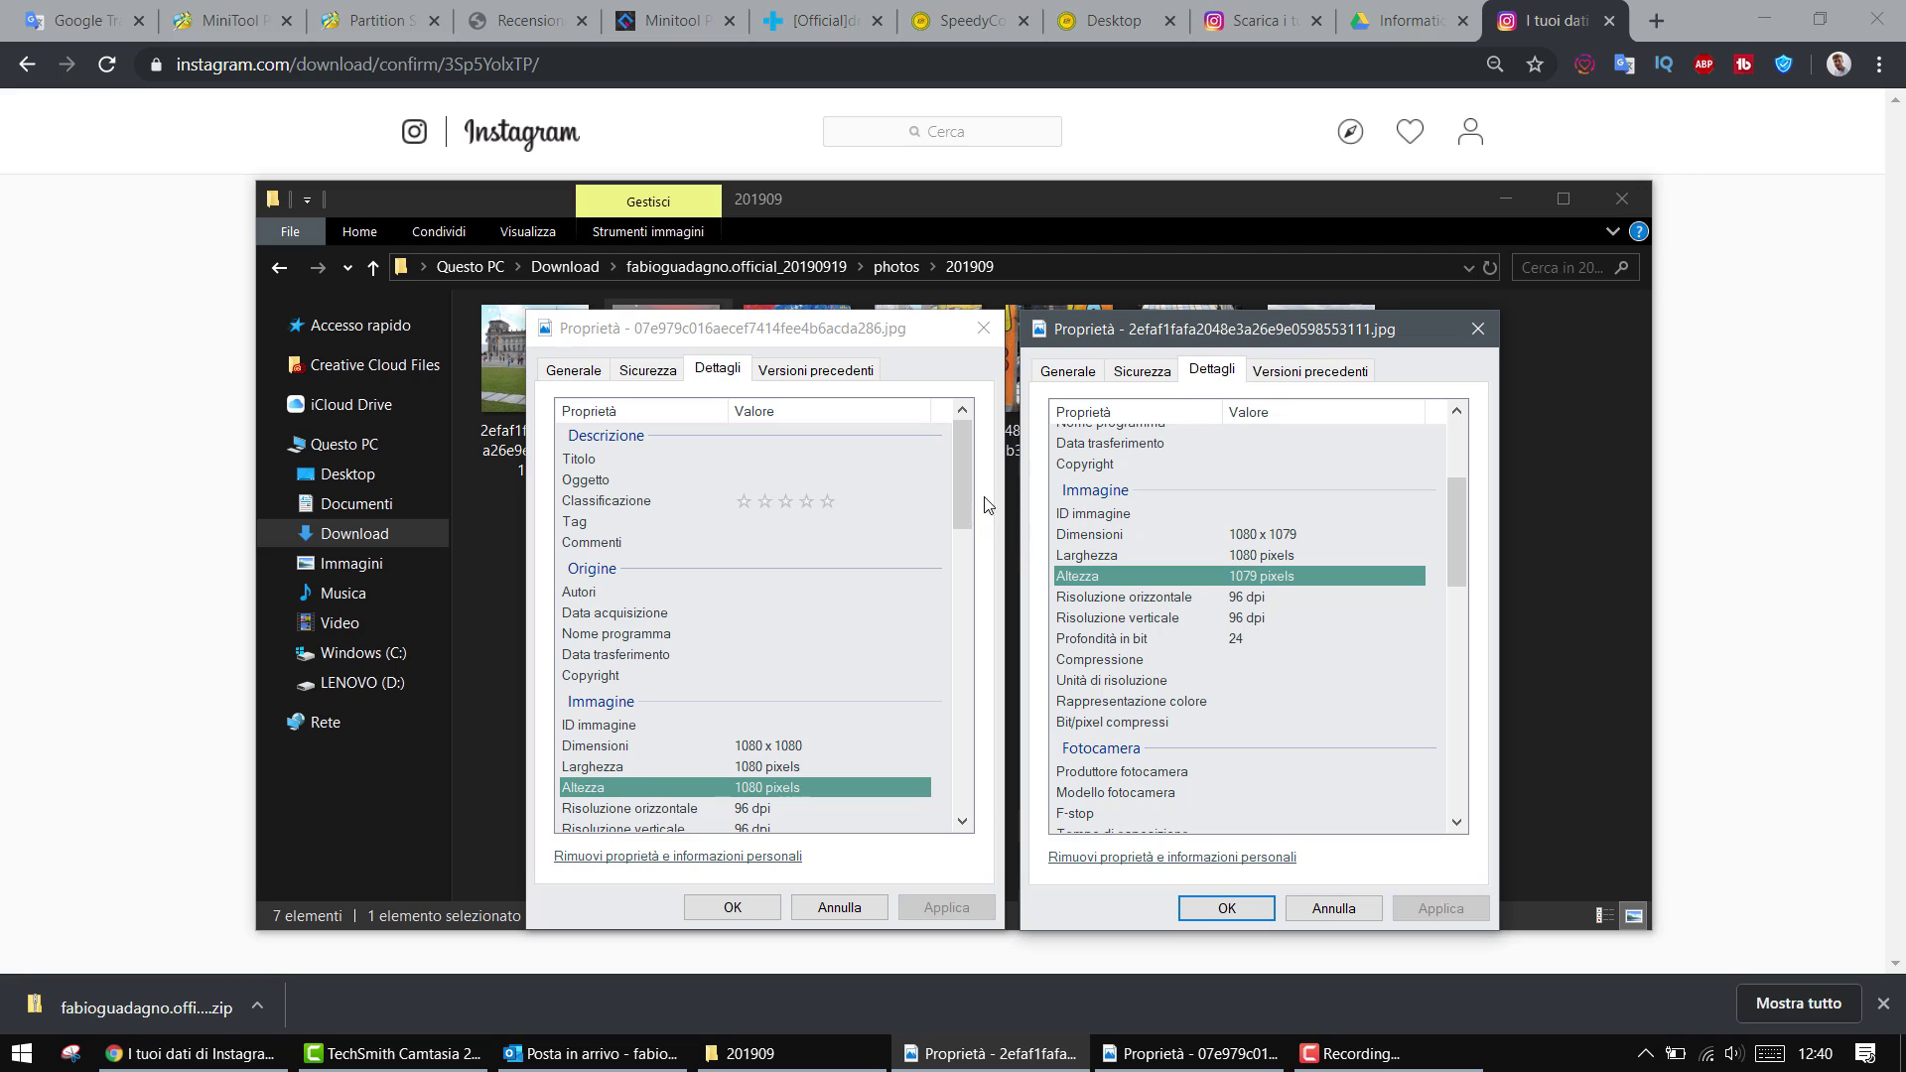
Step: Compare the image details of the two photos and close both properties windows
left_click_drag(967, 455, 967, 504)
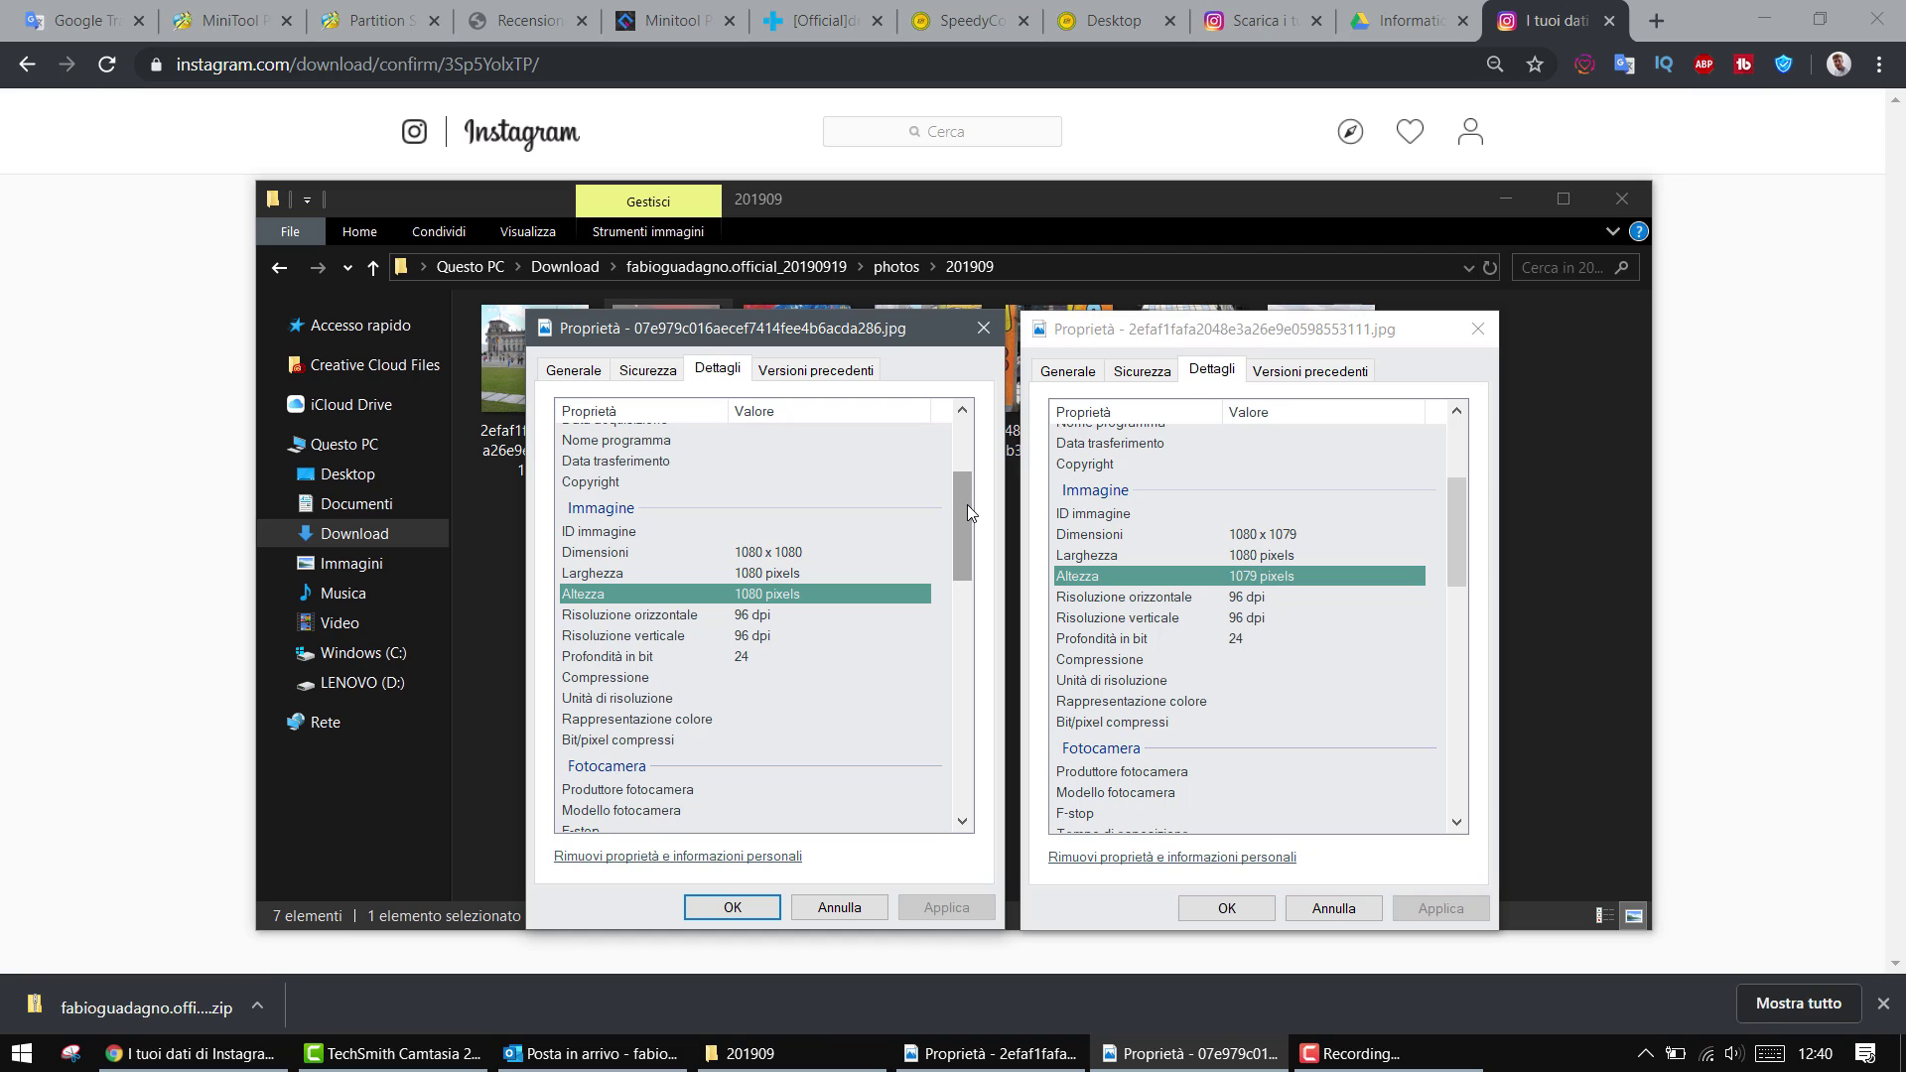
left_click(983, 328)
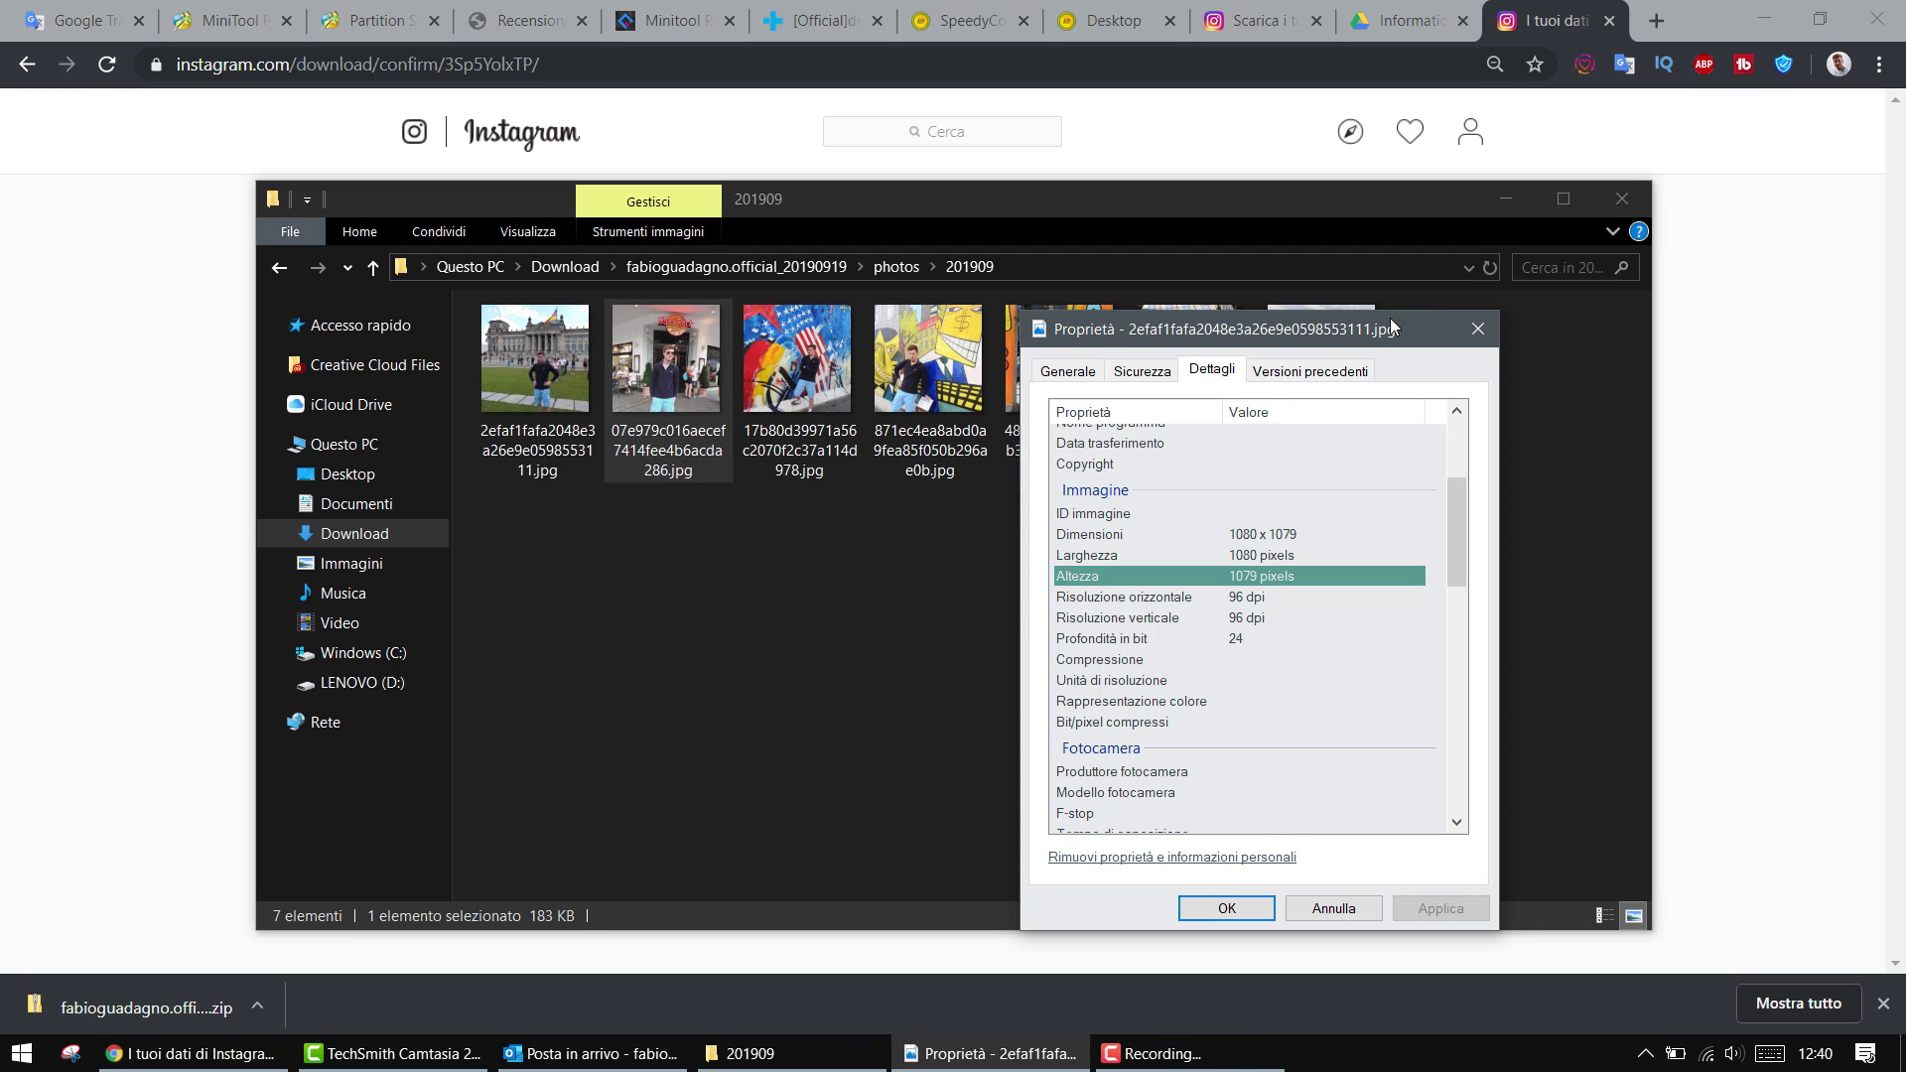
left_click(1477, 330)
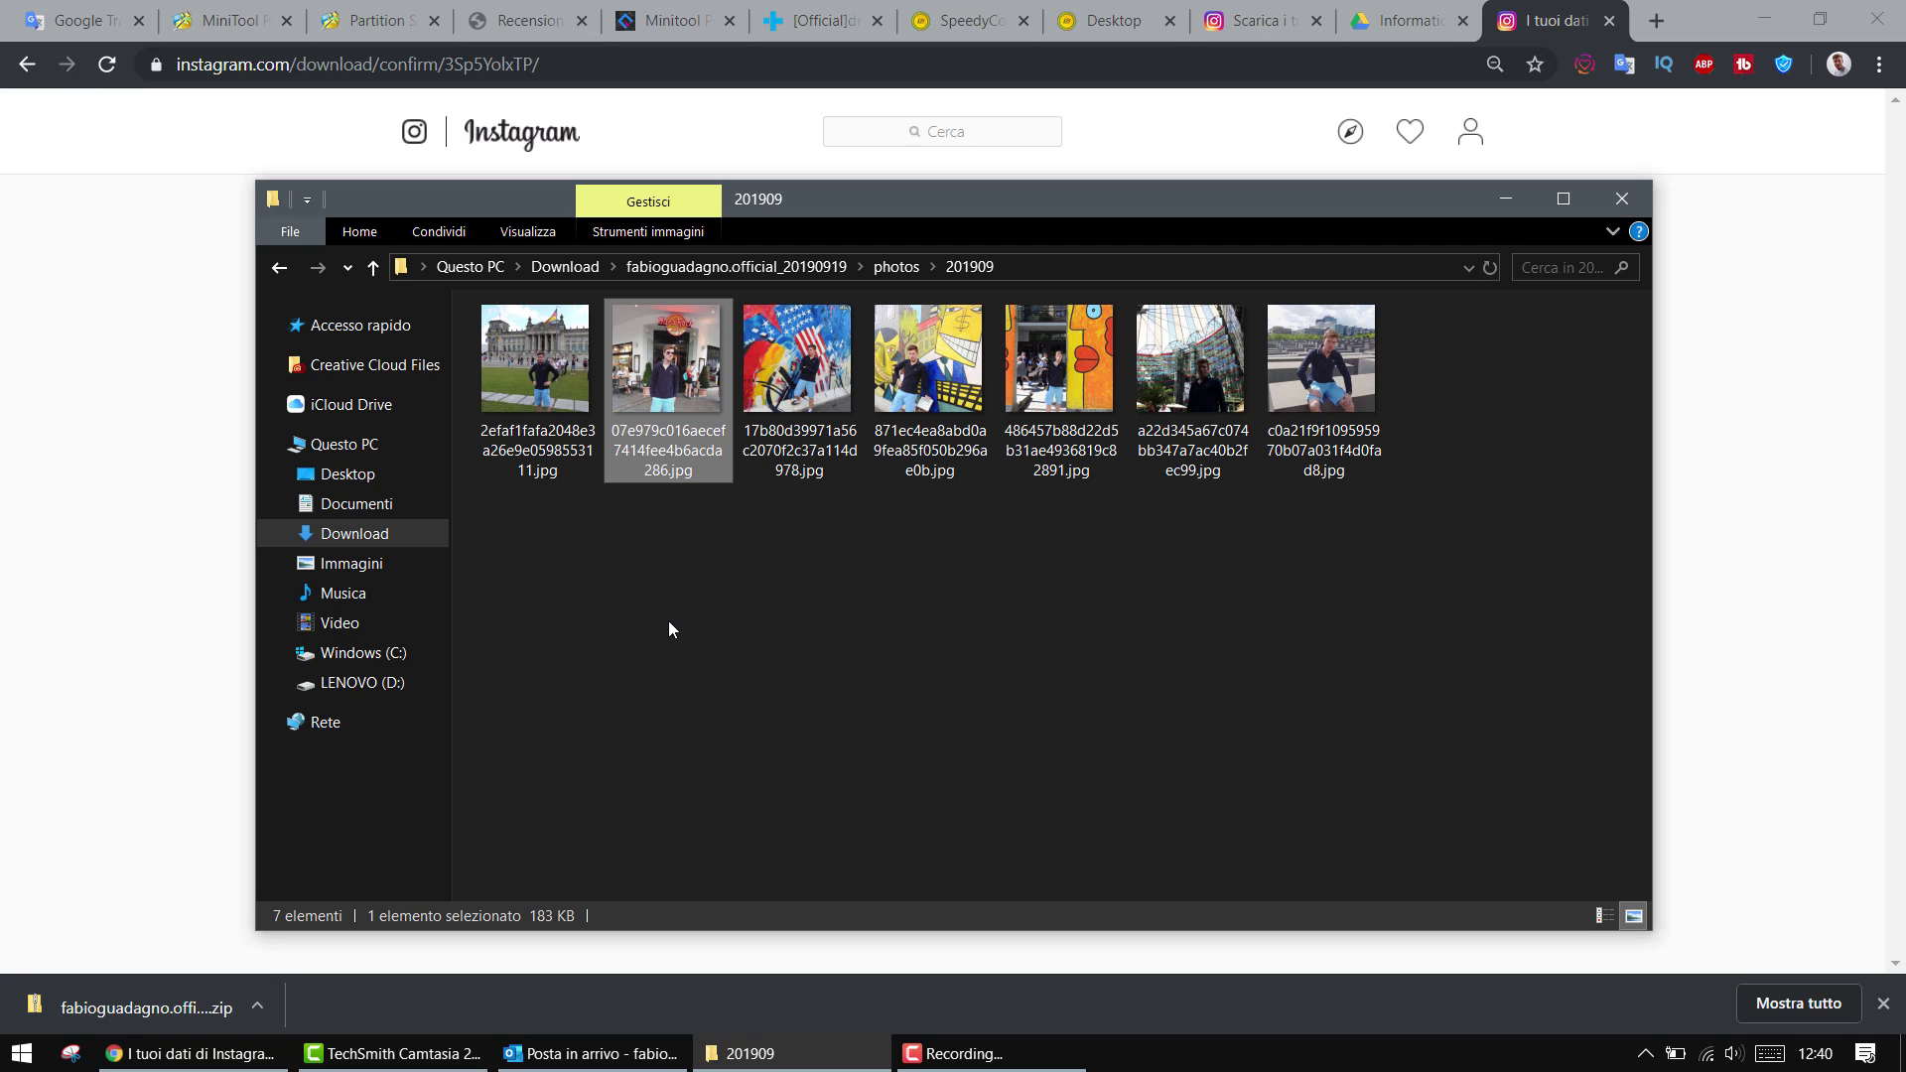
Step: Look through the monthly folders inside photos and return to the main folder of the extracted archive
left_click(277, 269)
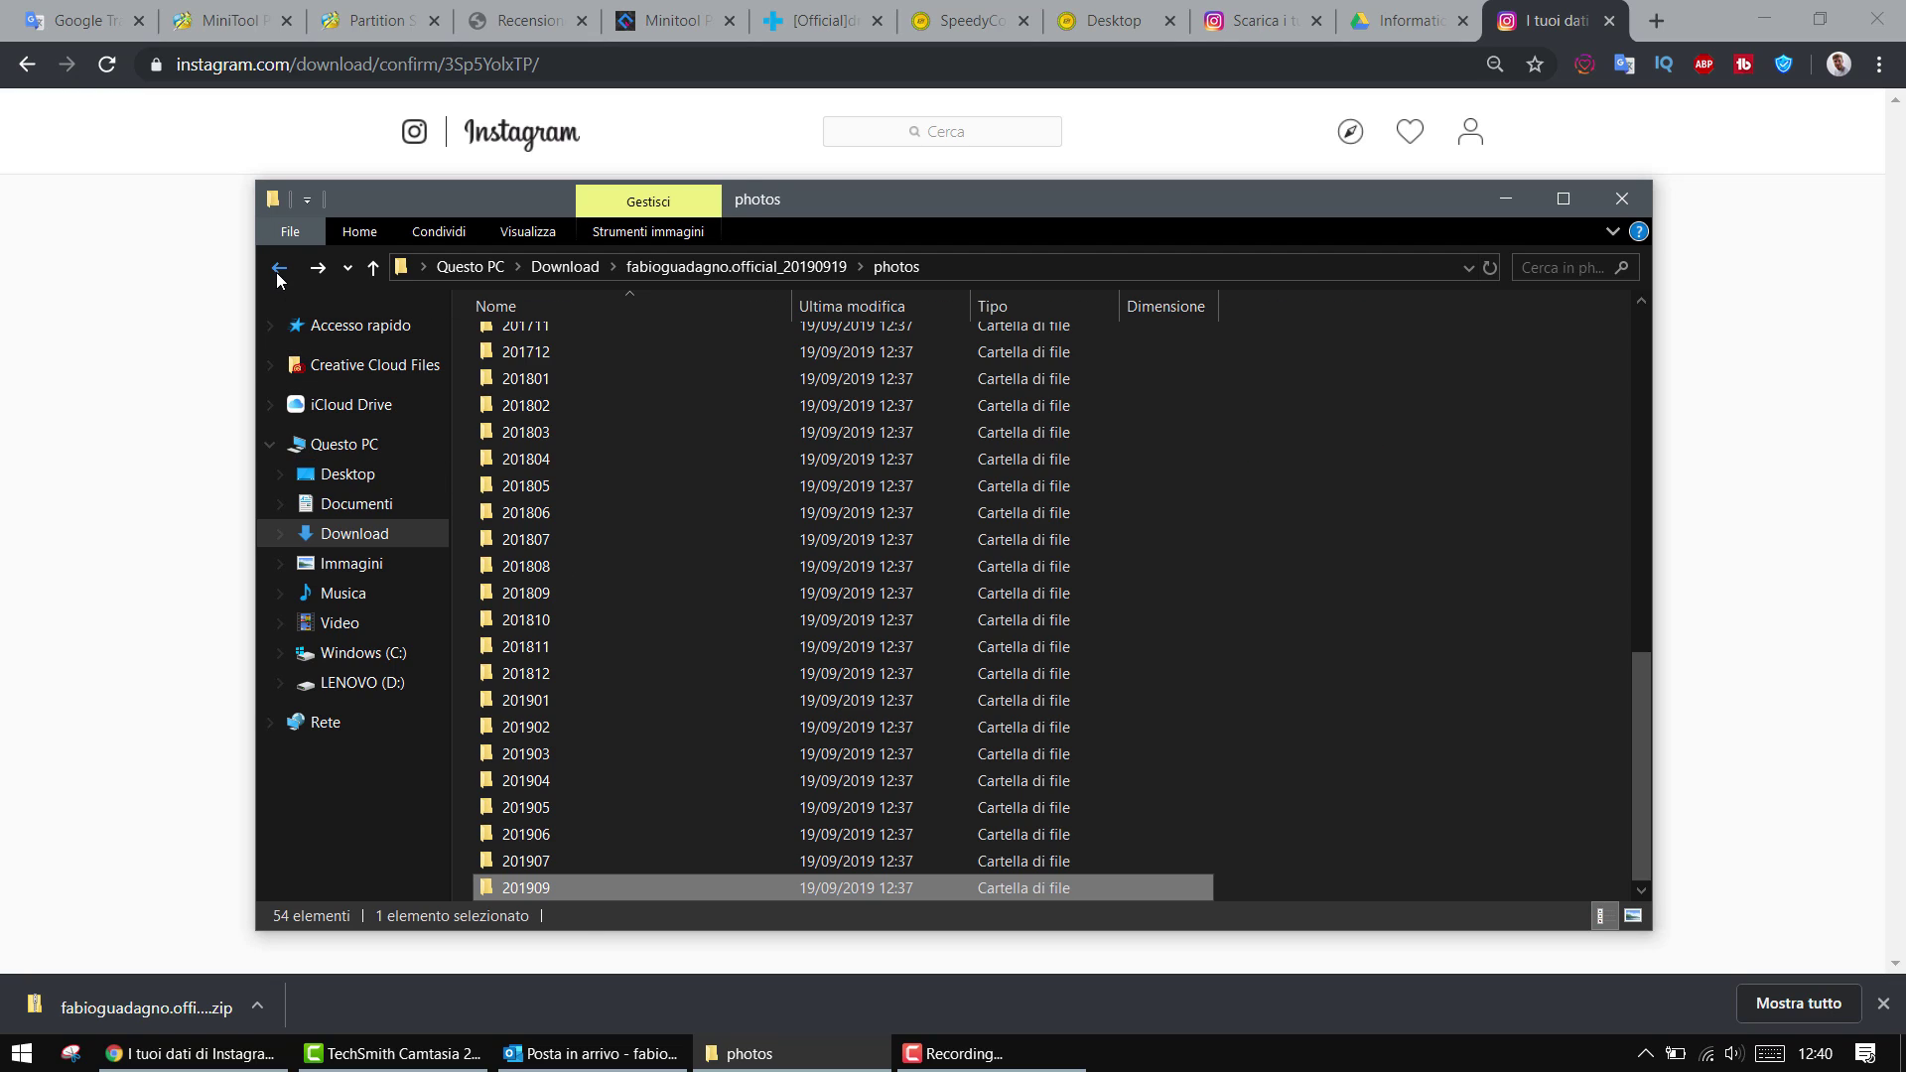
left_click(1313, 667)
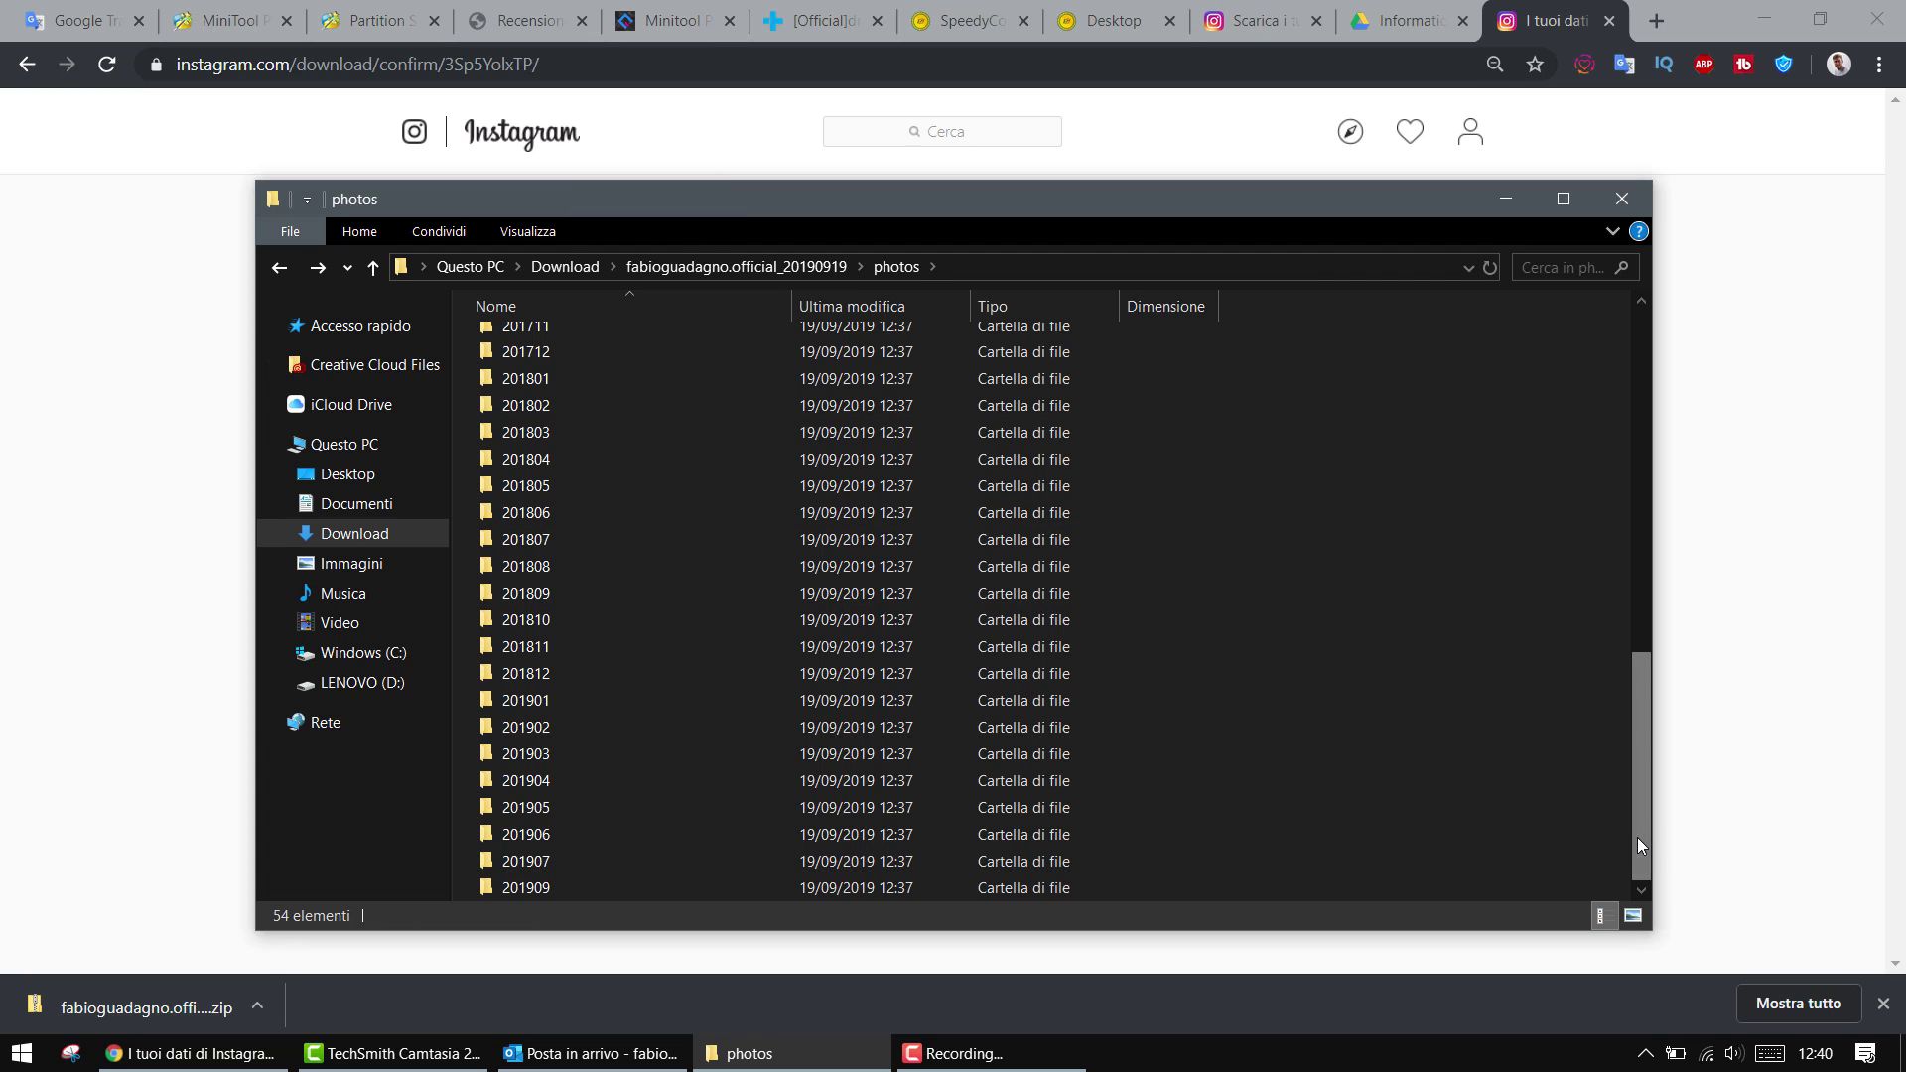
left_click_drag(1636, 837, 1634, 472)
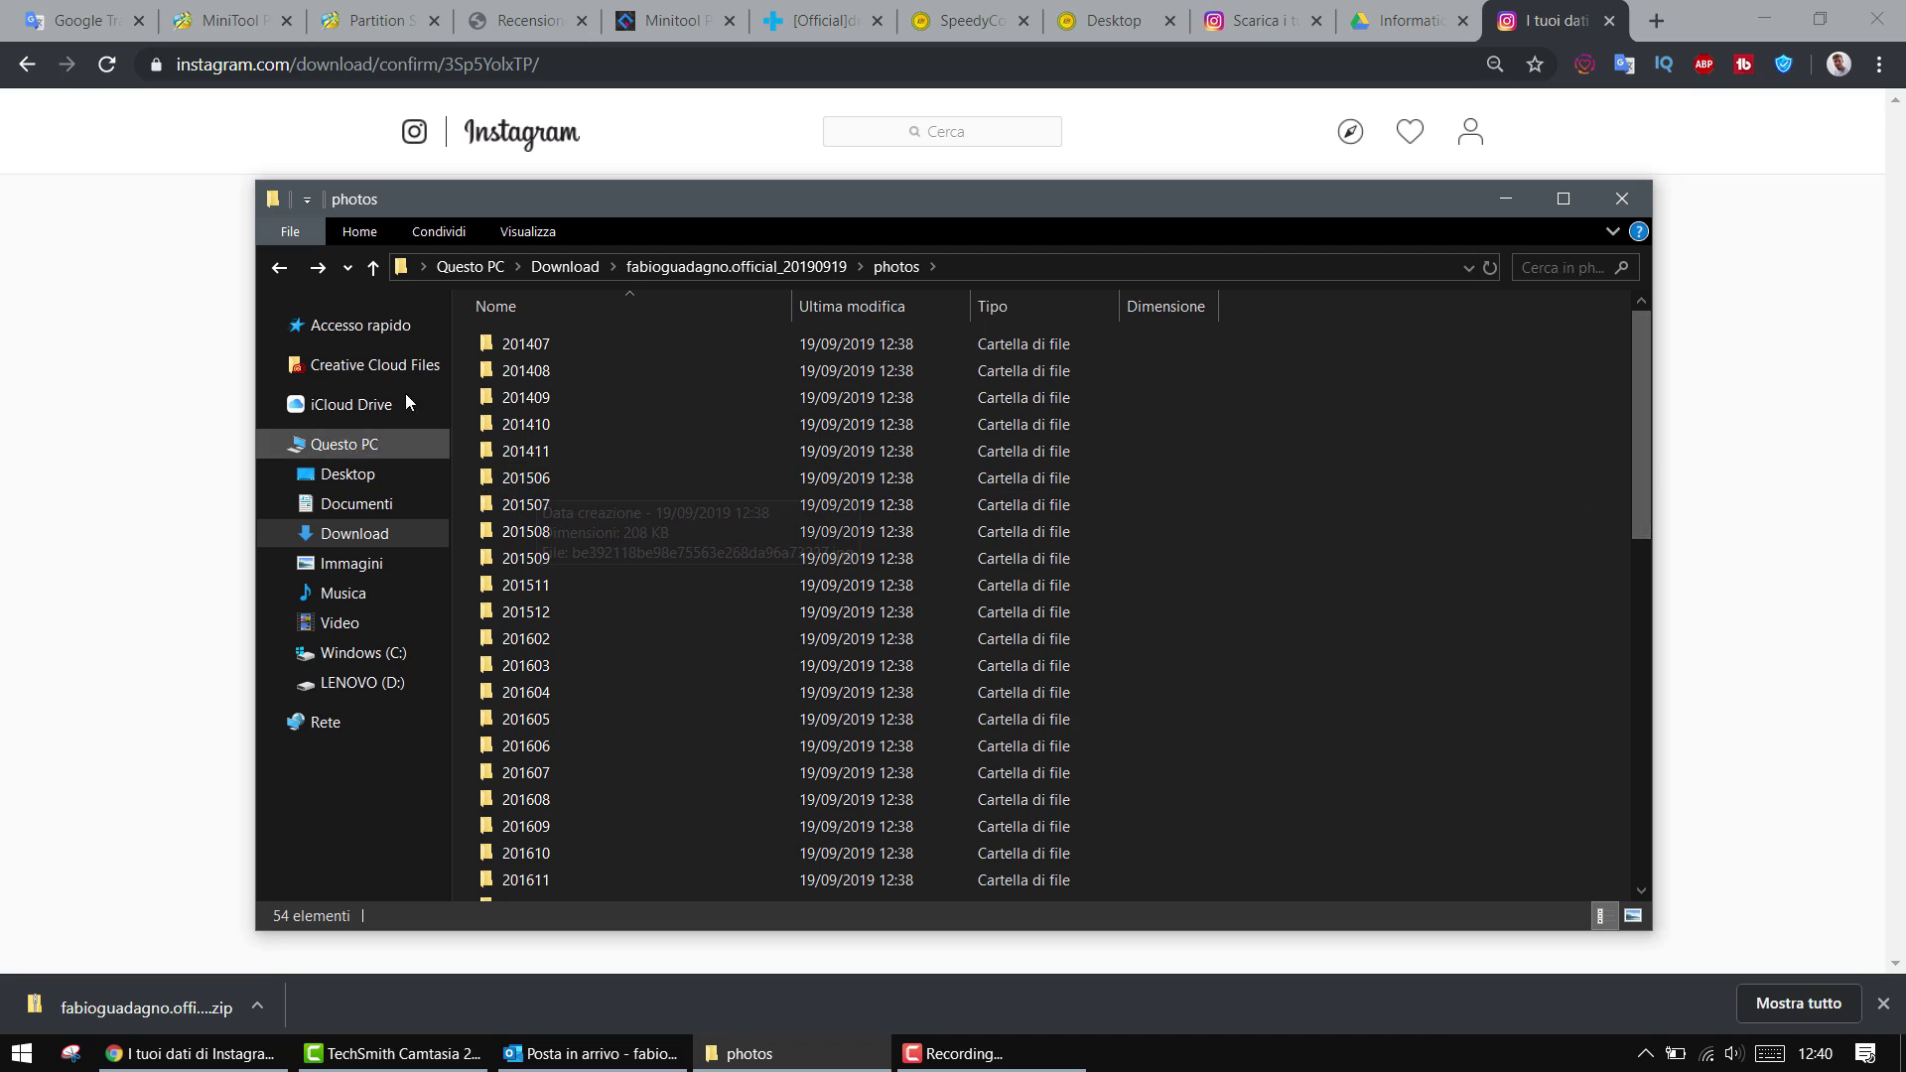
left_click(278, 269)
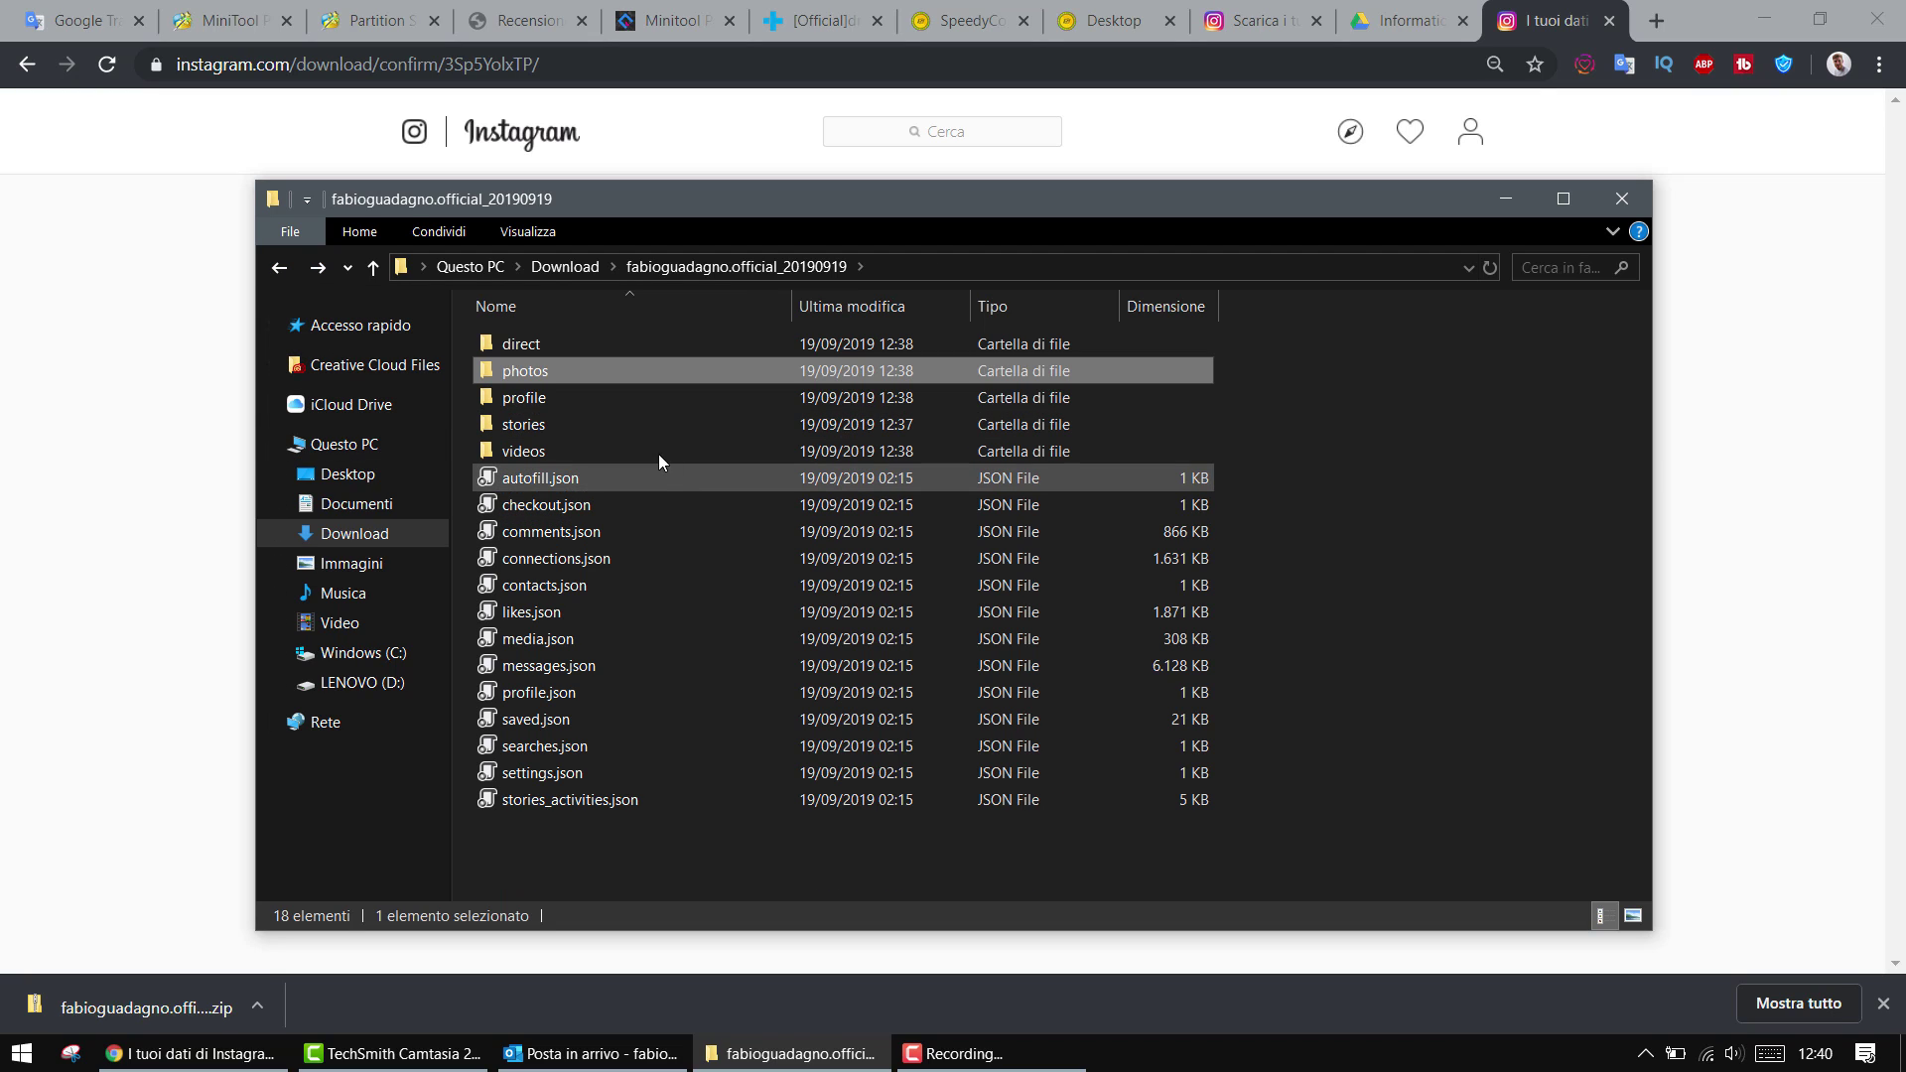
Step: Open folder 201808 inside videos and examine the MP4 file's detailed properties, especially its frame width and height
double_click(658, 455)
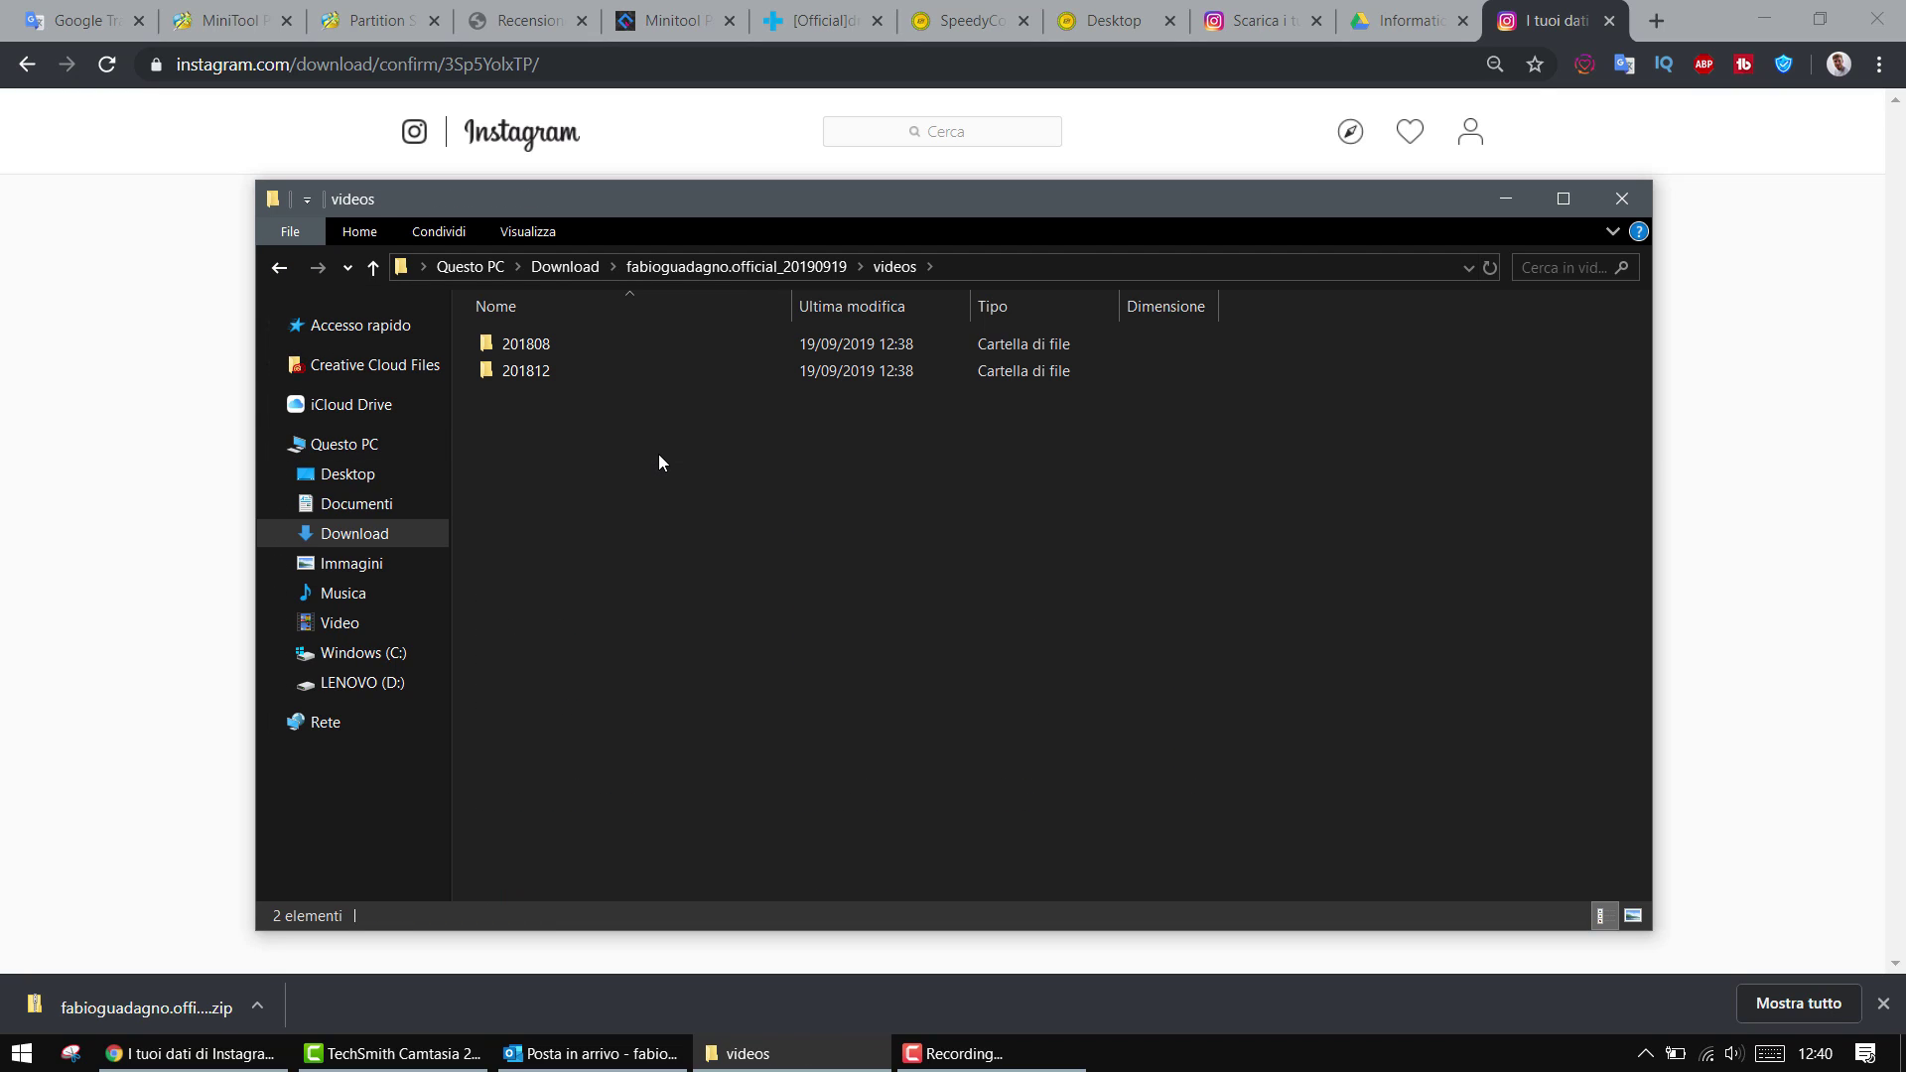
double_click(560, 352)
left_click(572, 425)
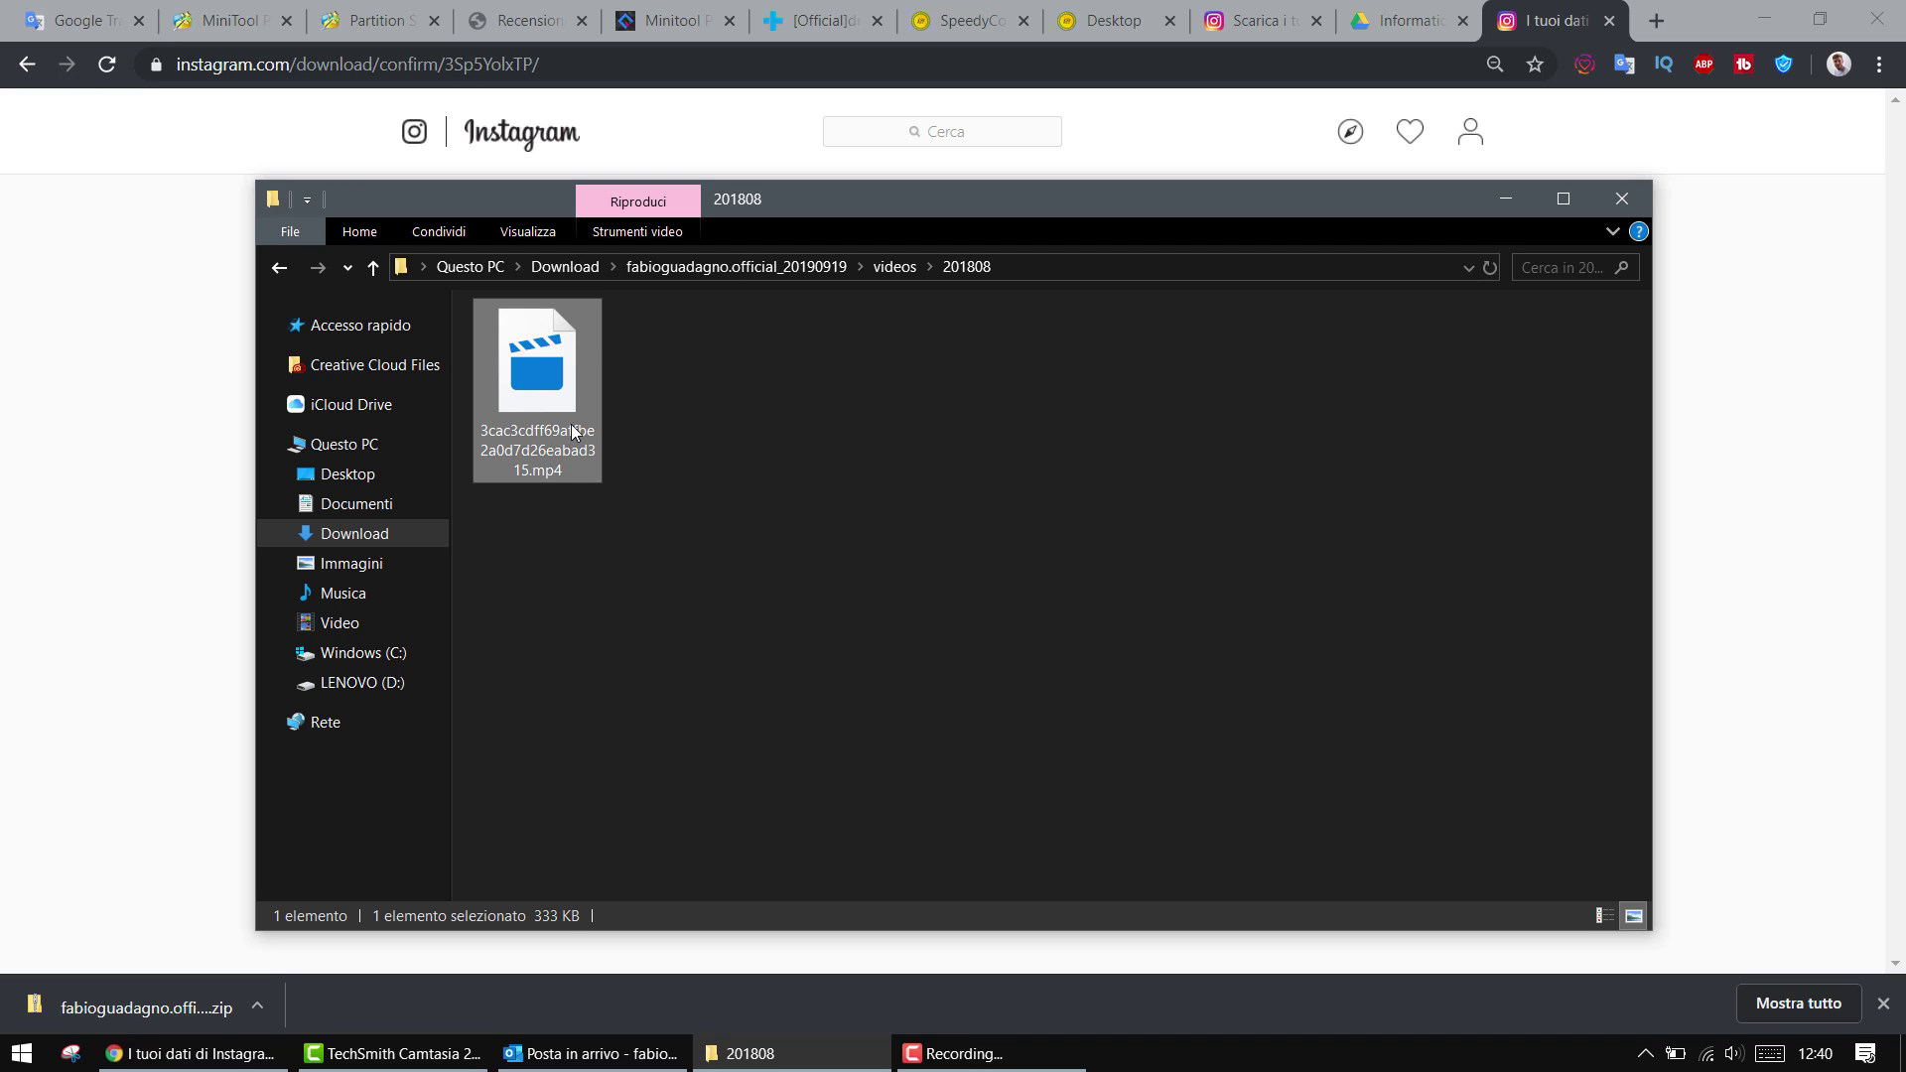
right_click(572, 425)
left_click(665, 904)
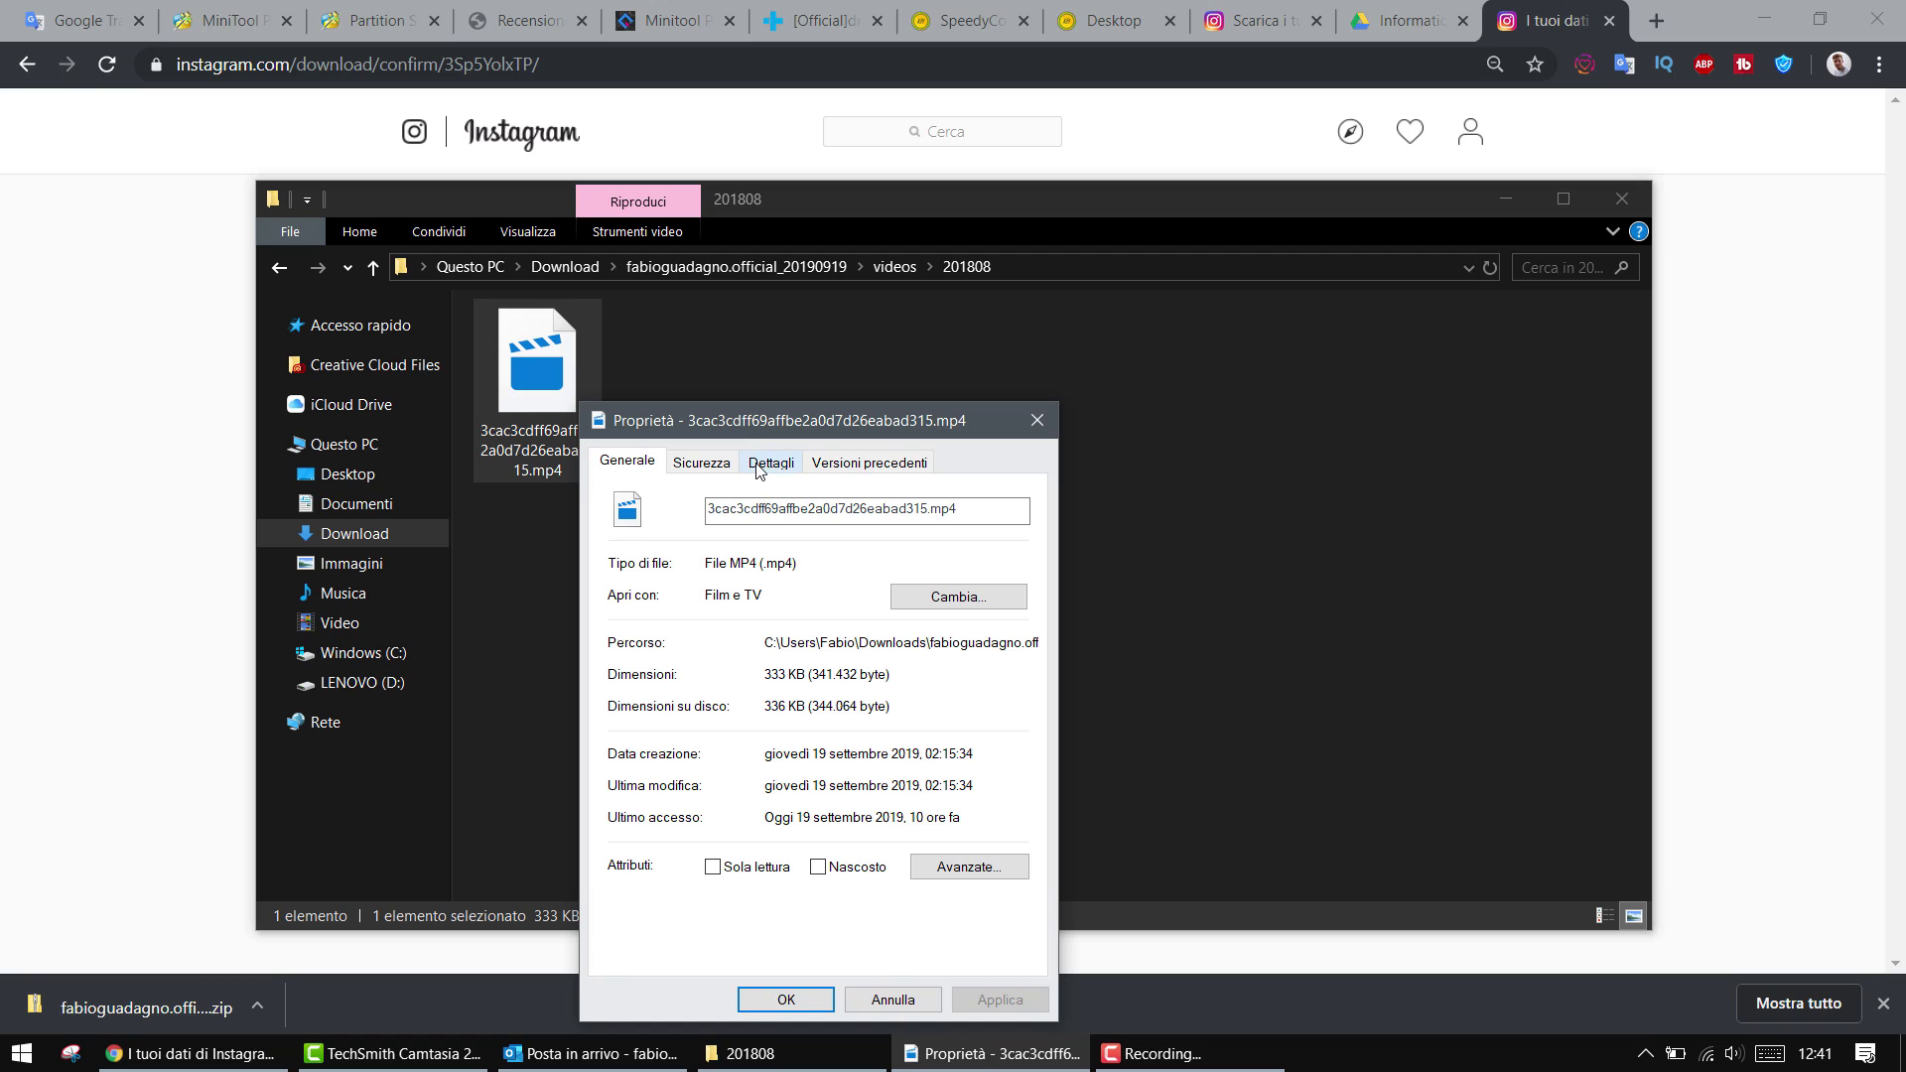
left_click(770, 463)
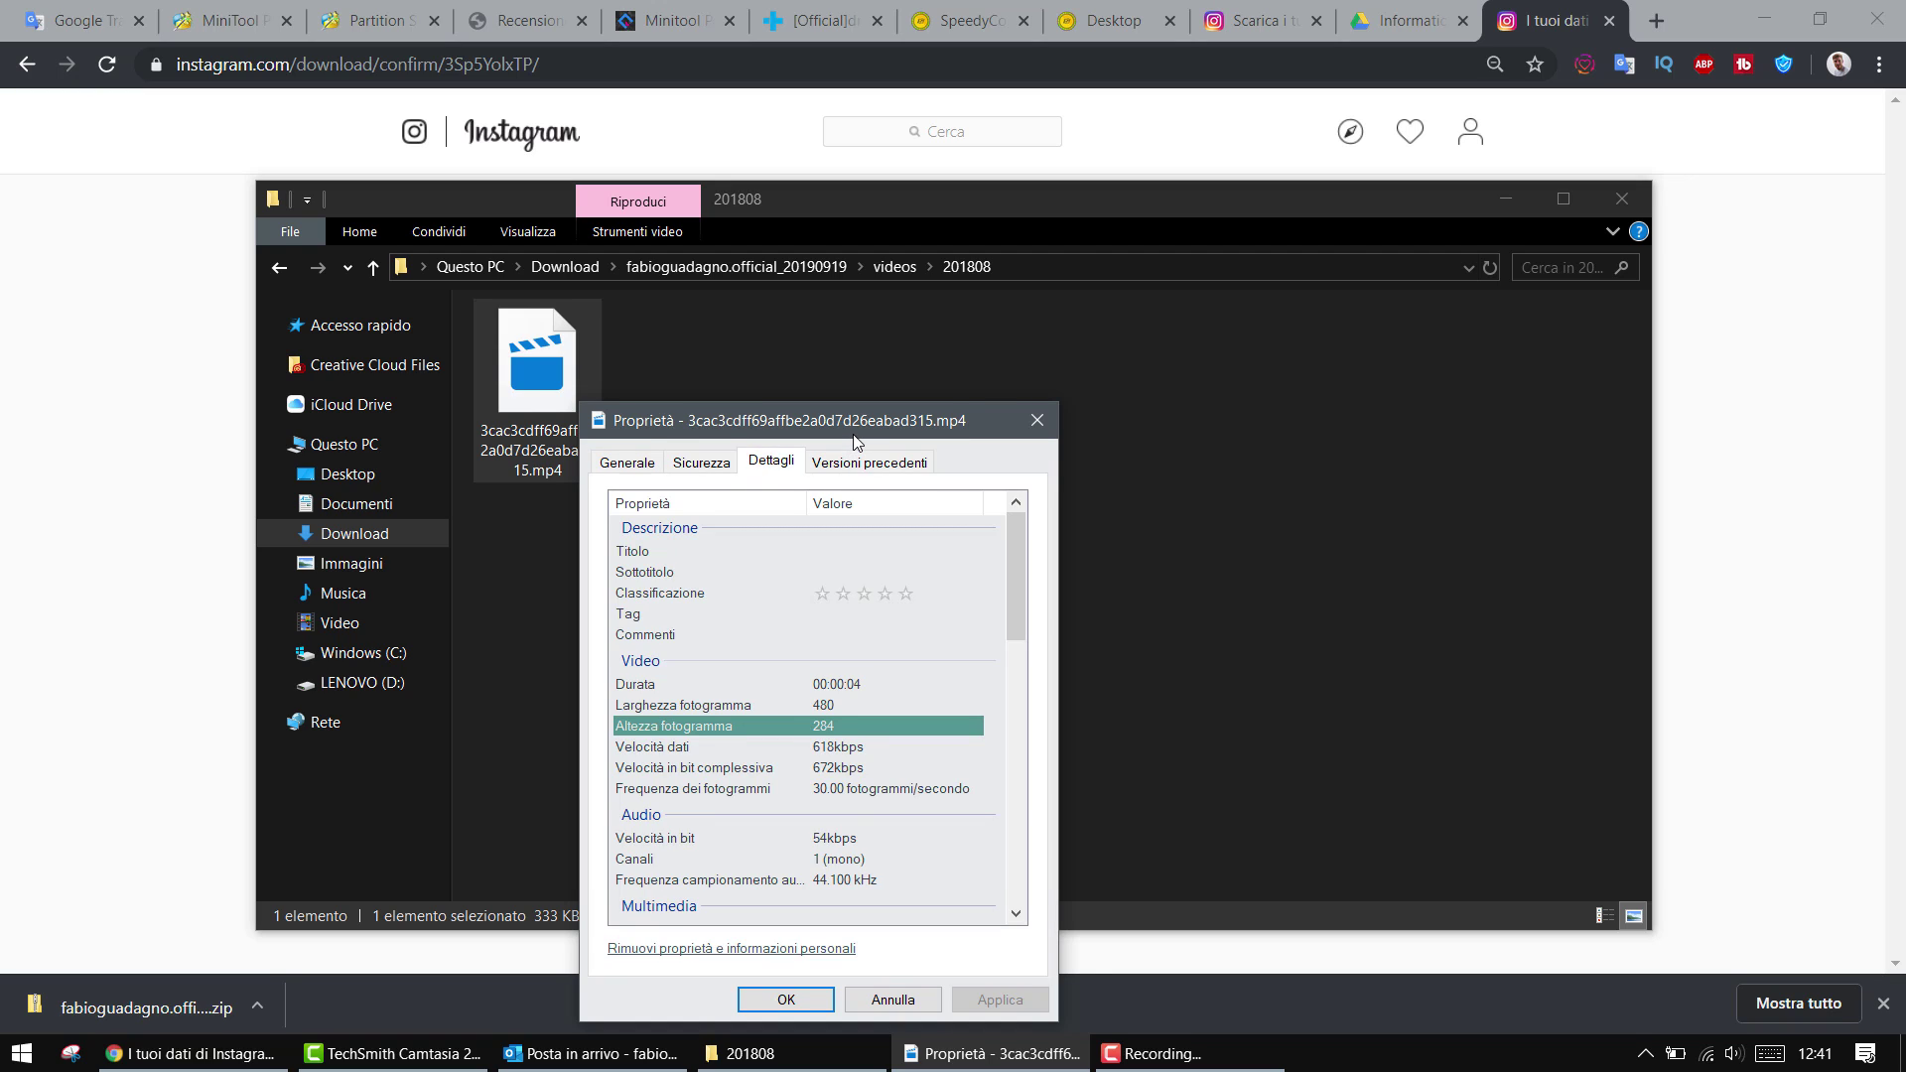
left_click_drag(855, 437, 1019, 347)
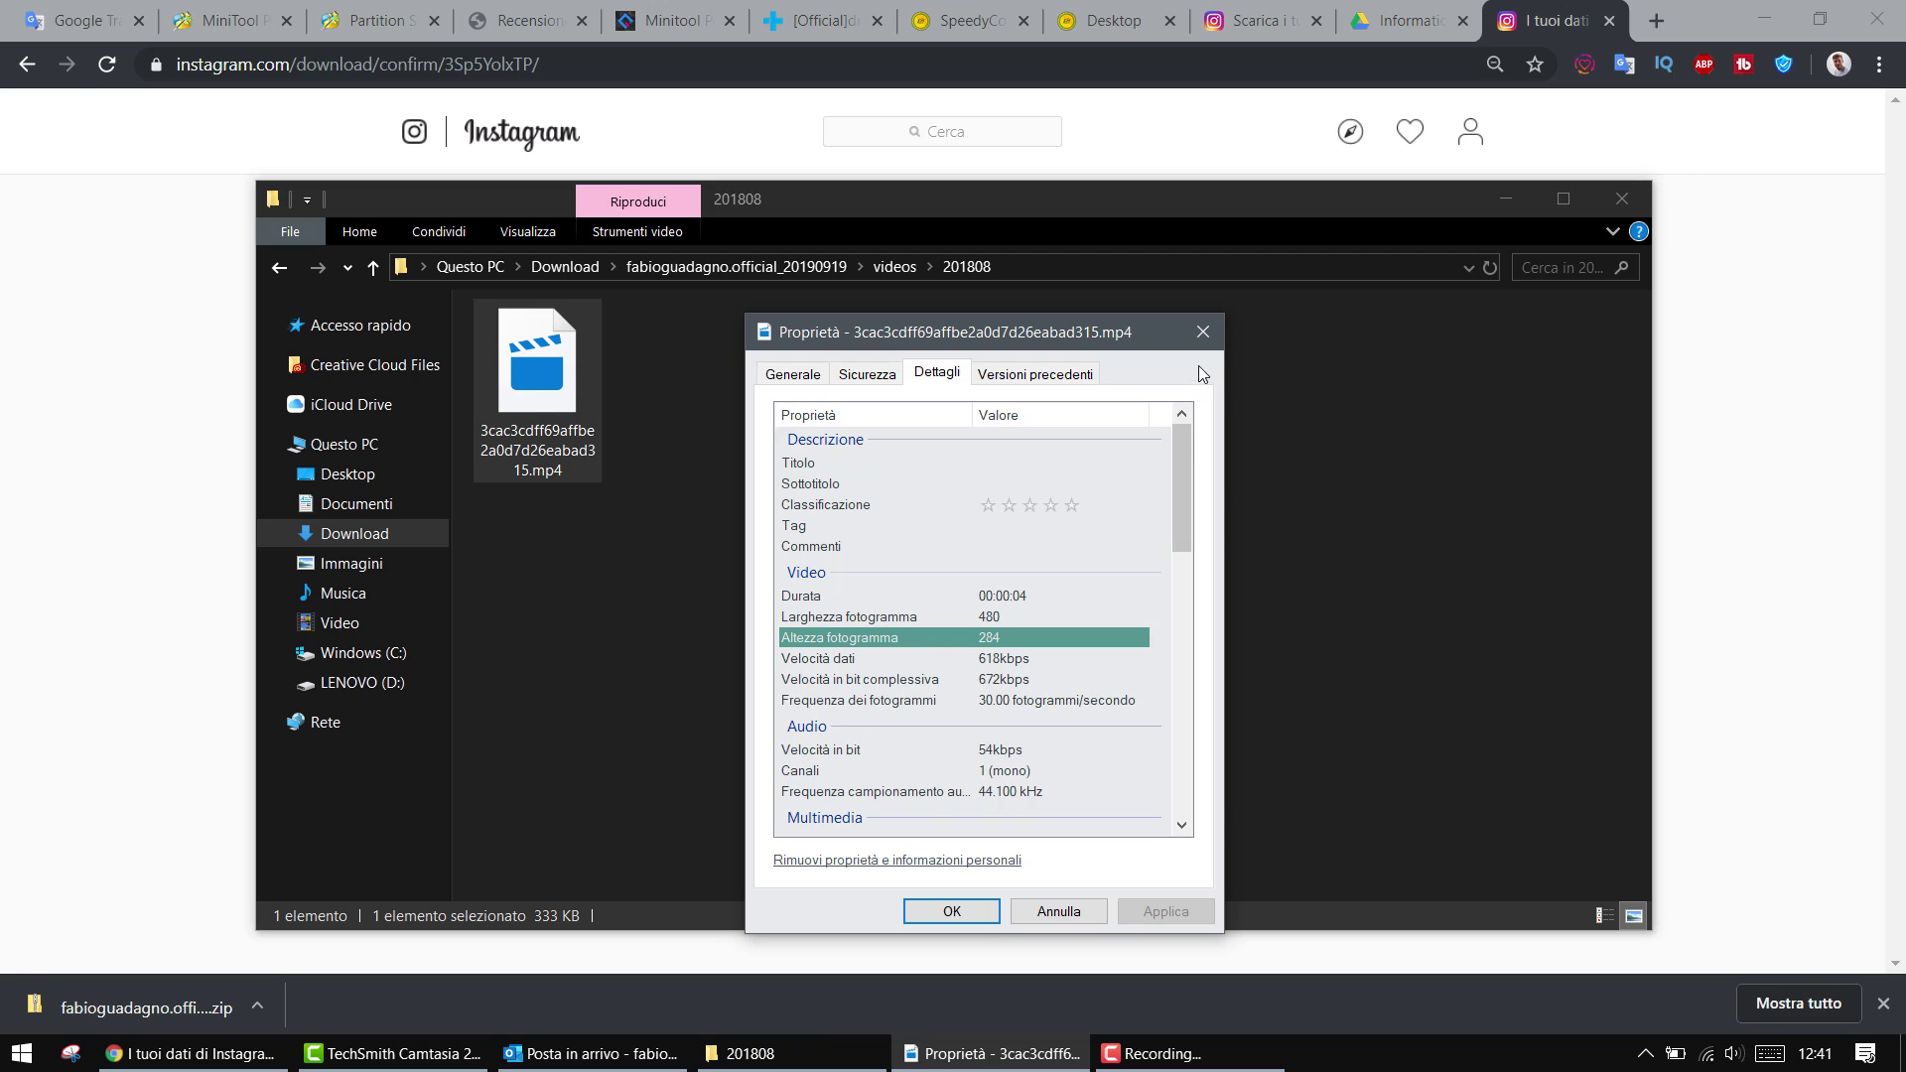
left_click(1203, 332)
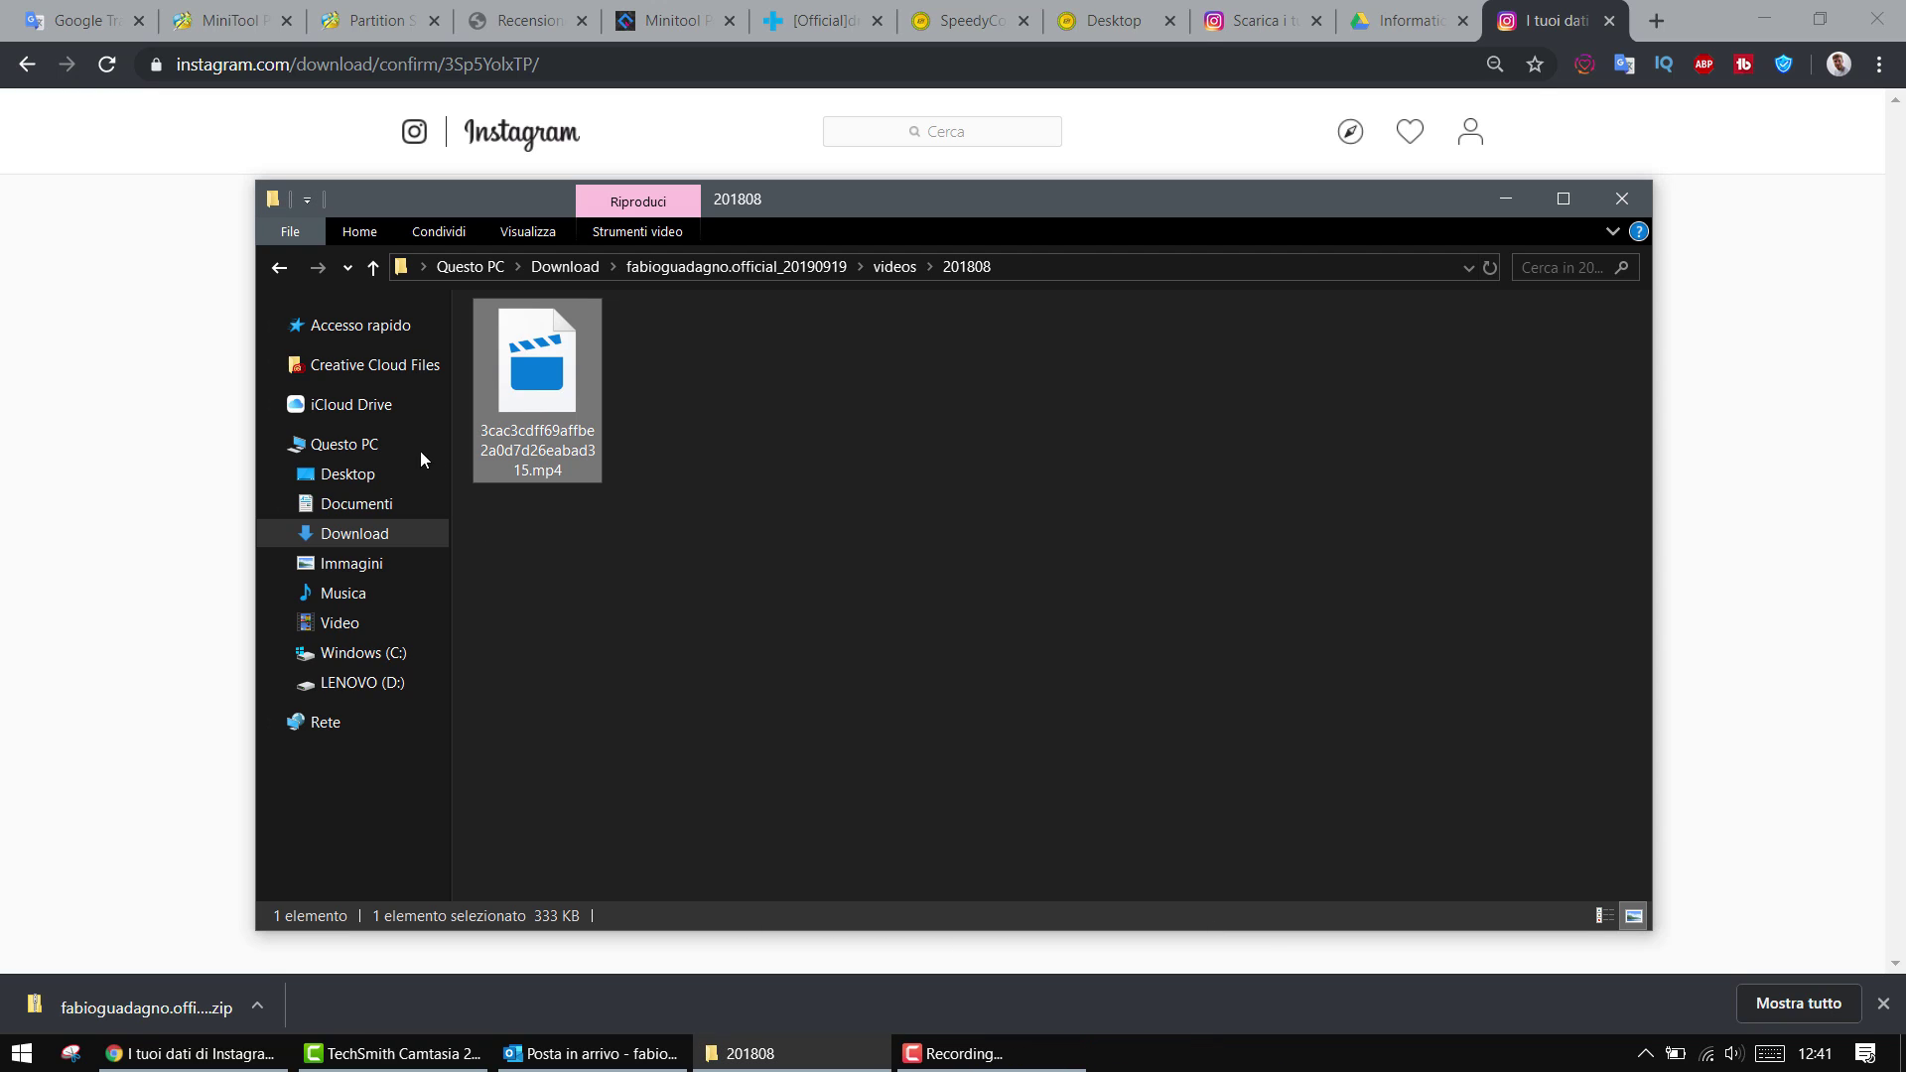
Step: Go back to the main archive folder, open folder 201908 inside profile and check the profile picture's type and dimensions
left_click(279, 267)
left_click(289, 278)
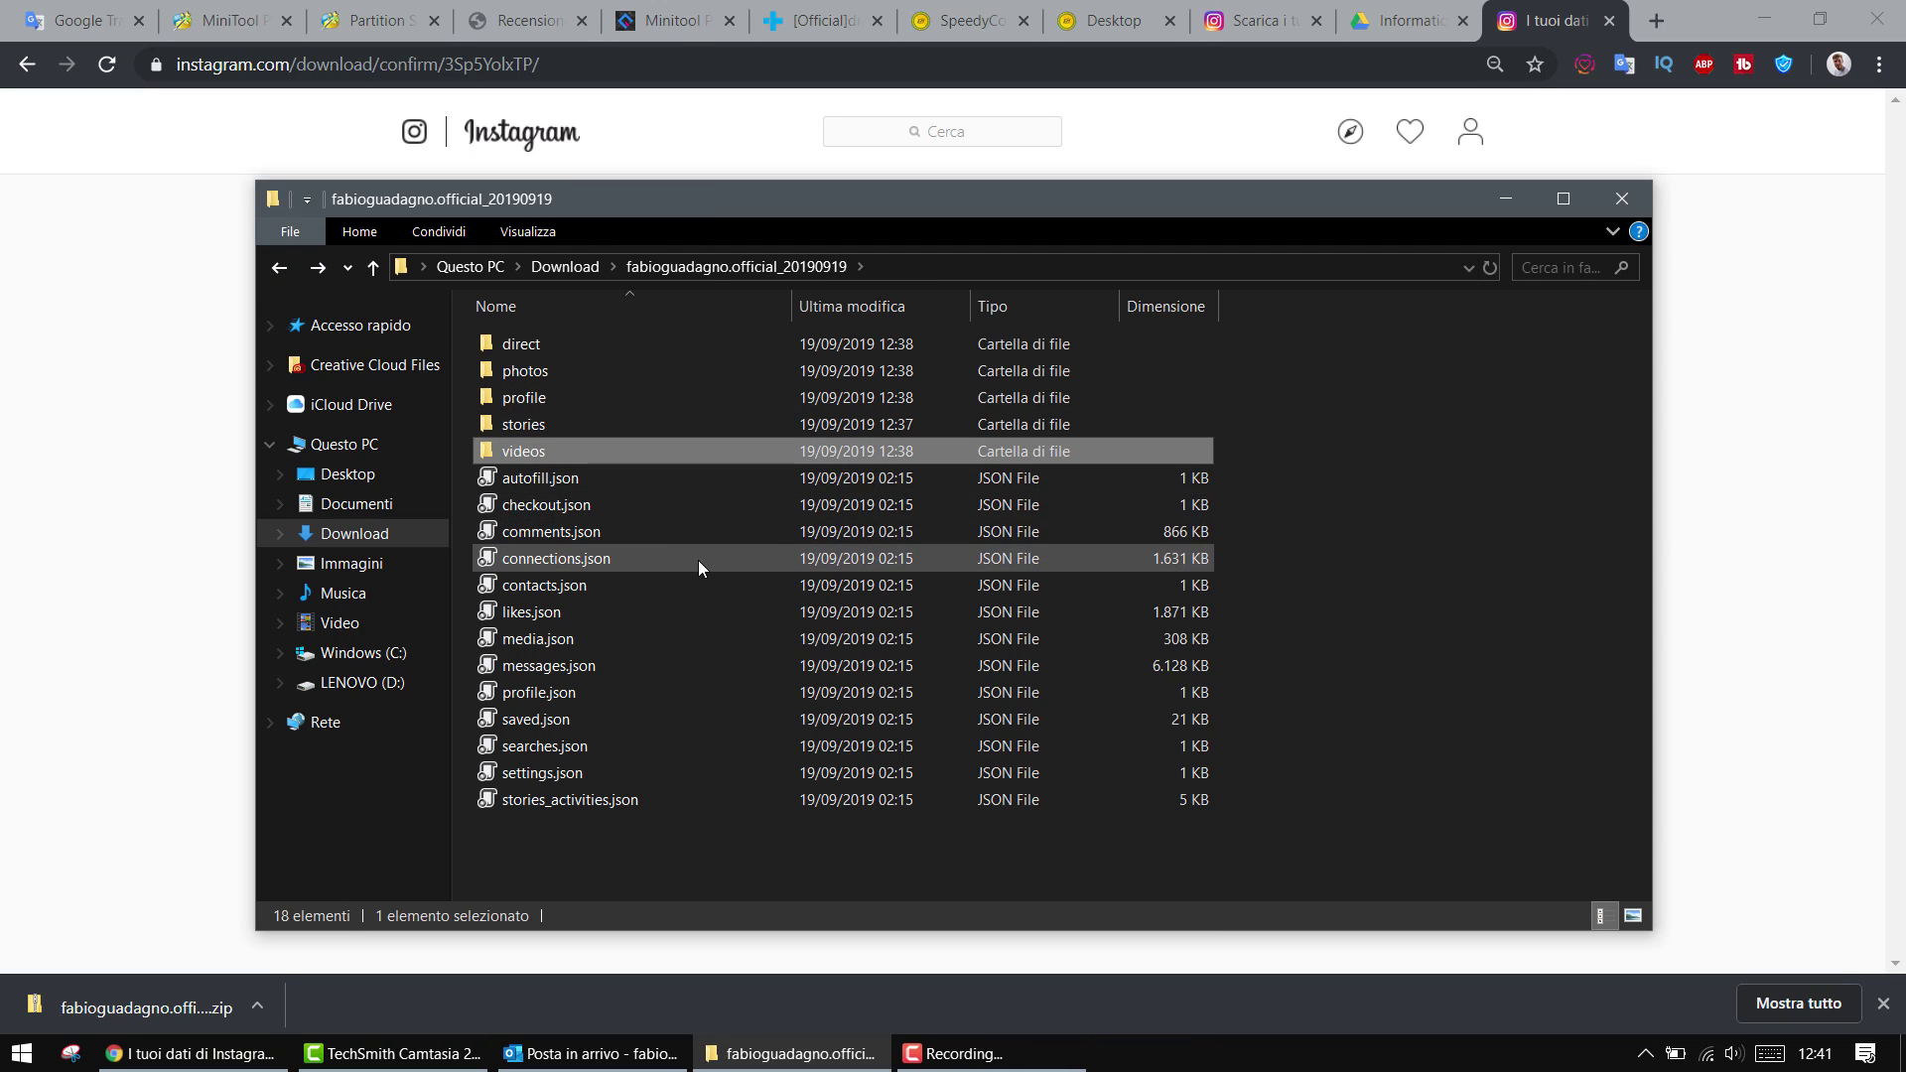
double_click(526, 410)
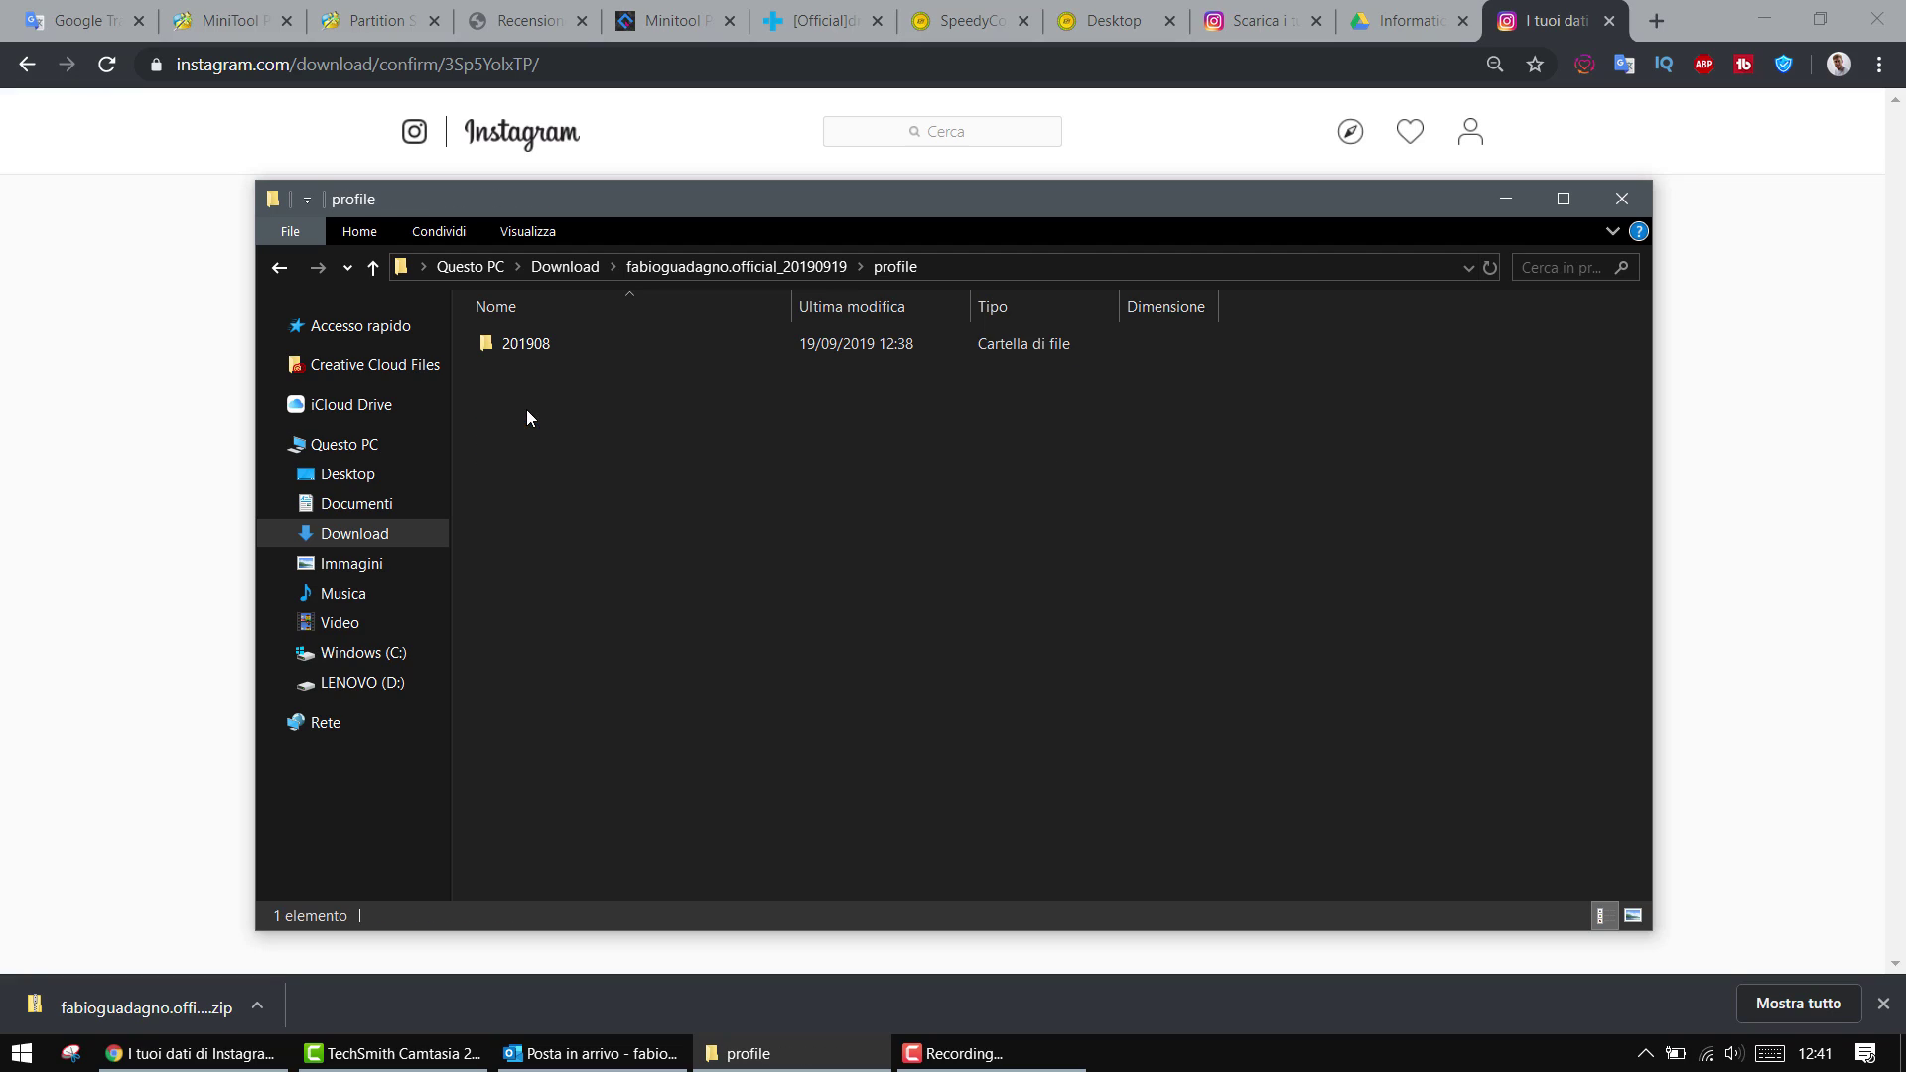
double_click(606, 353)
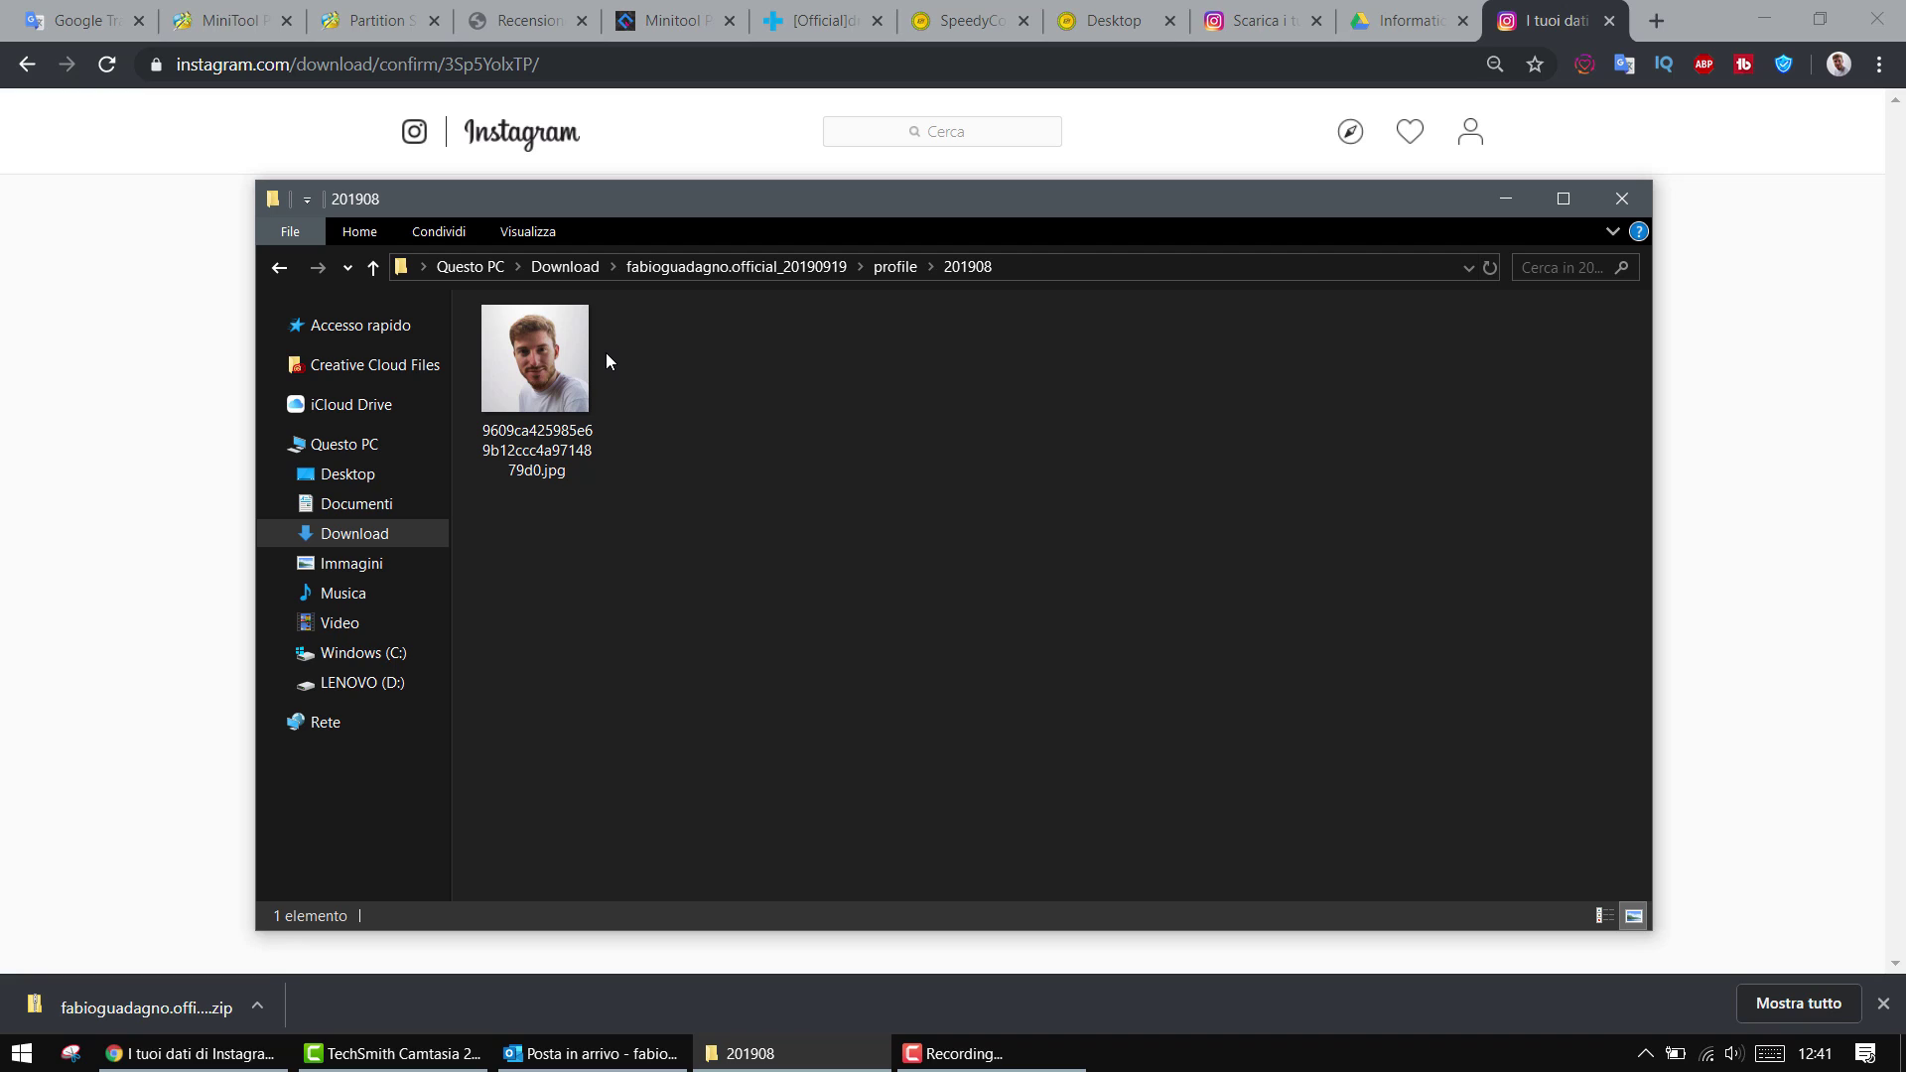
left_click(574, 470)
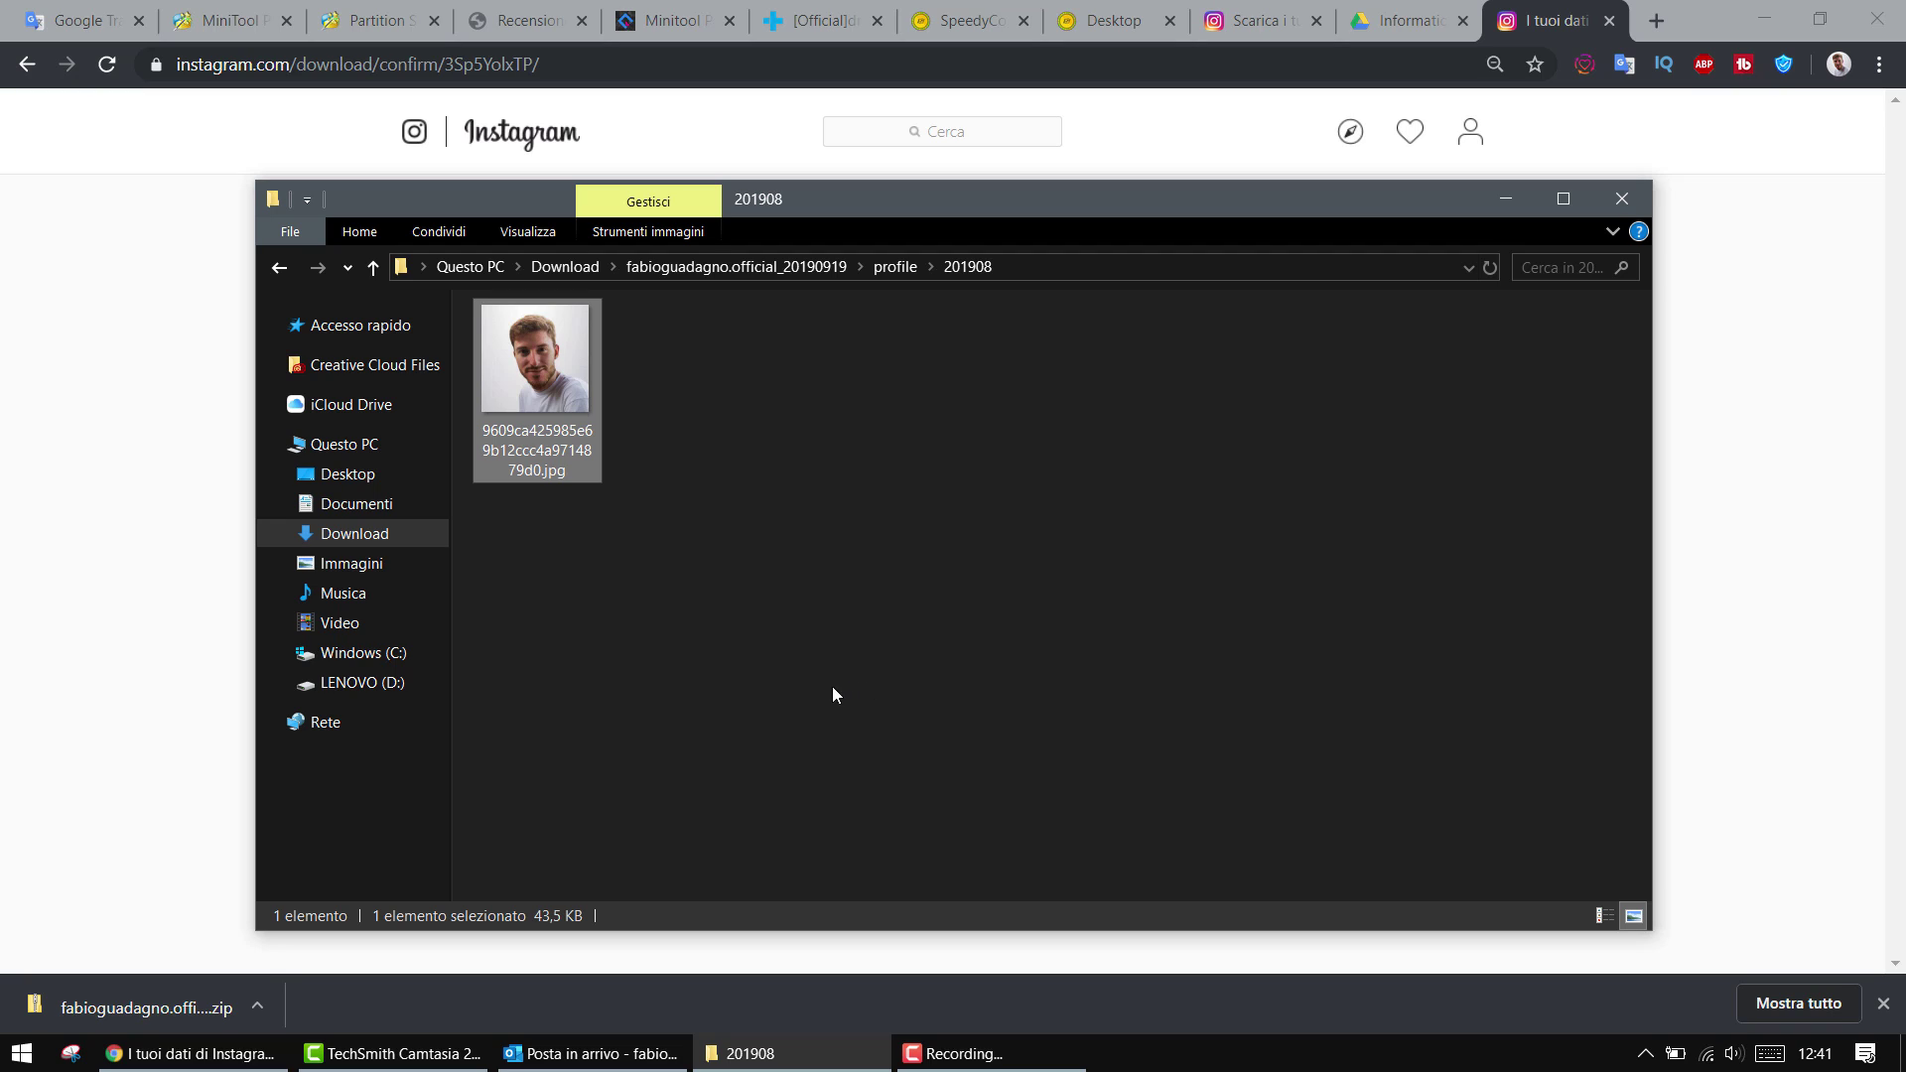
mouse_move(538, 468)
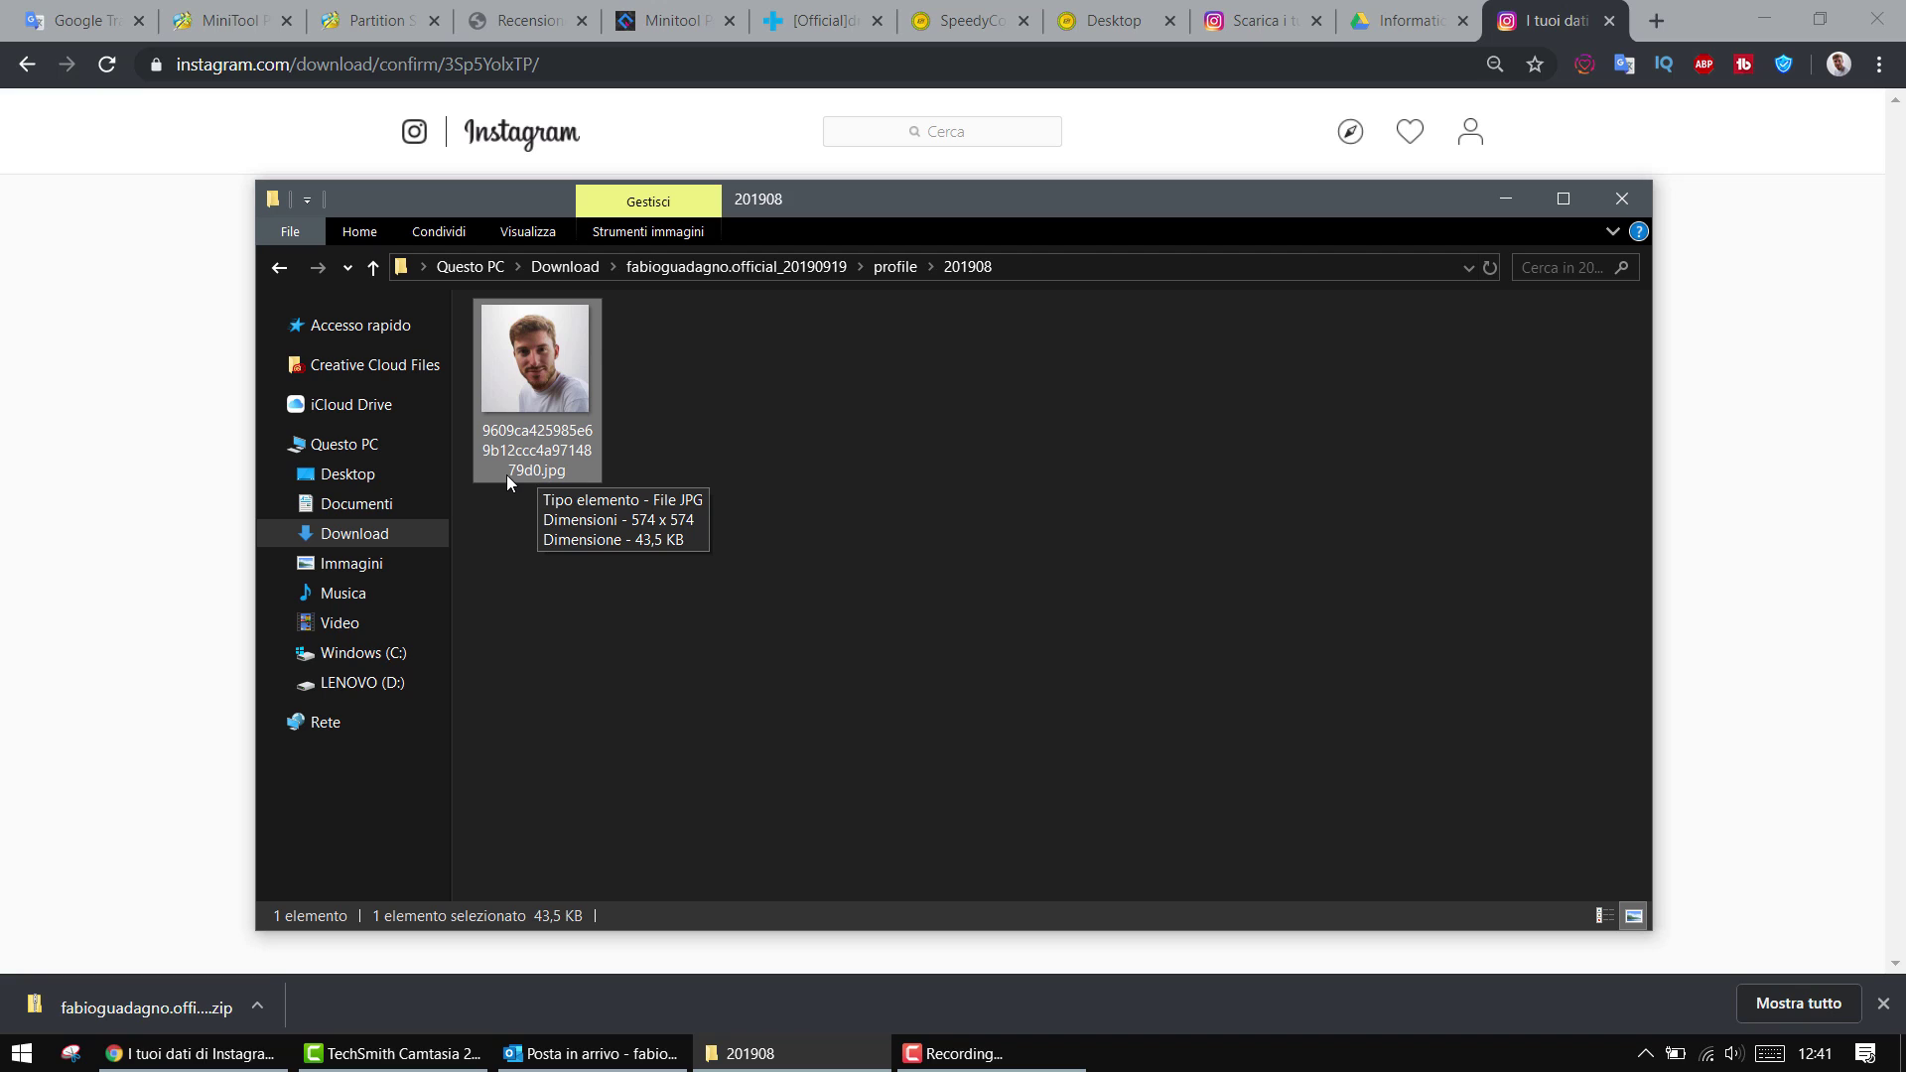
Step: Return to the main archive folder and look through the saved files in folder 201909 inside stories
left_click(278, 278)
left_click(277, 279)
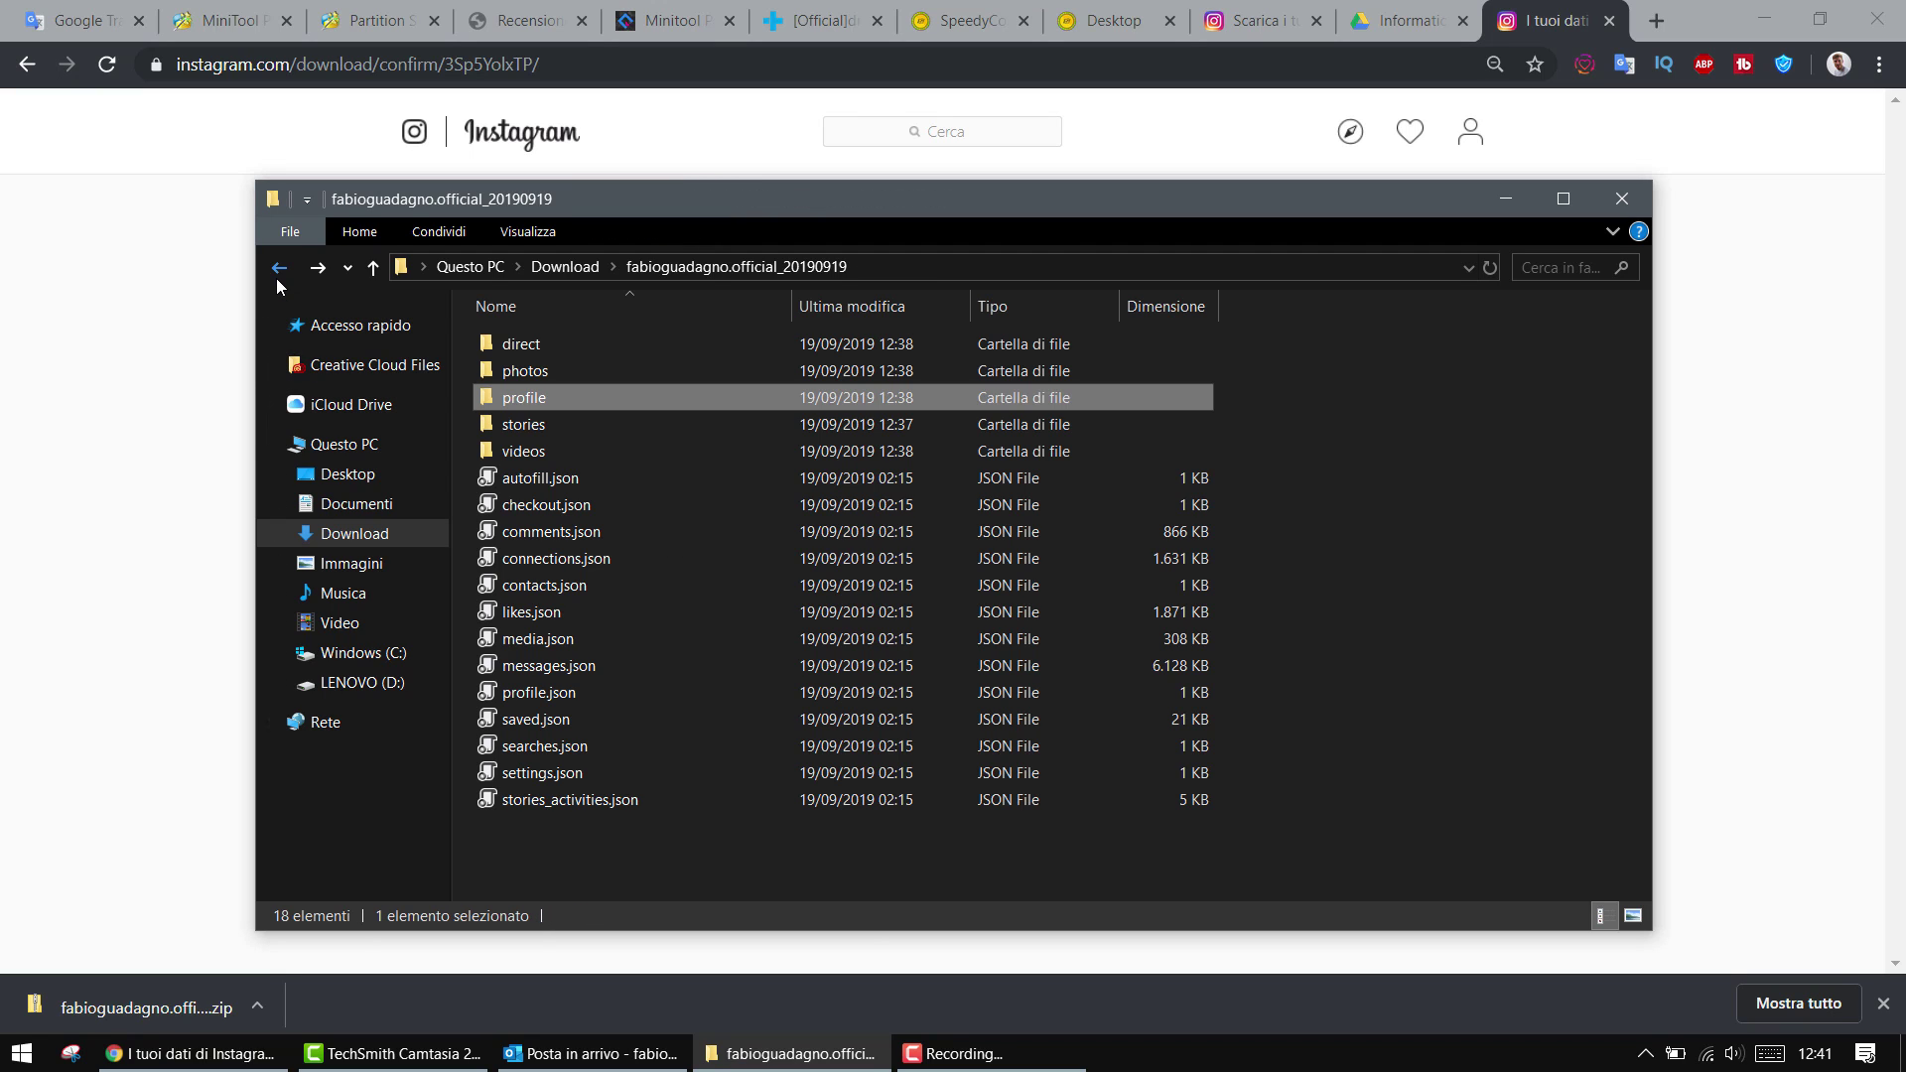
double_click(608, 427)
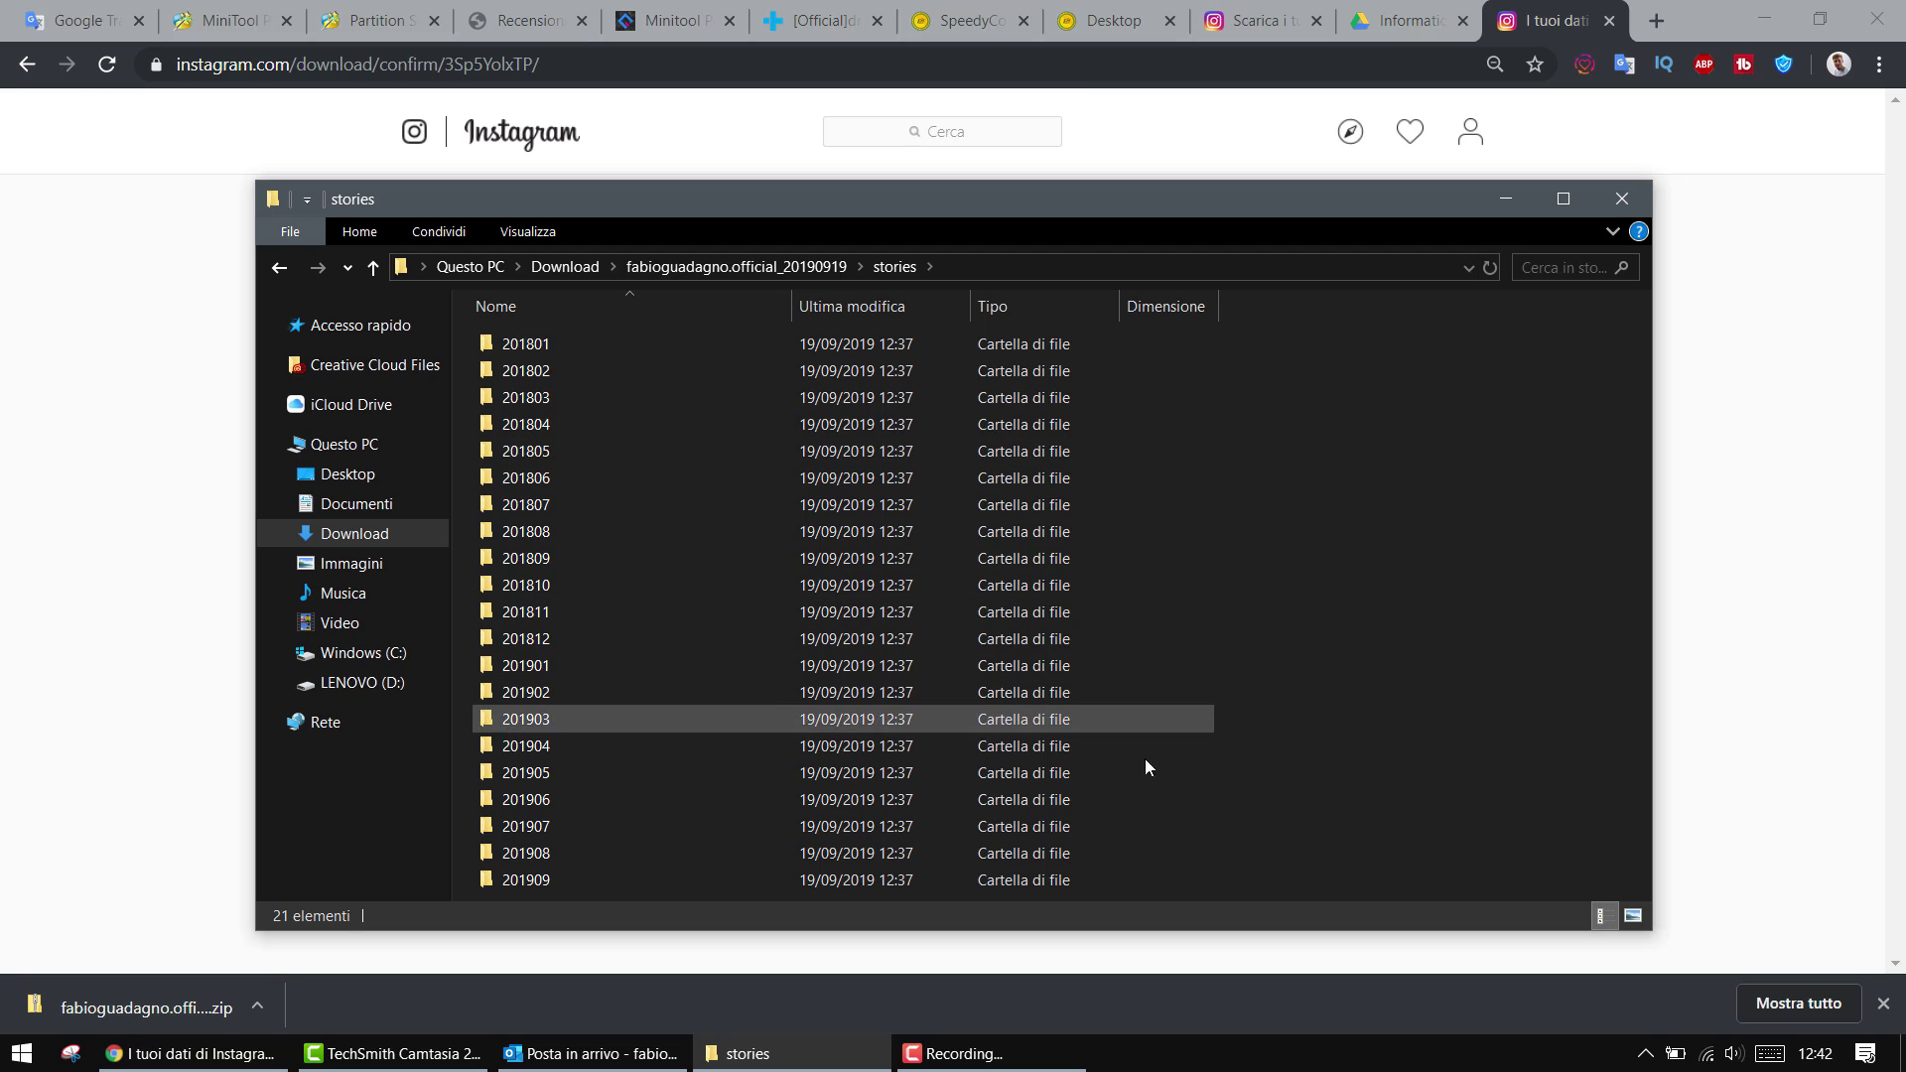
double_click(951, 878)
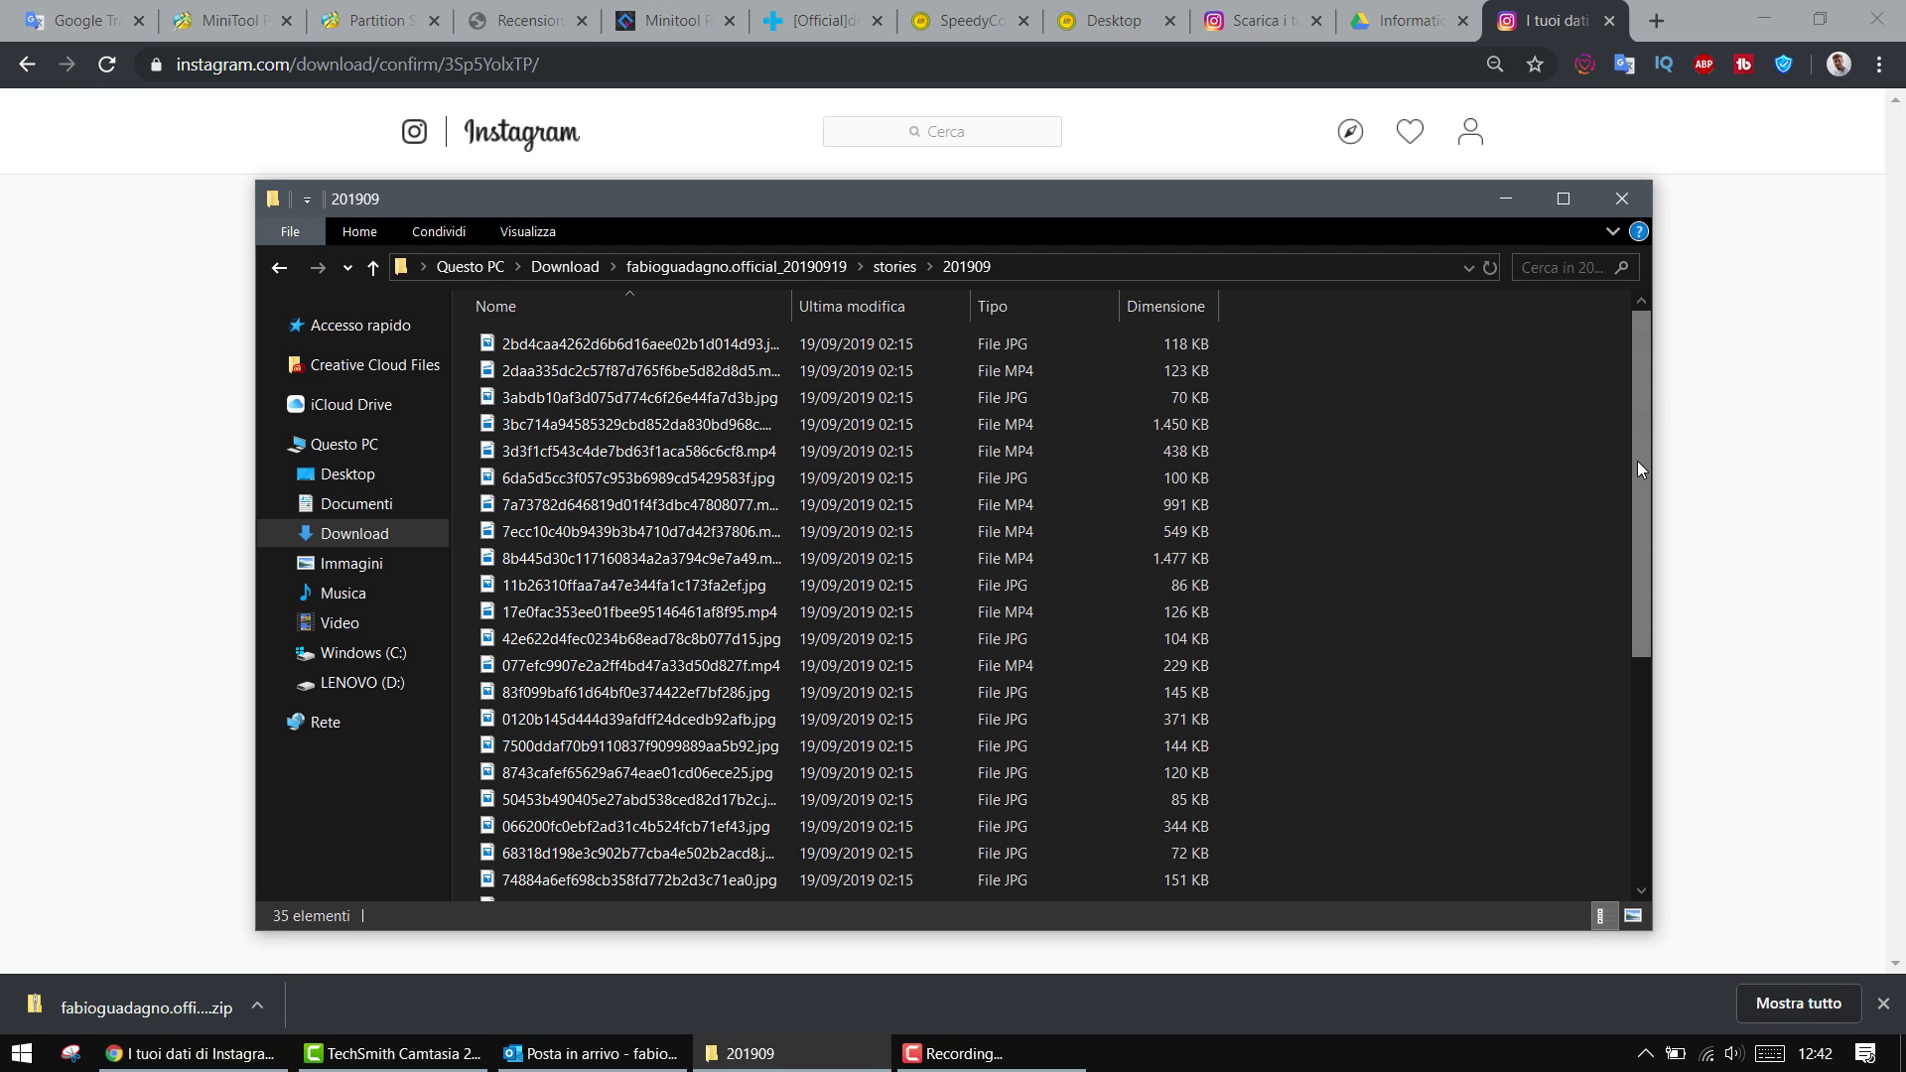
left_click_drag(1636, 461, 1616, 421)
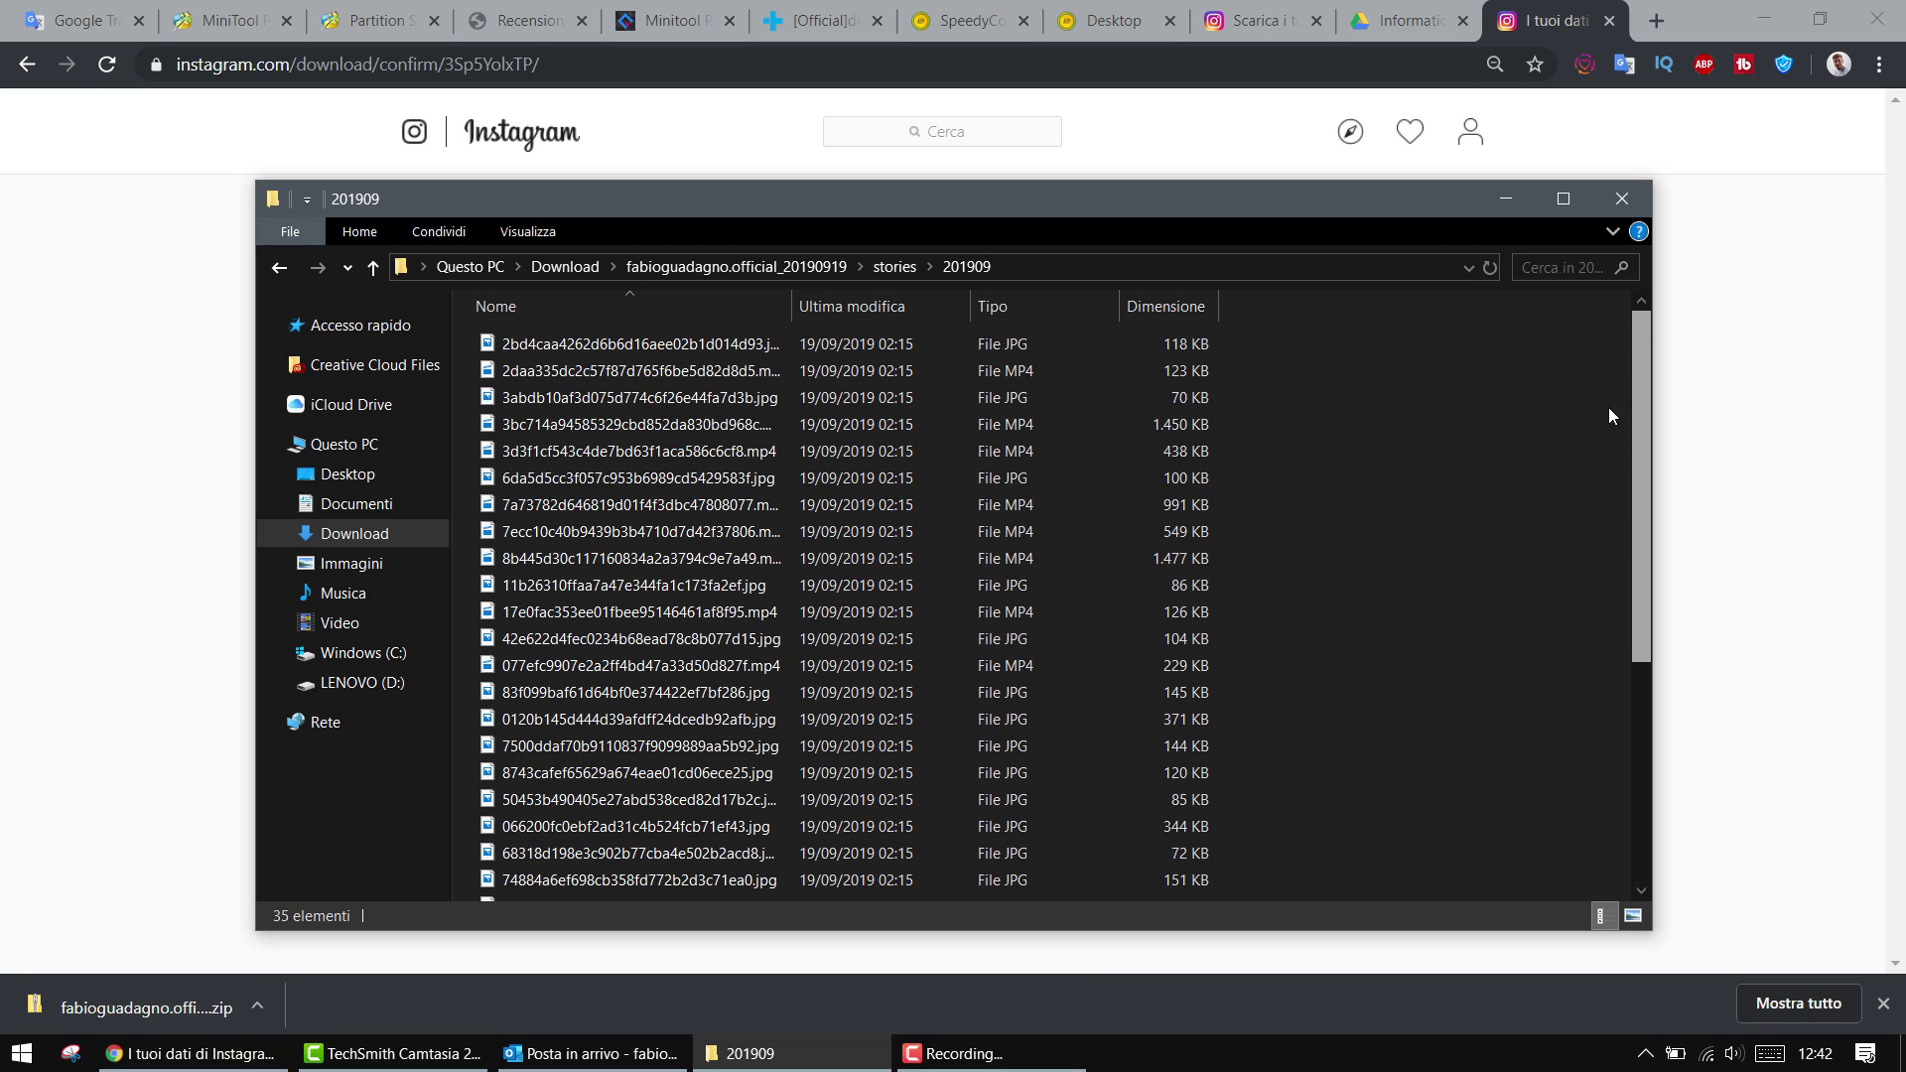
Step: Examine the detailed properties of the 1.450 KB MP4 story, including its video and audio sections, and close the properties window
left_click(1206, 422)
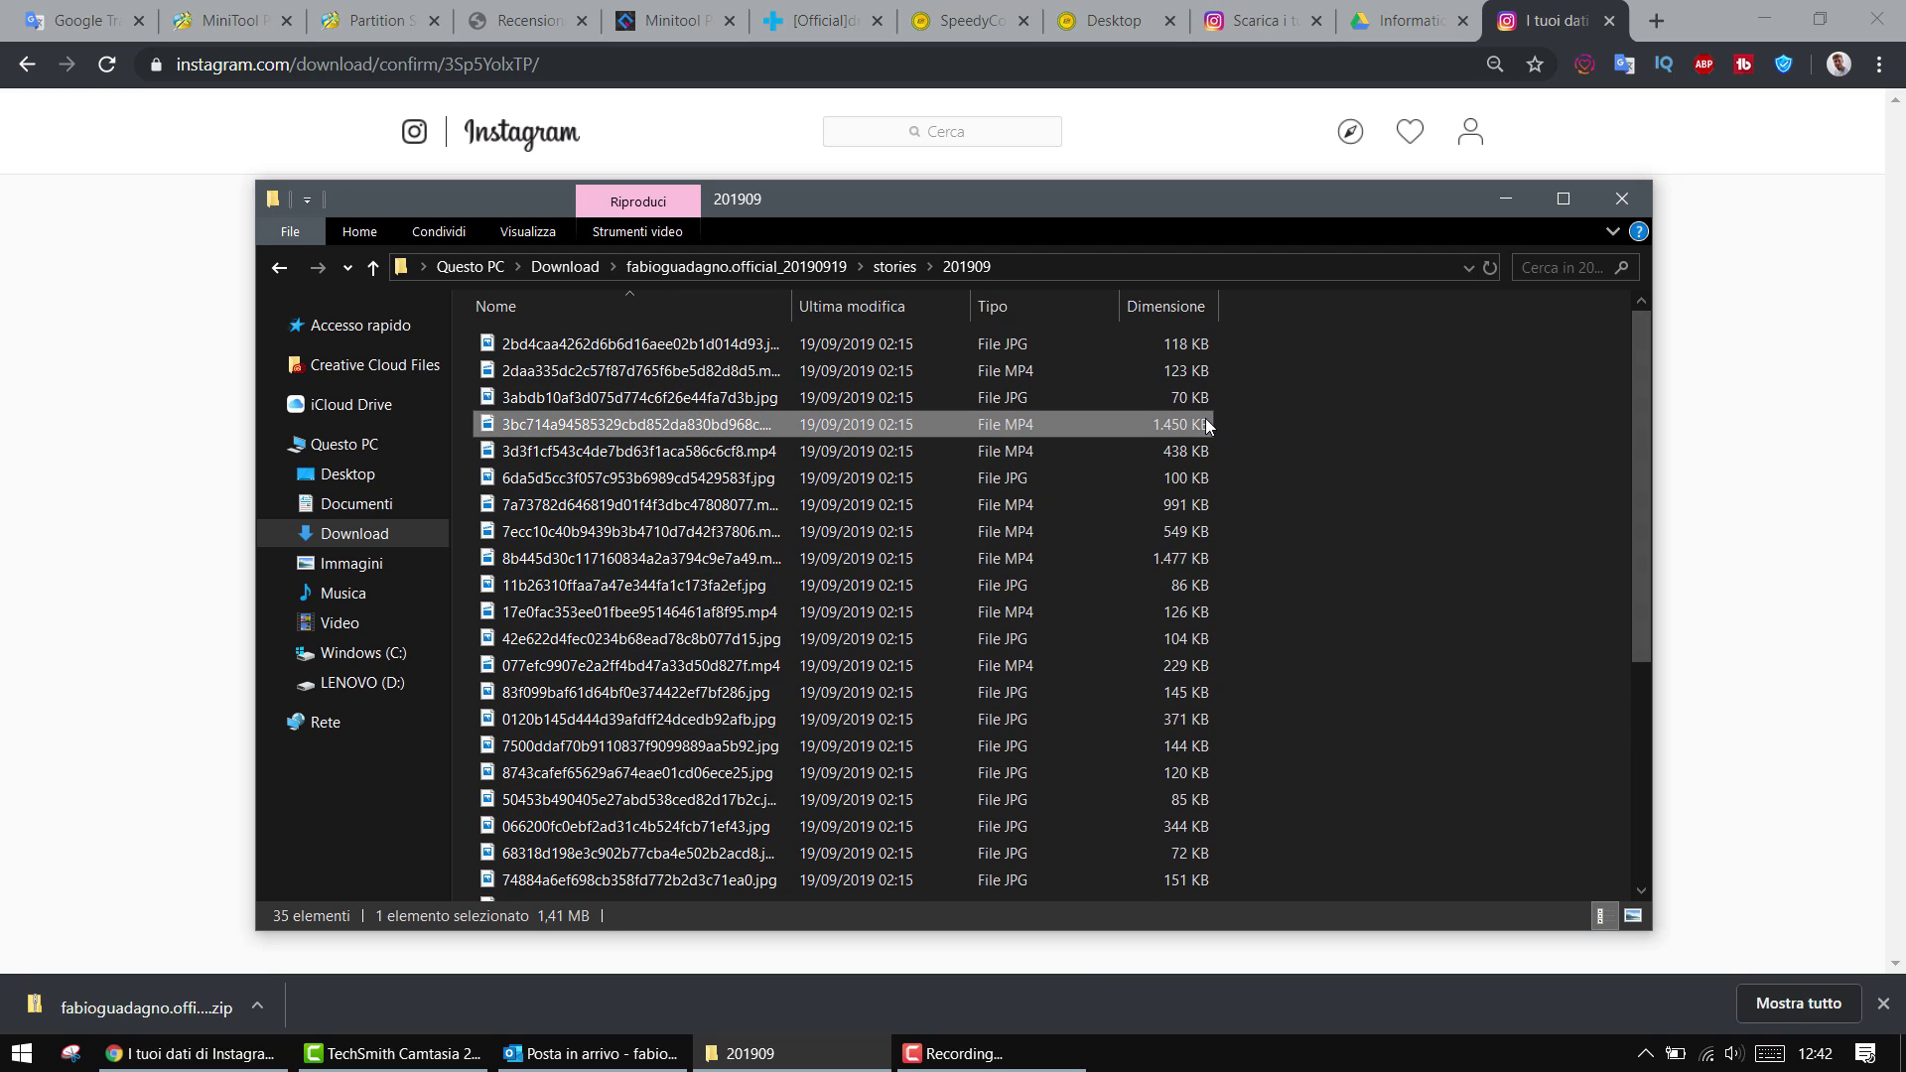
right_click(1206, 423)
left_click(1332, 901)
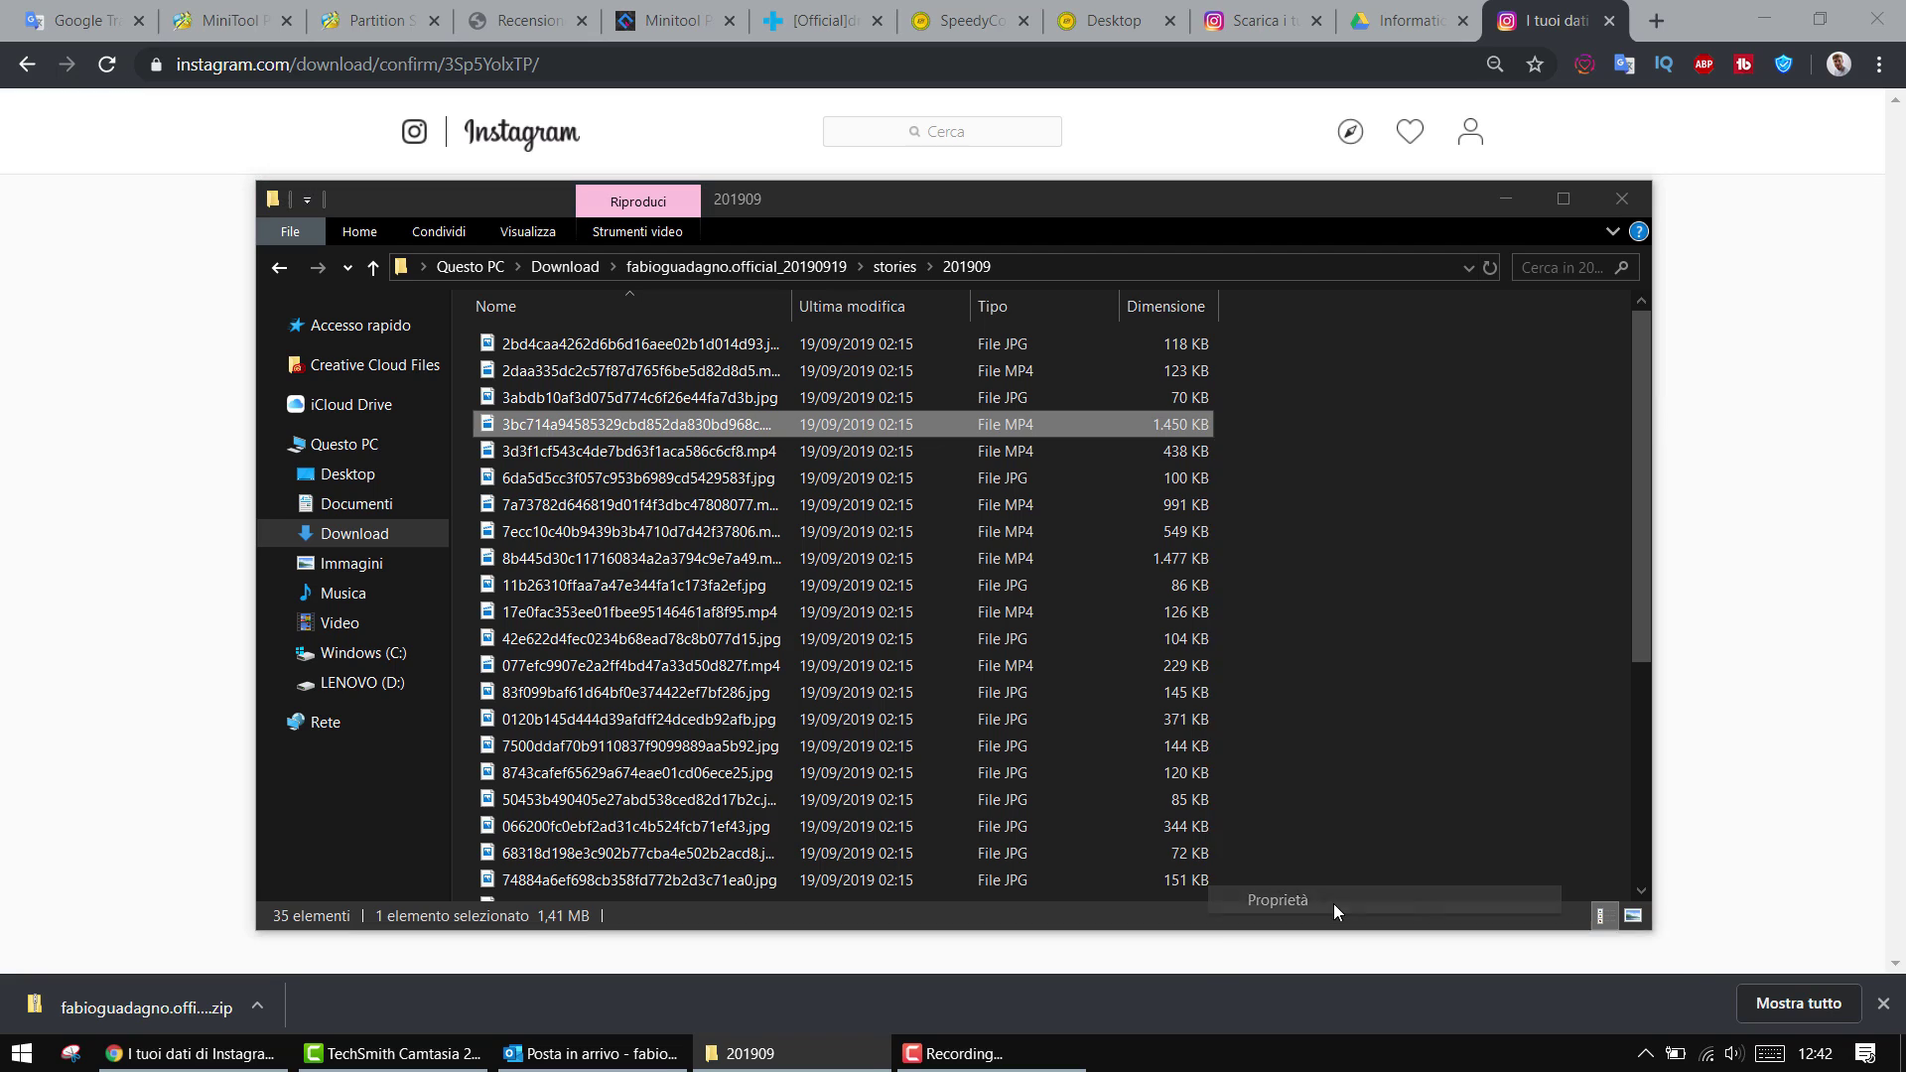
left_click(1402, 462)
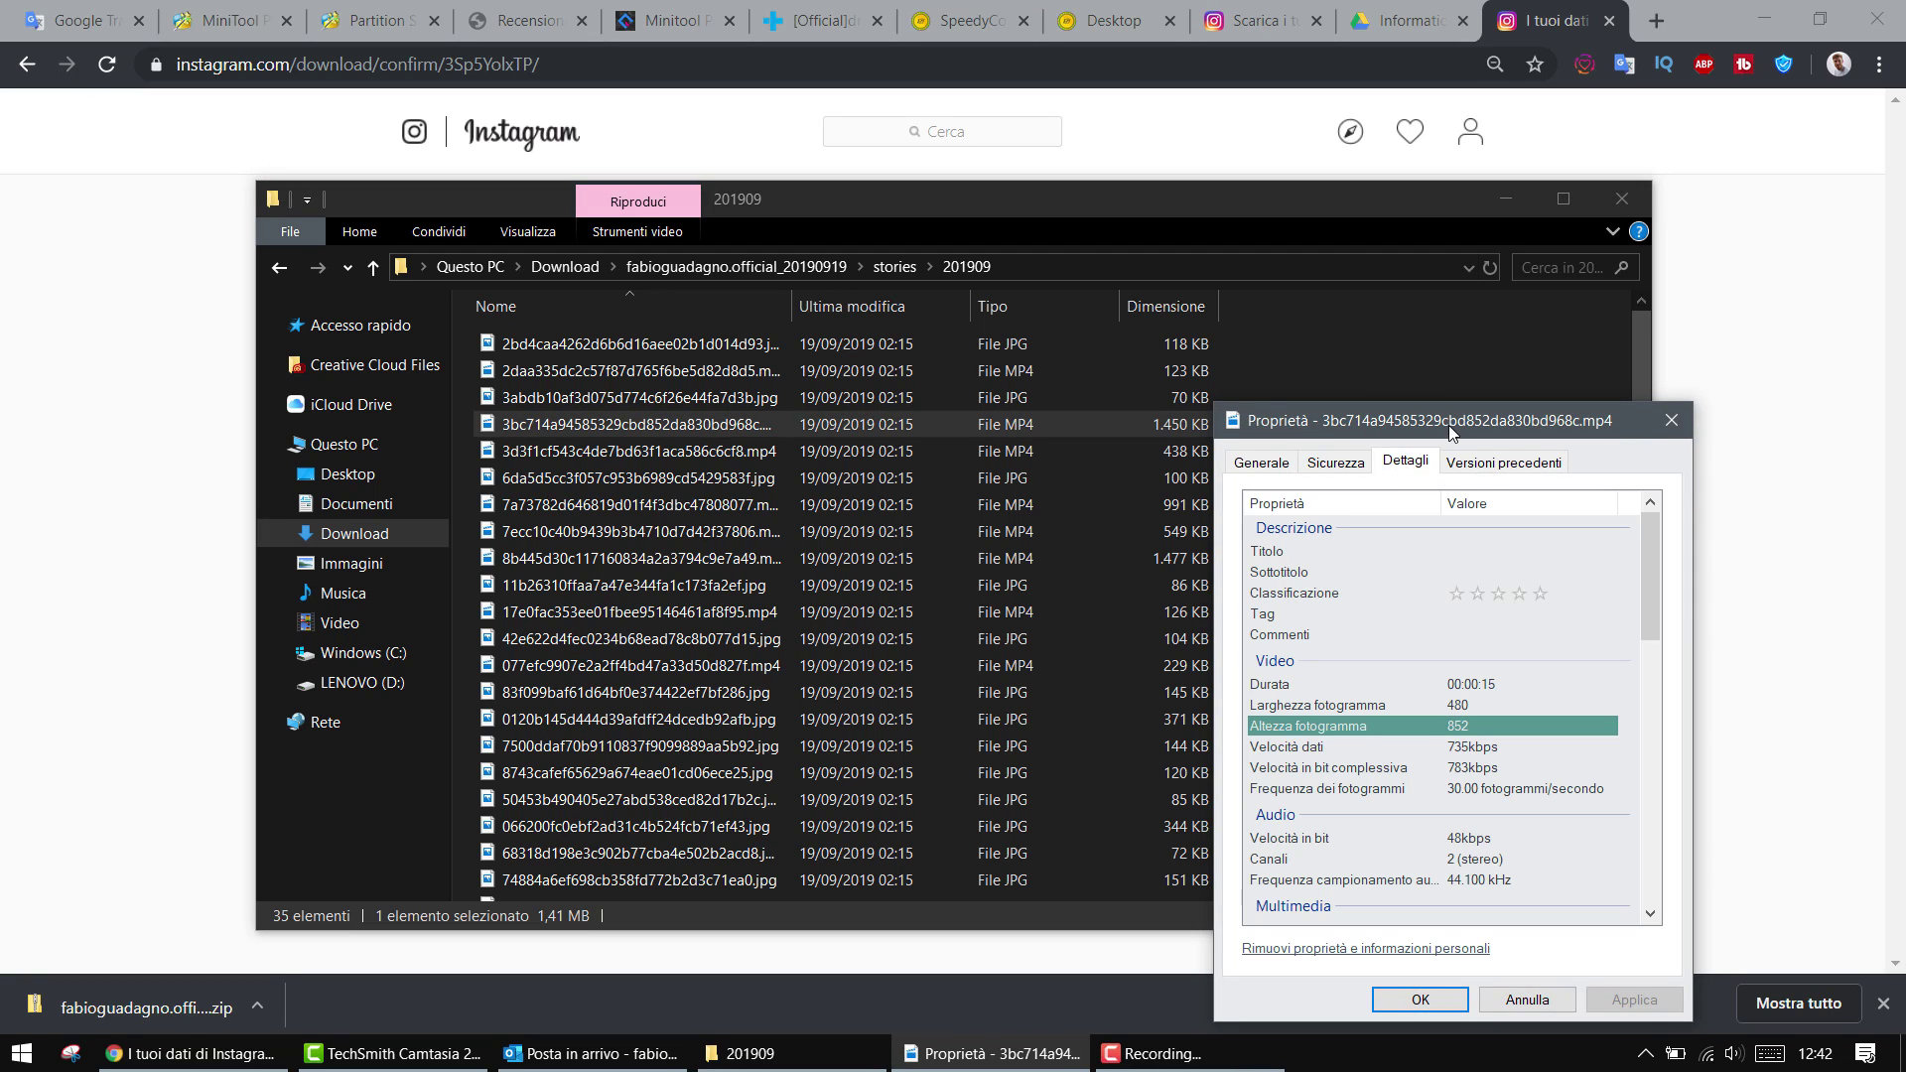
left_click_drag(1450, 425, 1336, 323)
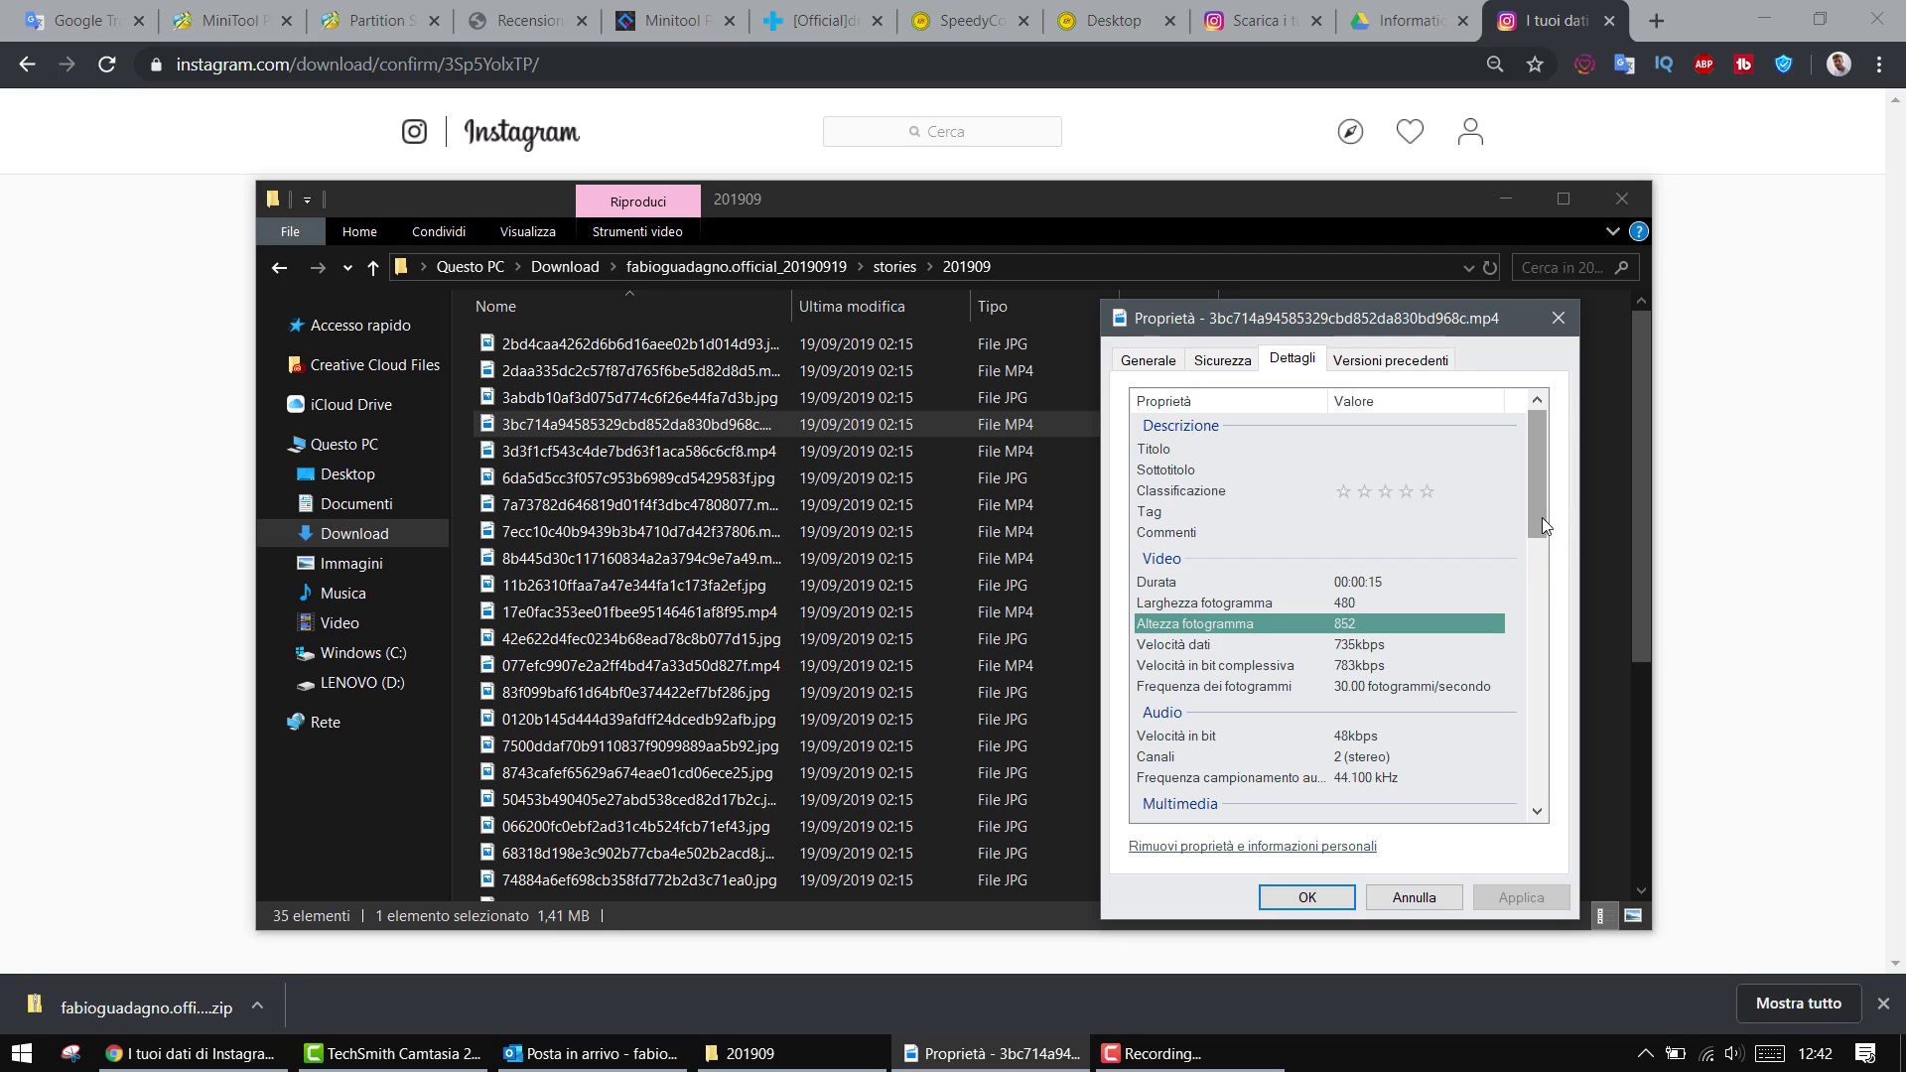
left_click_drag(1541, 517, 1537, 577)
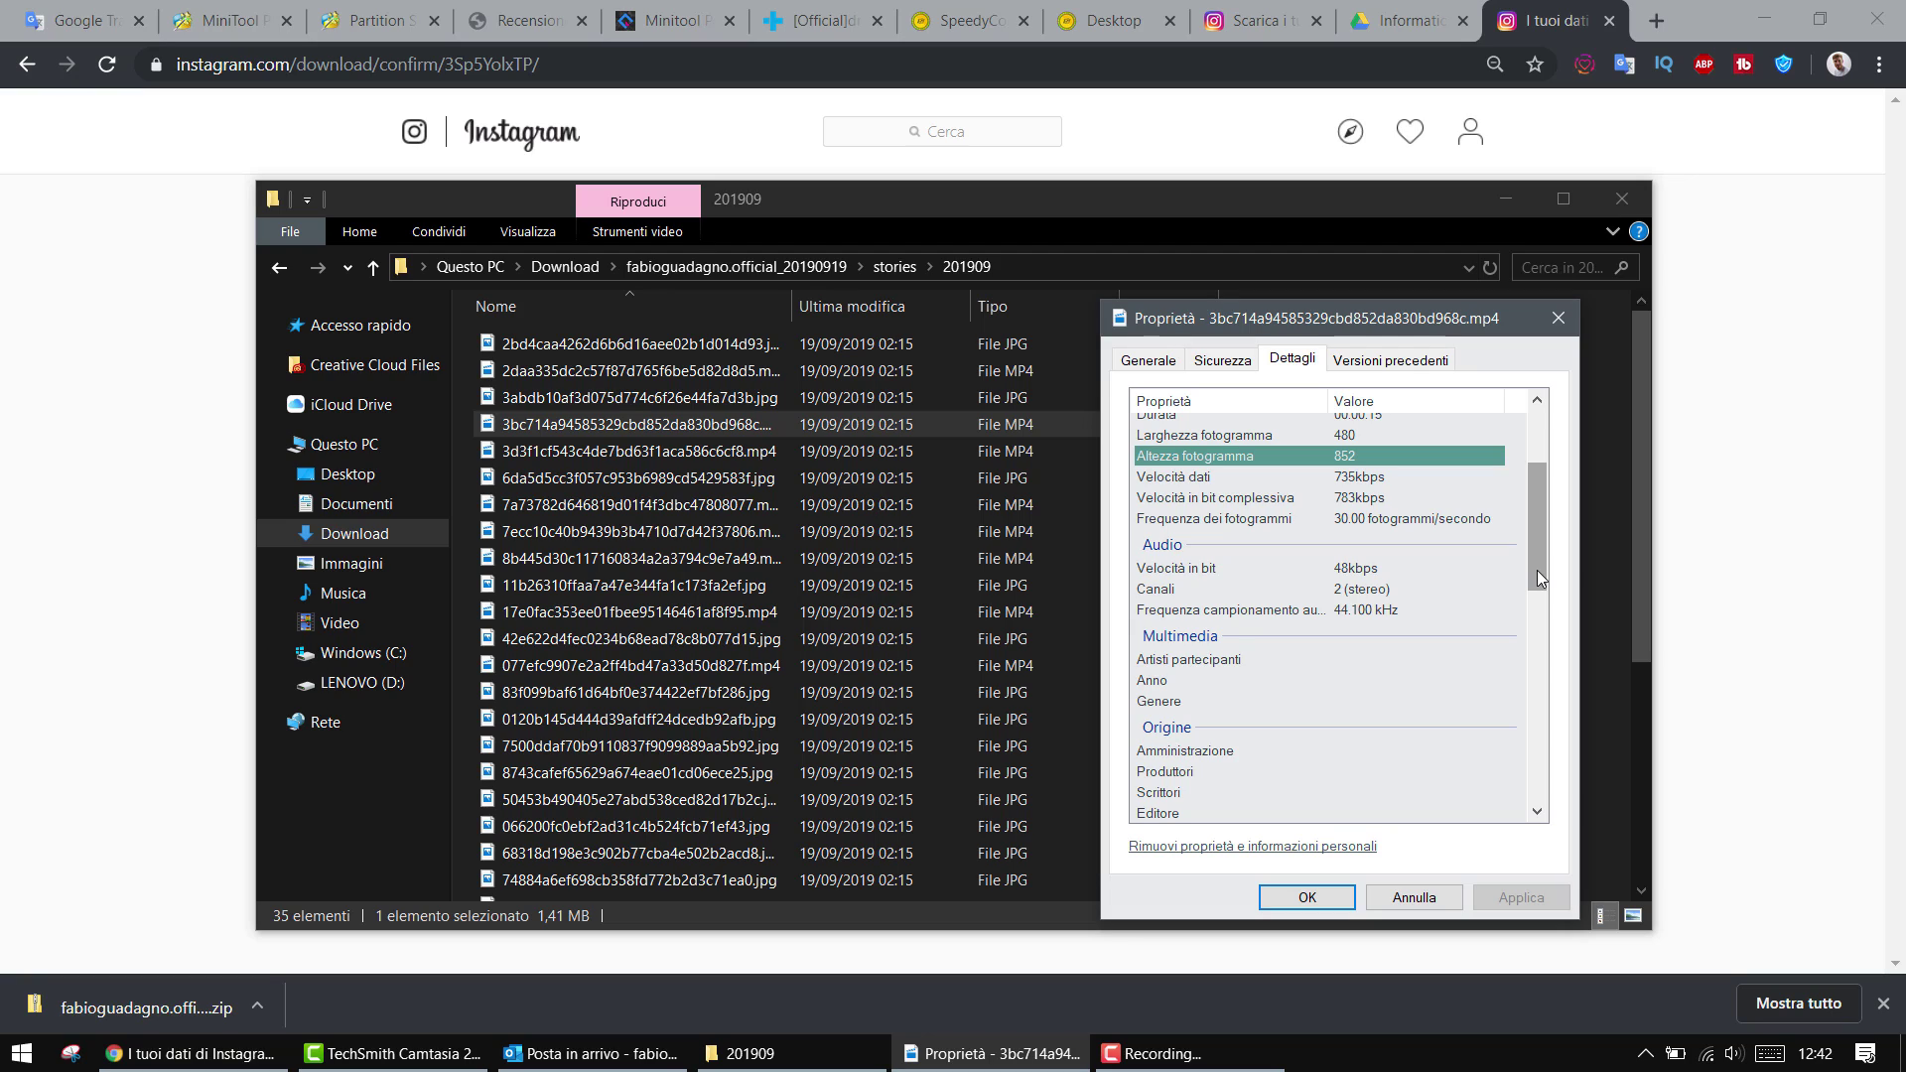
left_click_drag(1537, 570, 1541, 526)
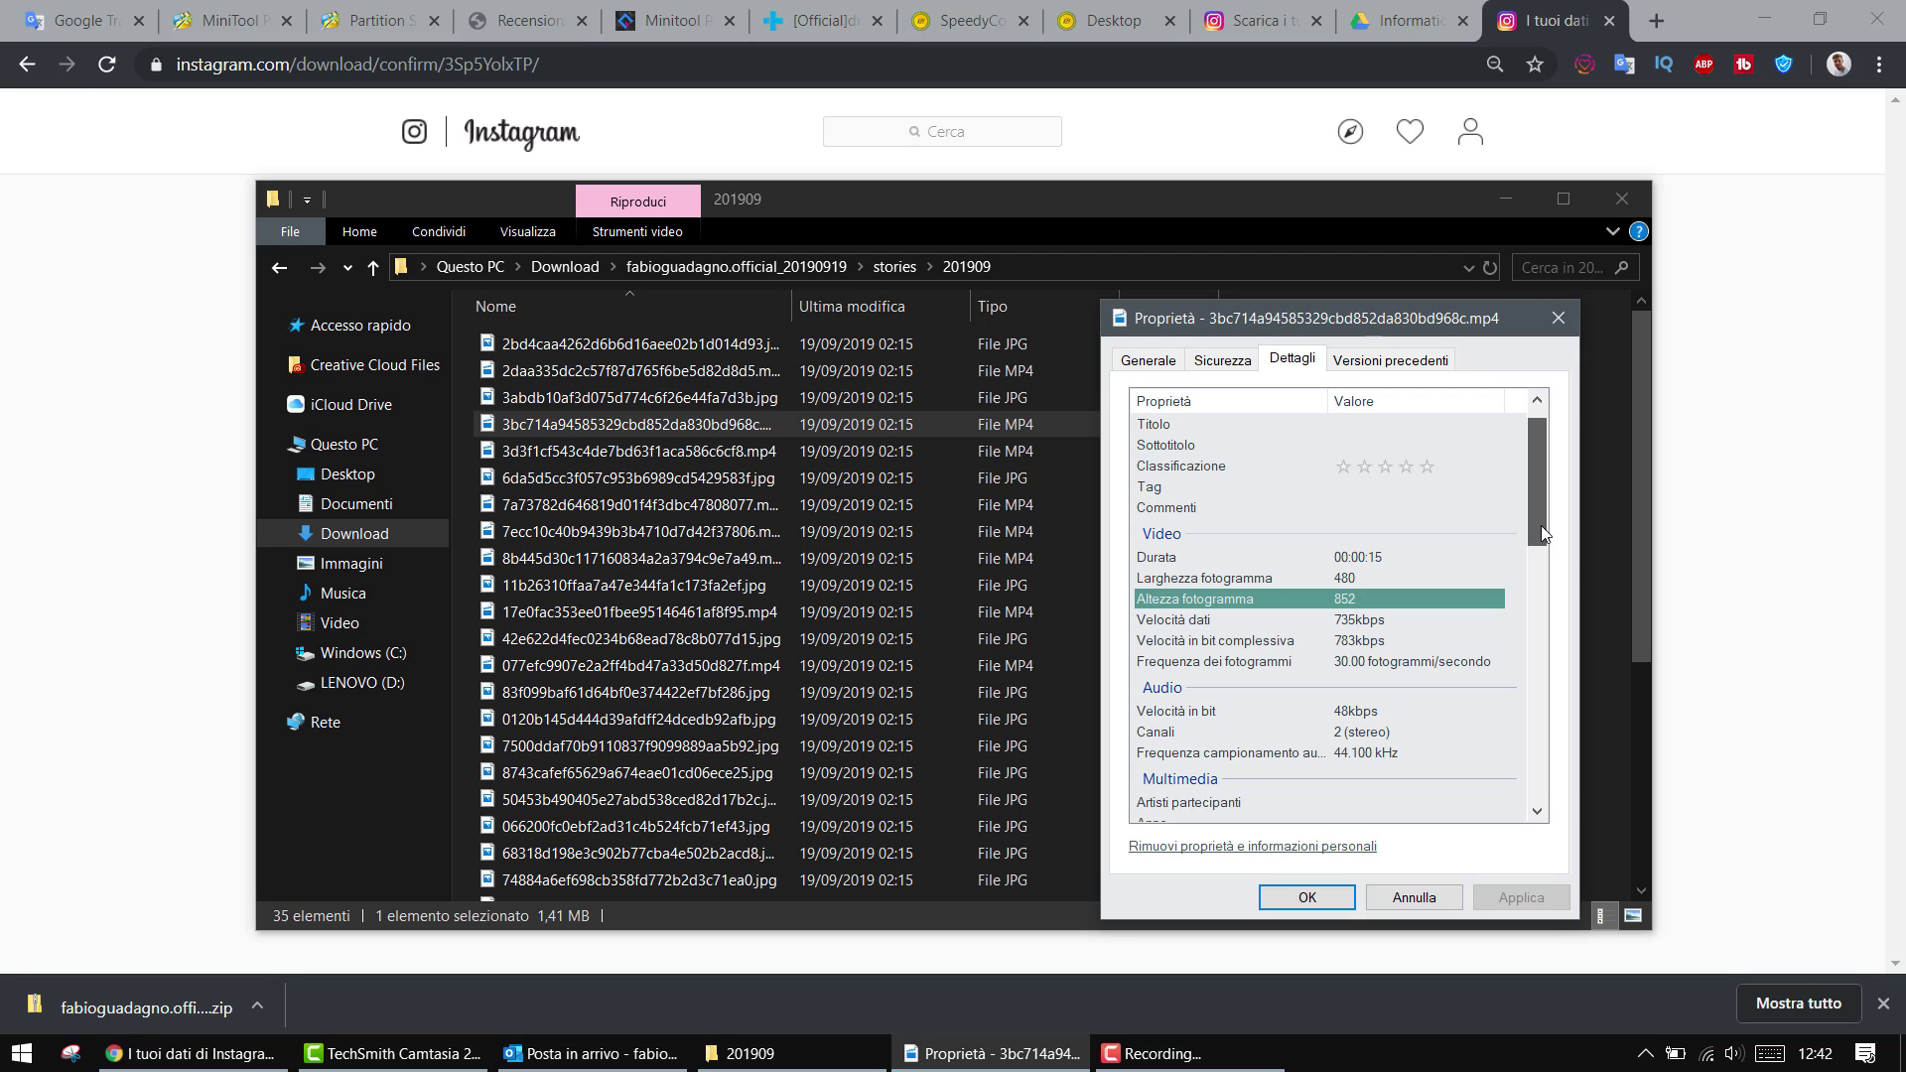
left_click_drag(1541, 527, 1533, 400)
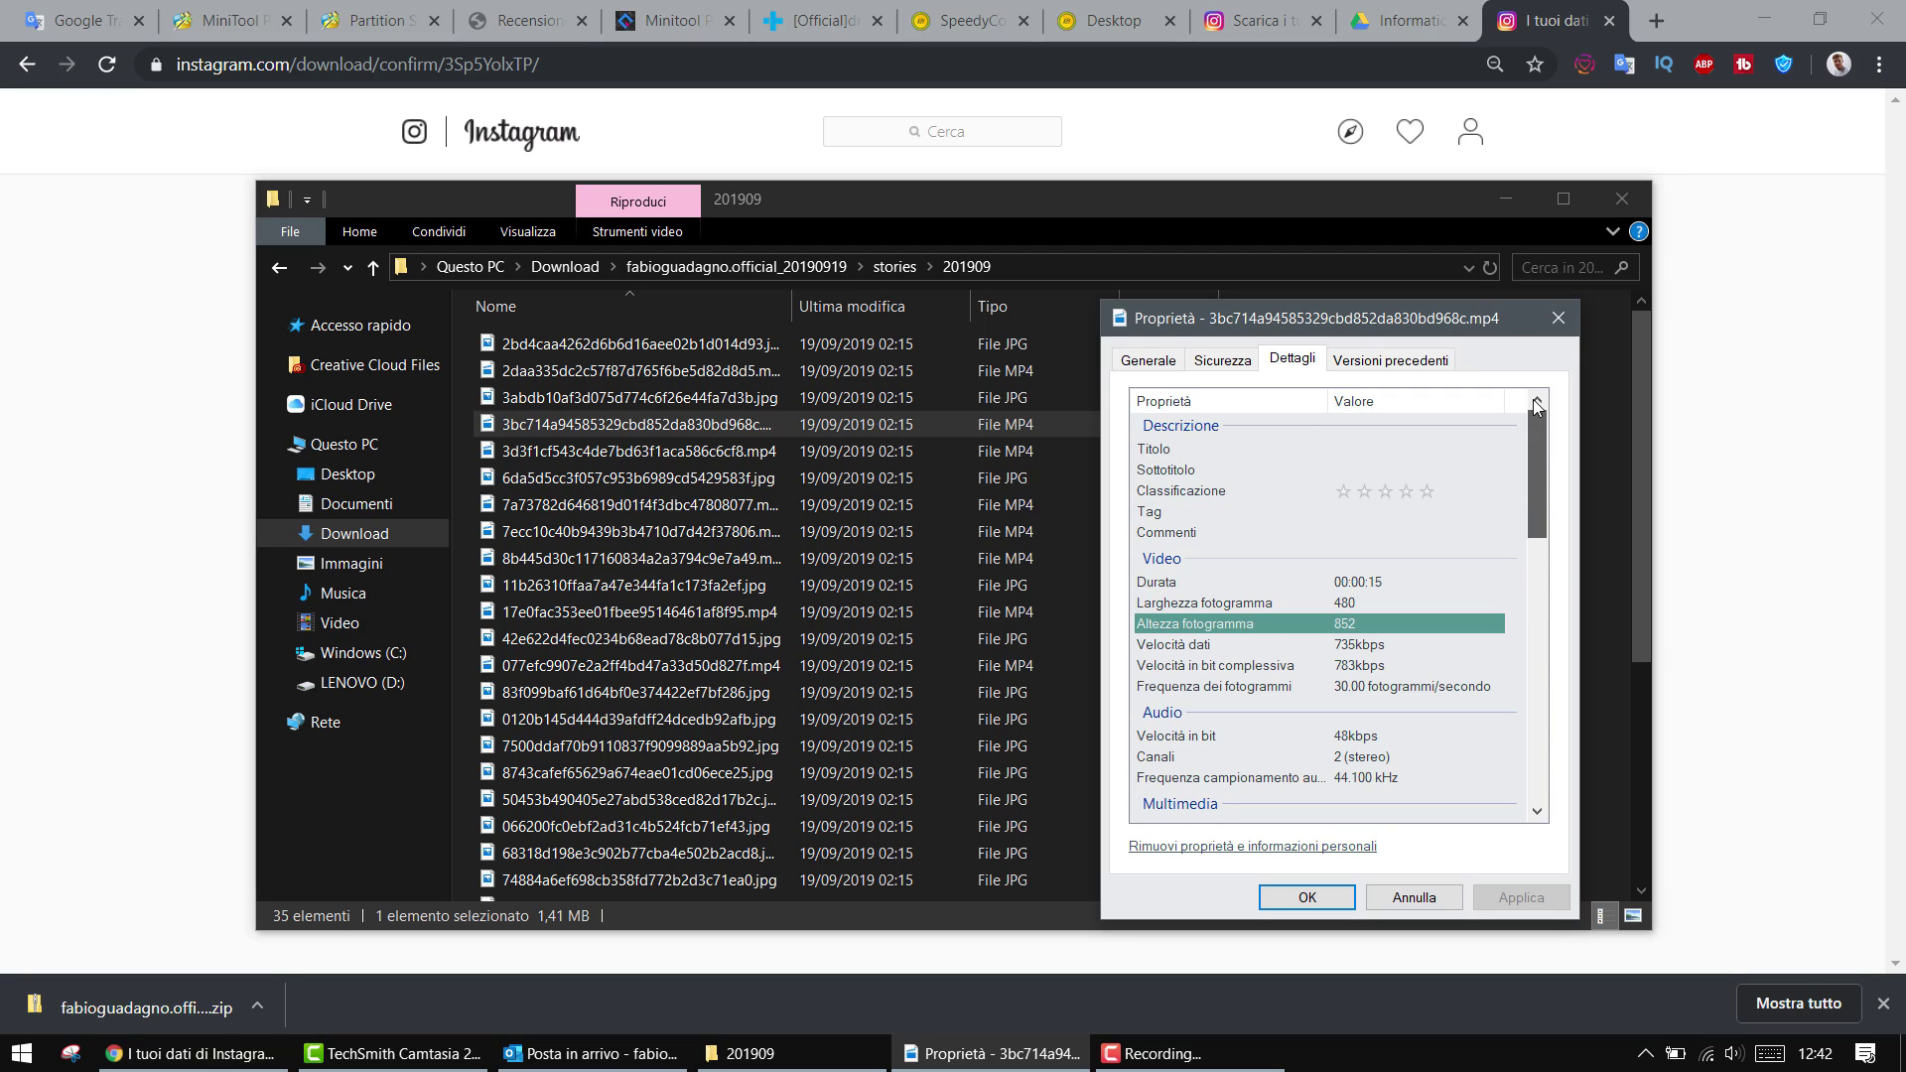
left_click(1559, 320)
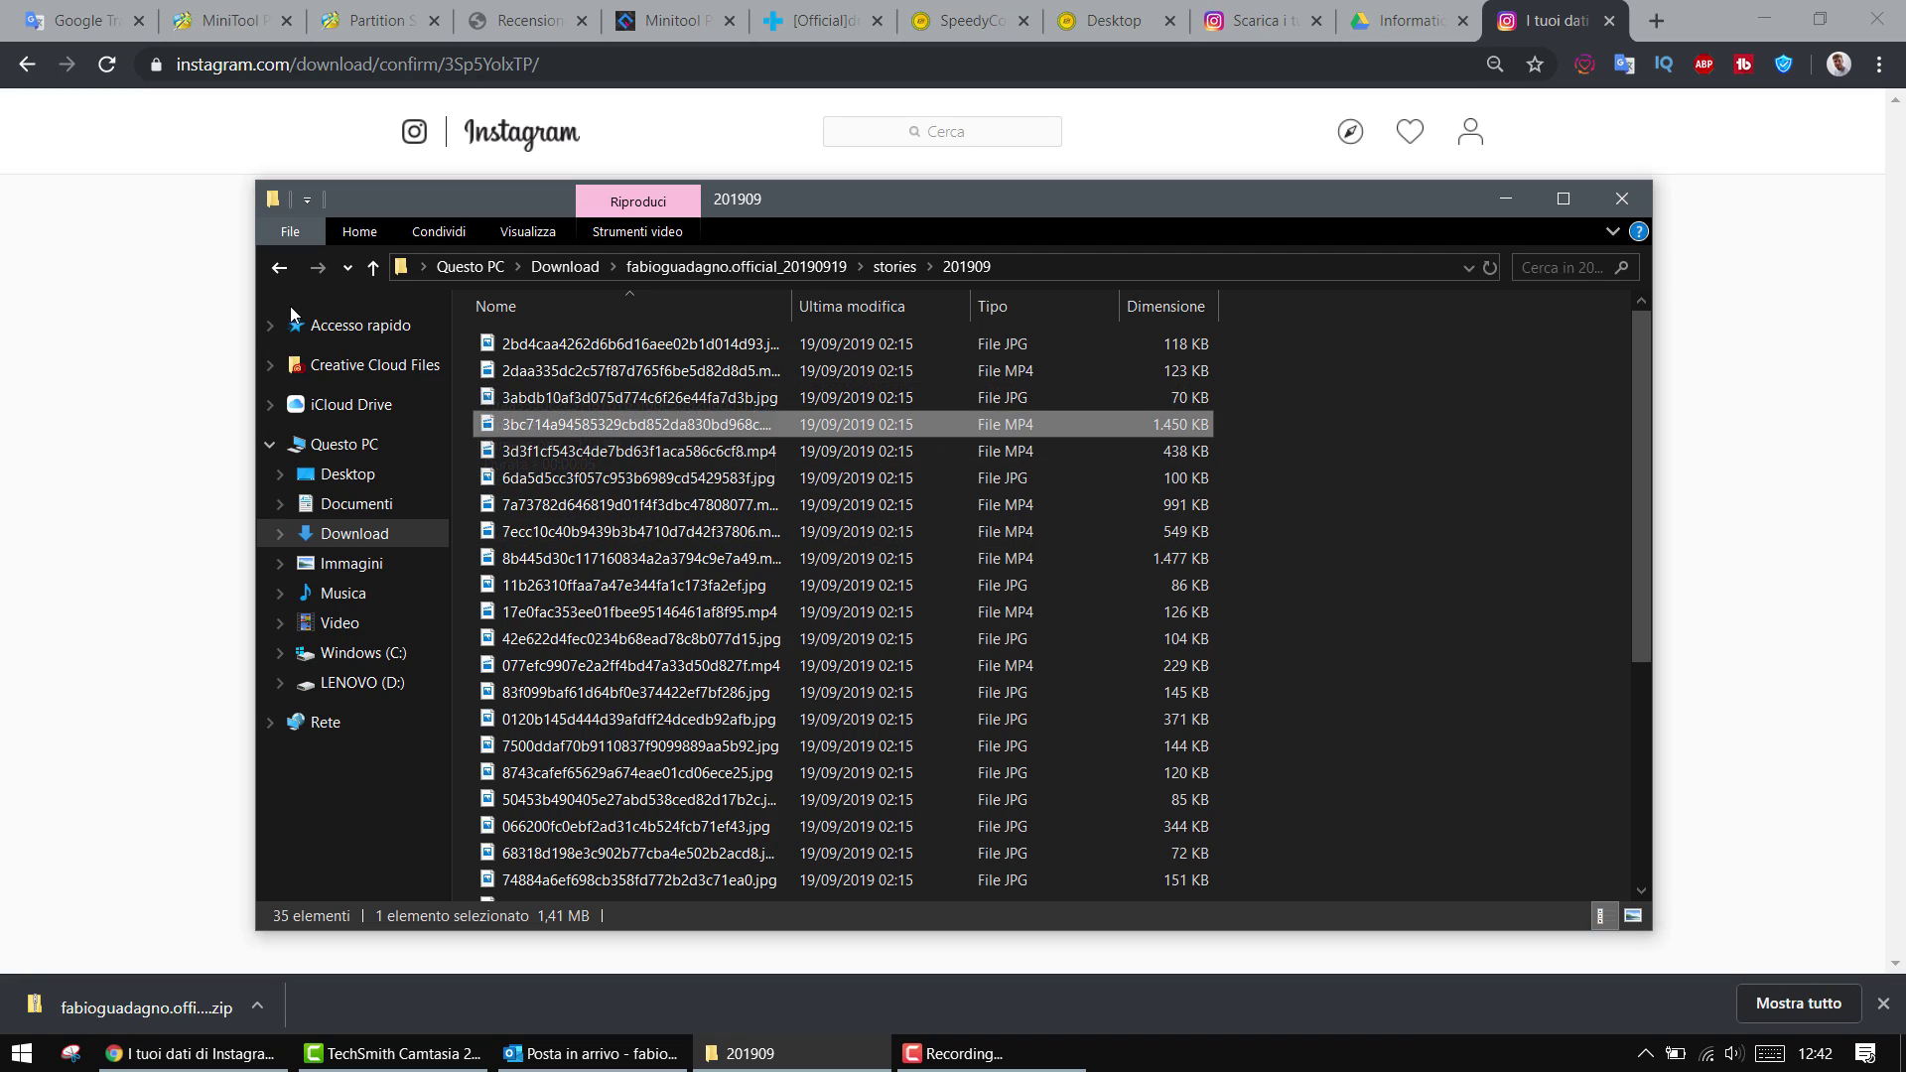
Step: Return from the 201909 stories folder to the main folder of the extracted archive and clear the selection
left_click(281, 272)
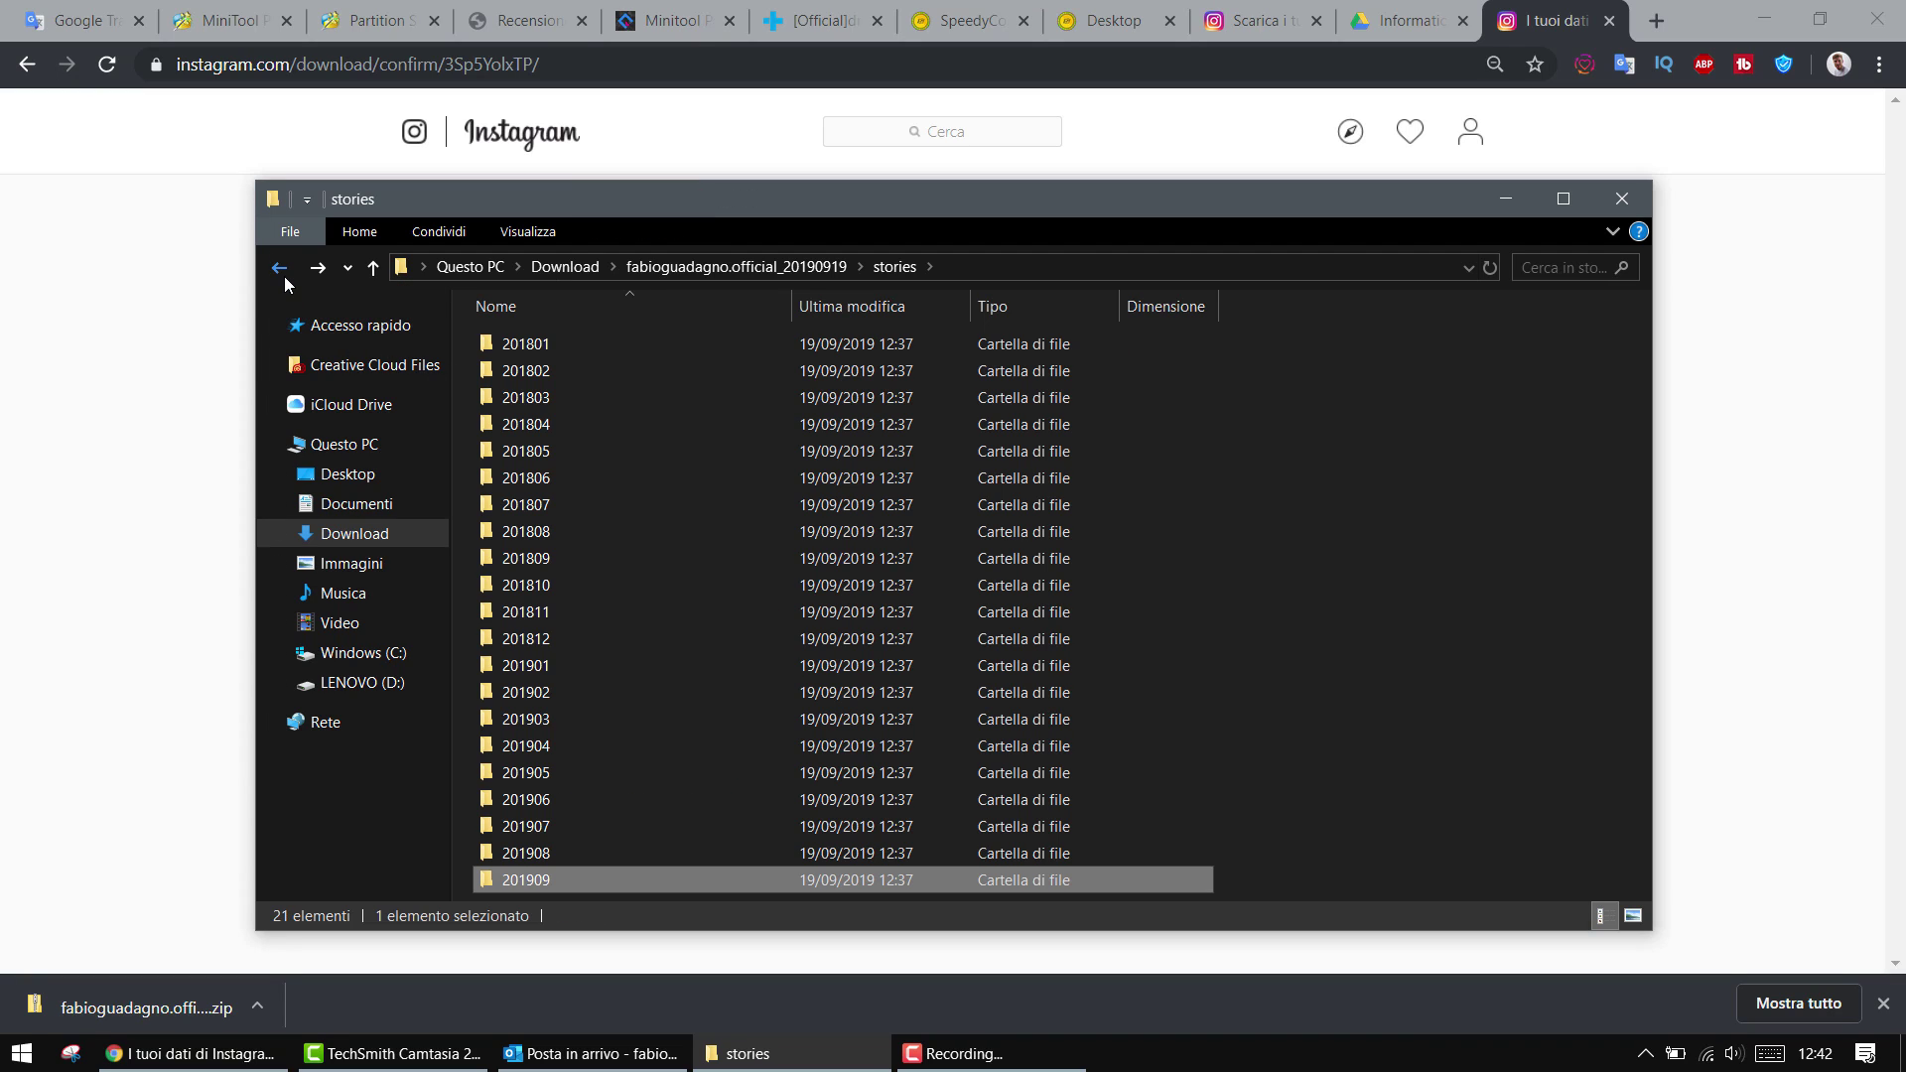
left_click(284, 276)
left_click(1408, 513)
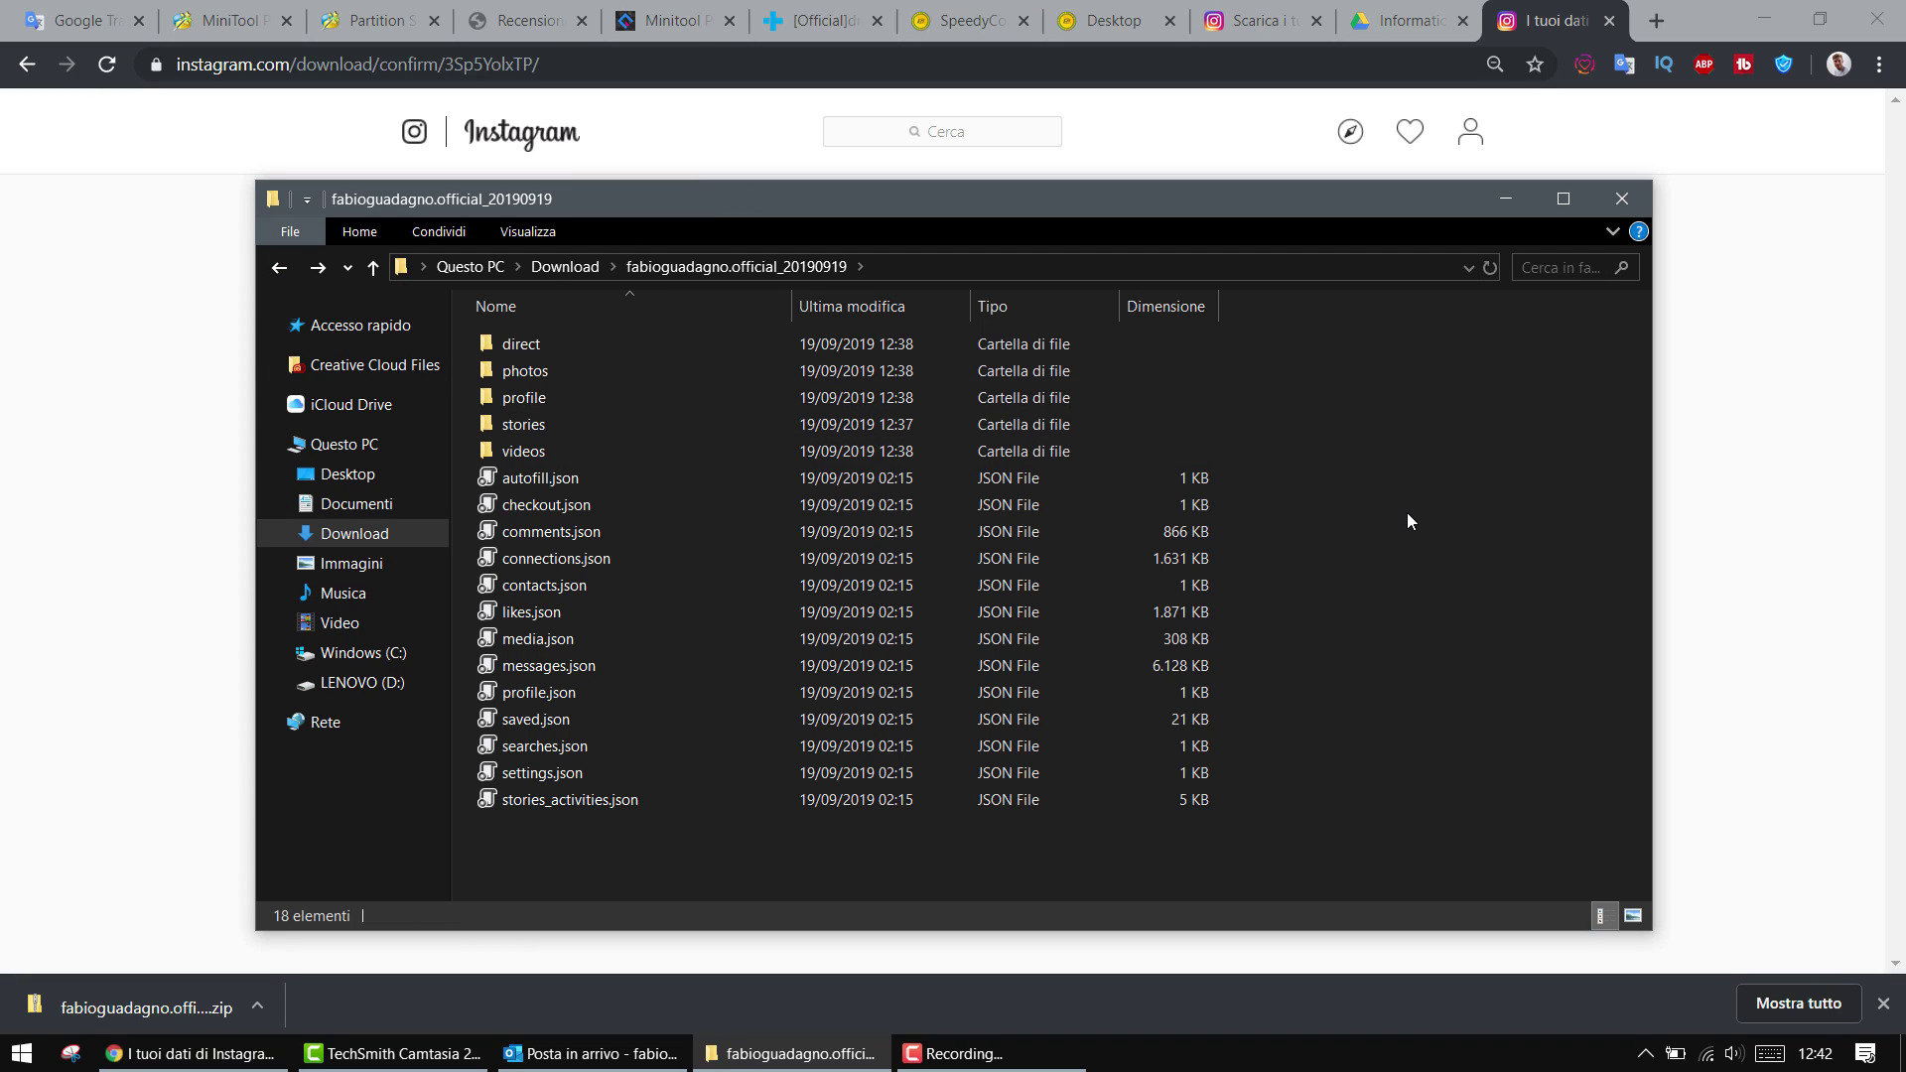